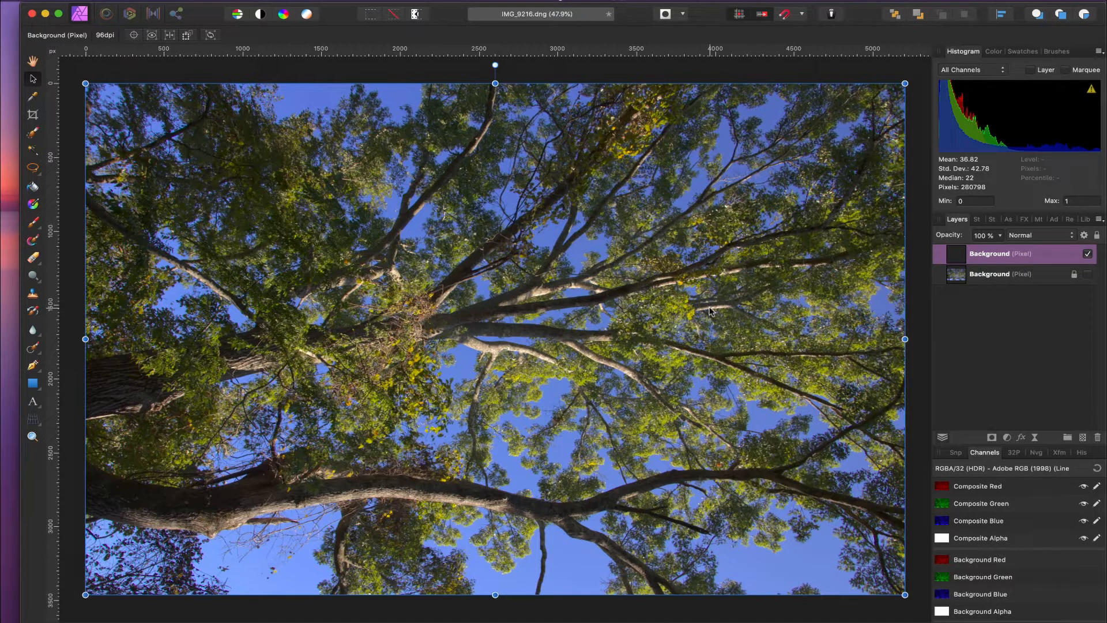
Try to select the sky patches among the upper branches with the Selection Brush at 130 px width.
key("b")
key("w")
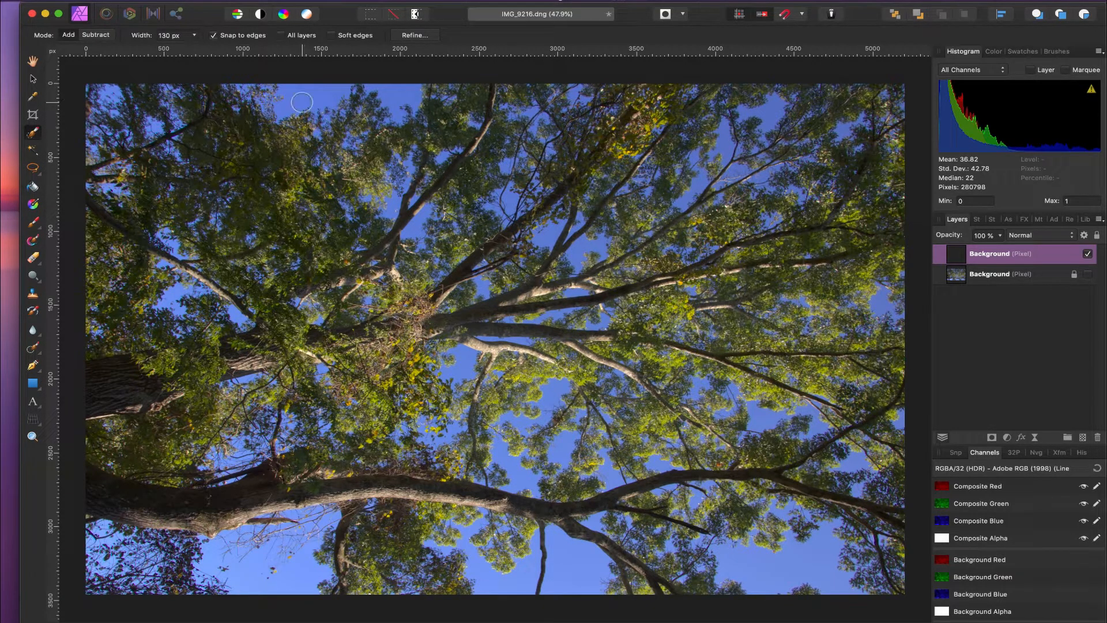
left_click(435, 150)
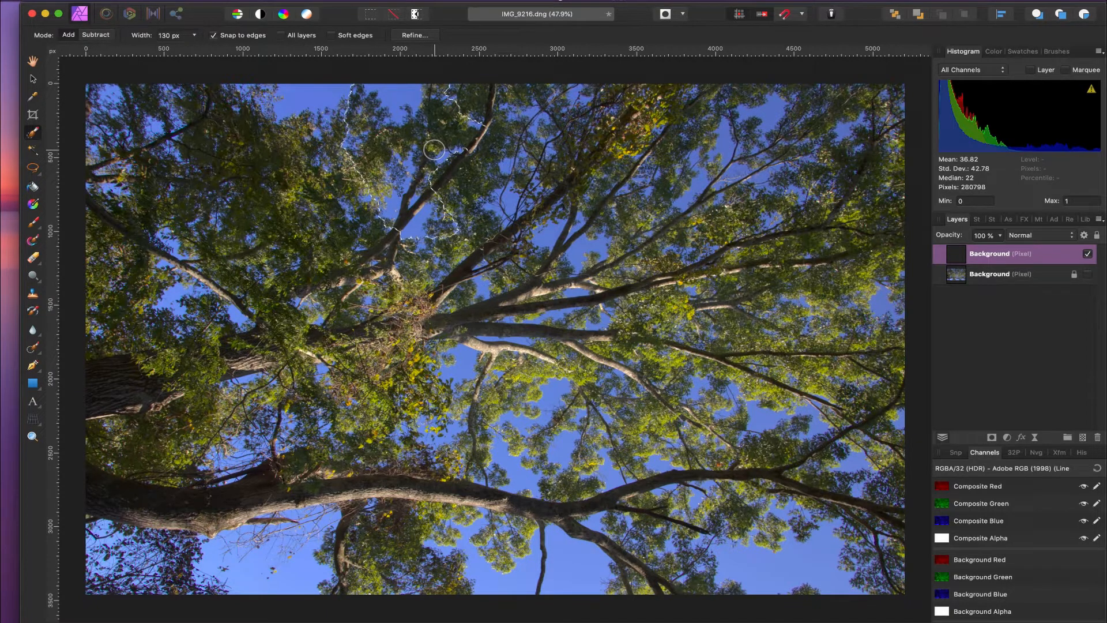
left_click(401, 108)
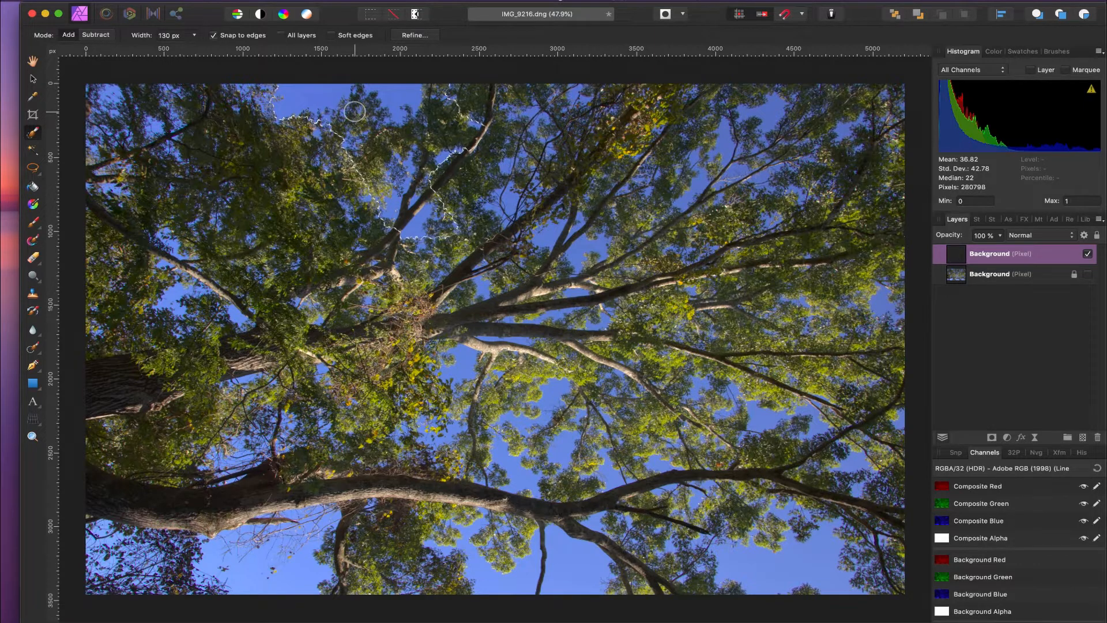
key("super+d")
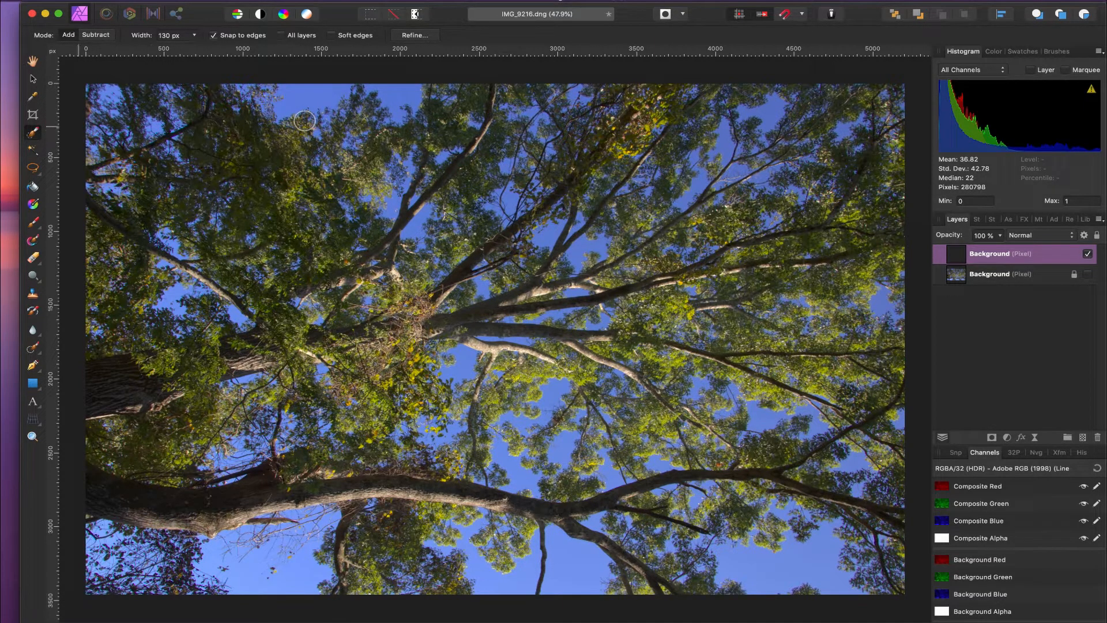
key("super")
key("v")
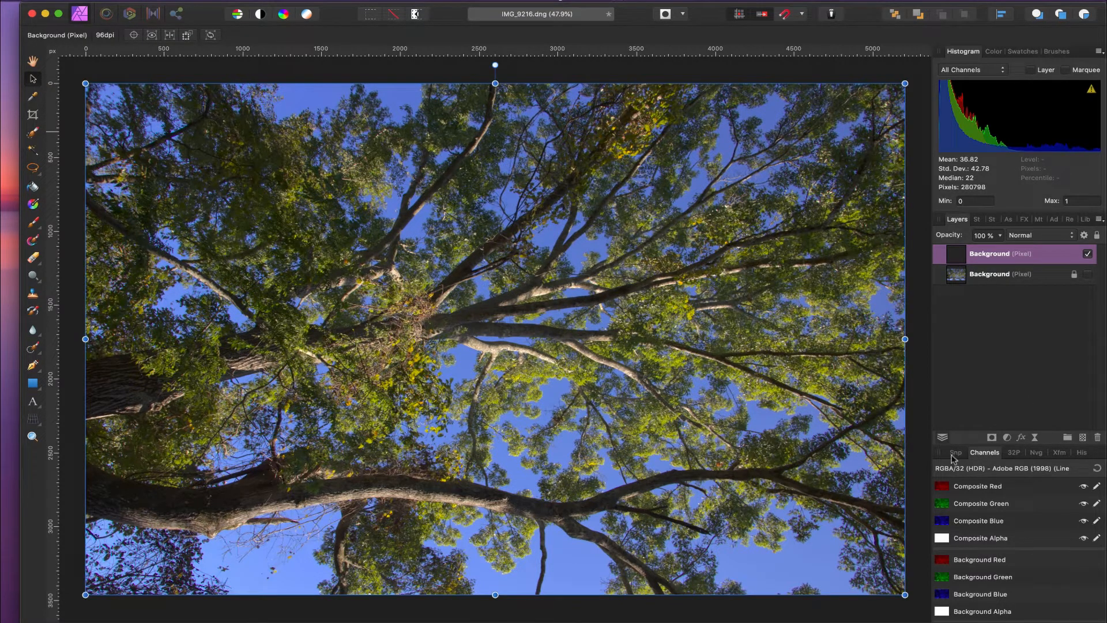
left_click(955, 455)
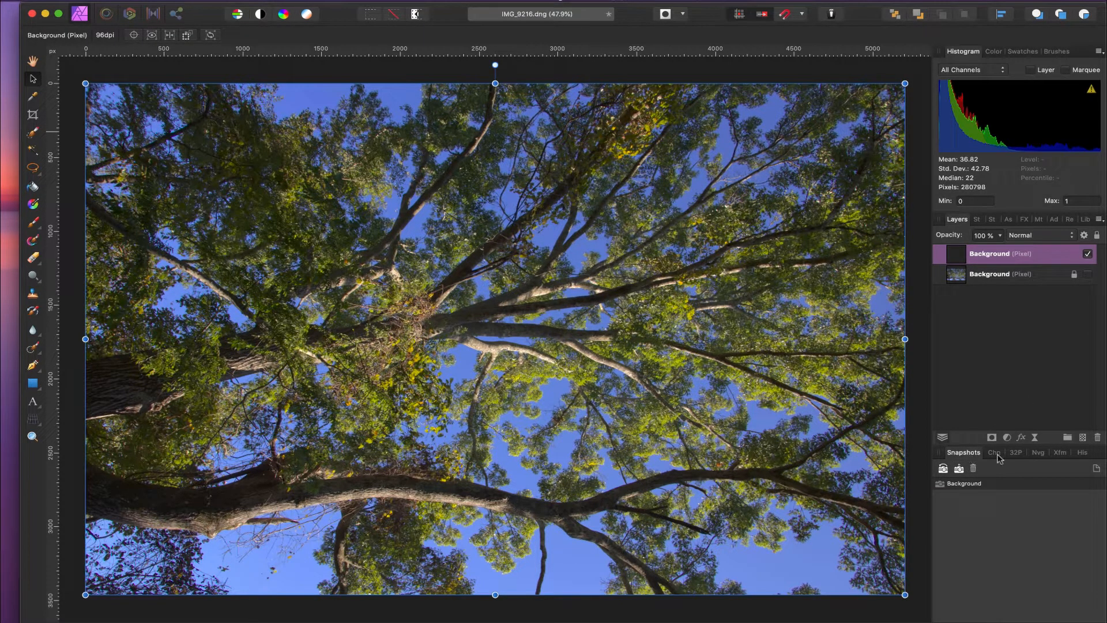
left_click(996, 454)
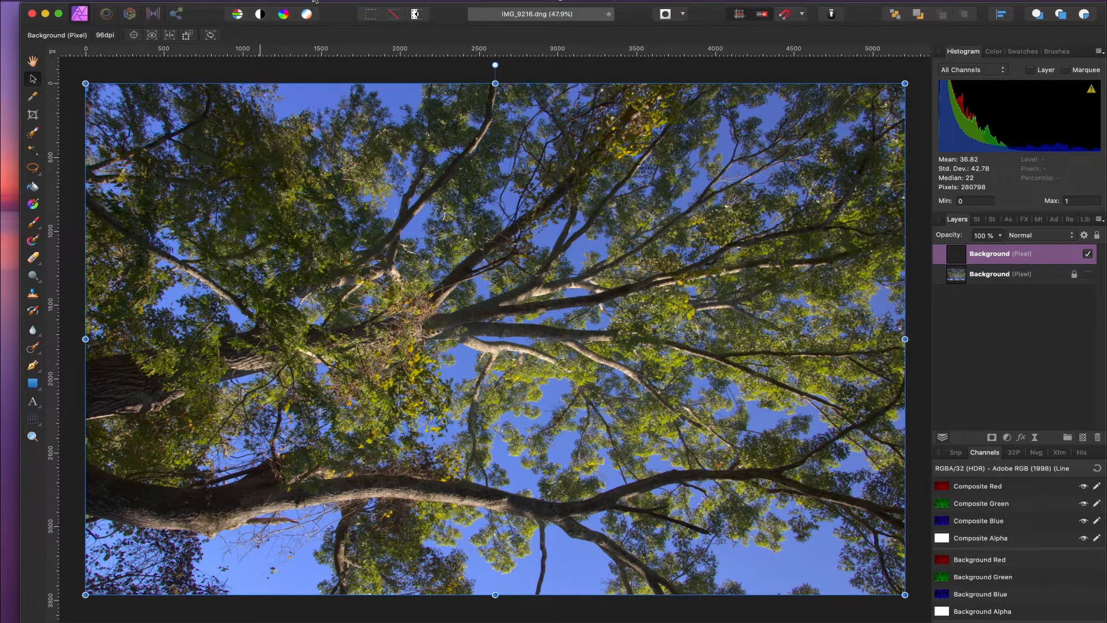
left_click(425, 2)
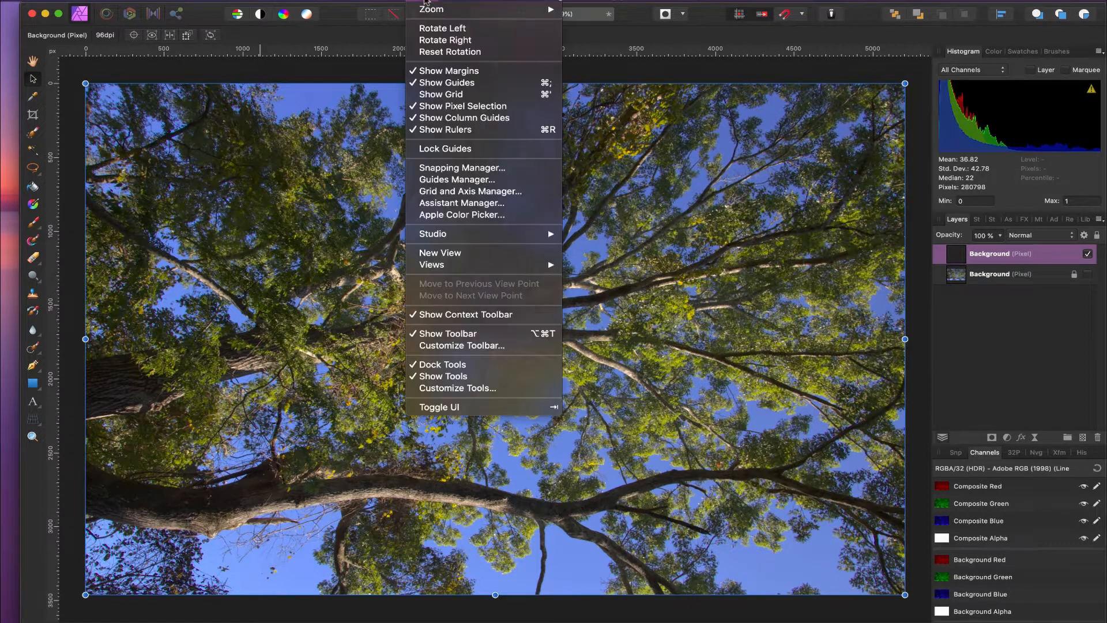
left_click(425, 1)
left_click(425, 1)
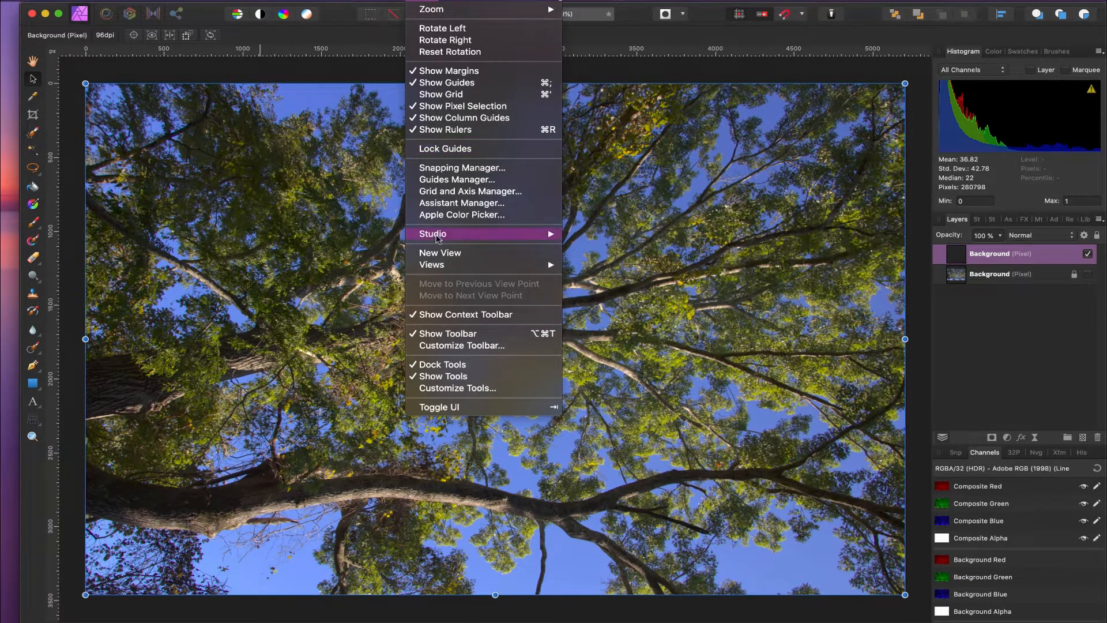
mouse_move(439, 235)
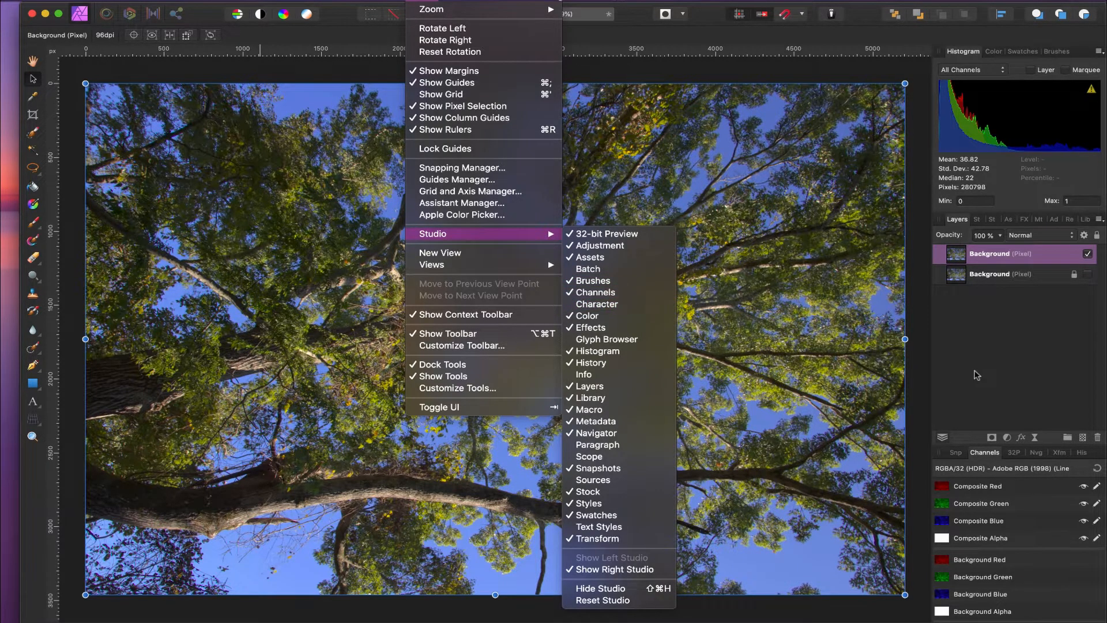
left_click(1003, 375)
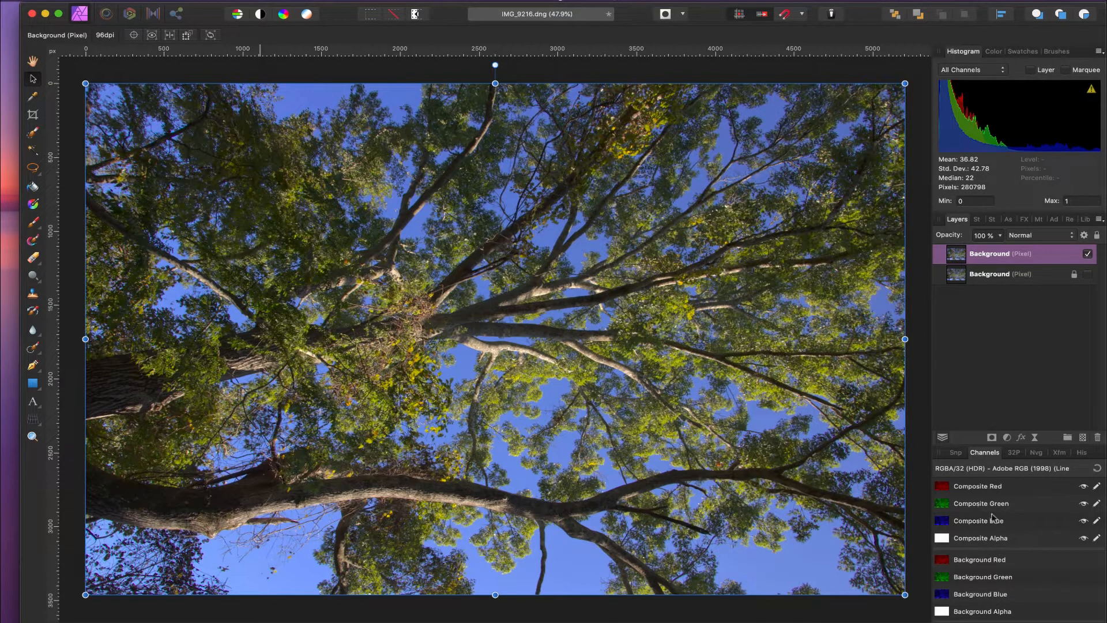
View the composite red, green and blue channels one at a time to compare the sky's contrast.
left_click(967, 489, "alt")
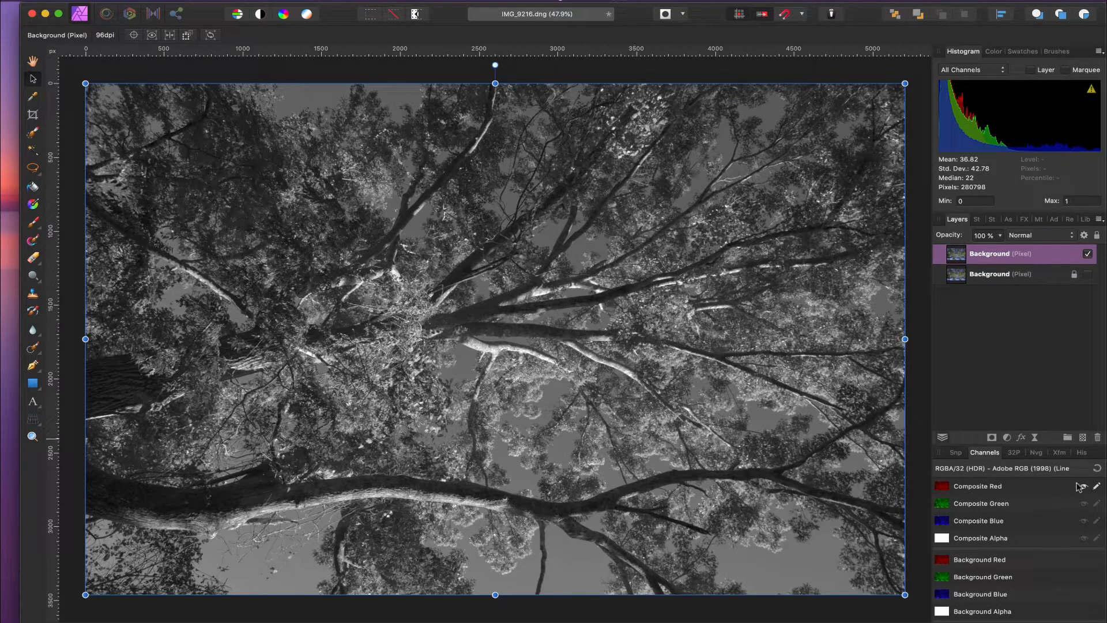
left_click(979, 504)
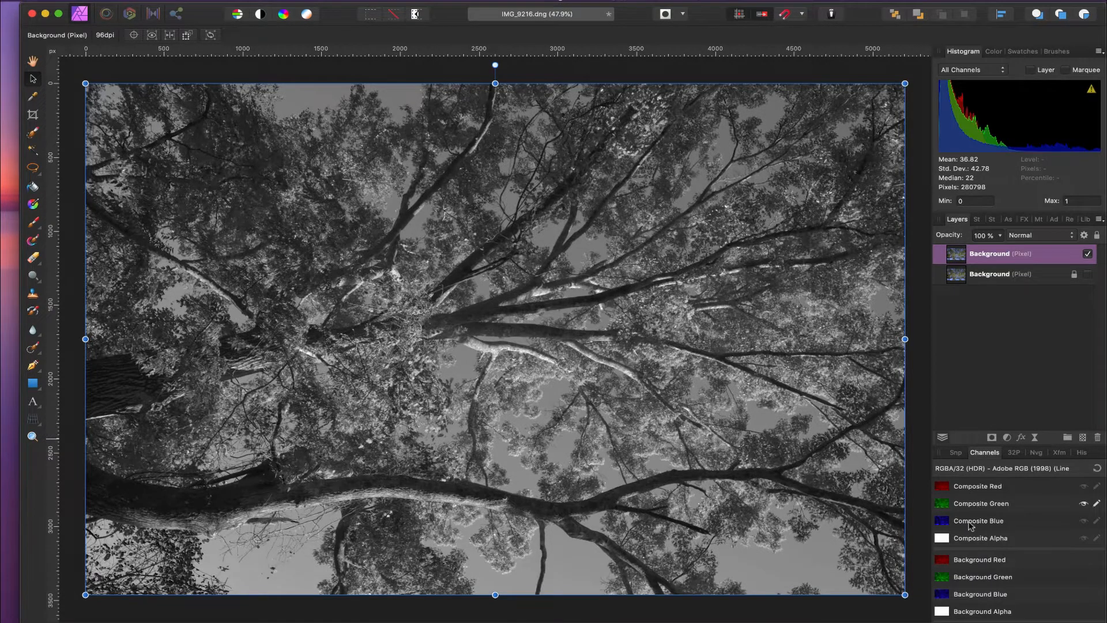
left_click(970, 521)
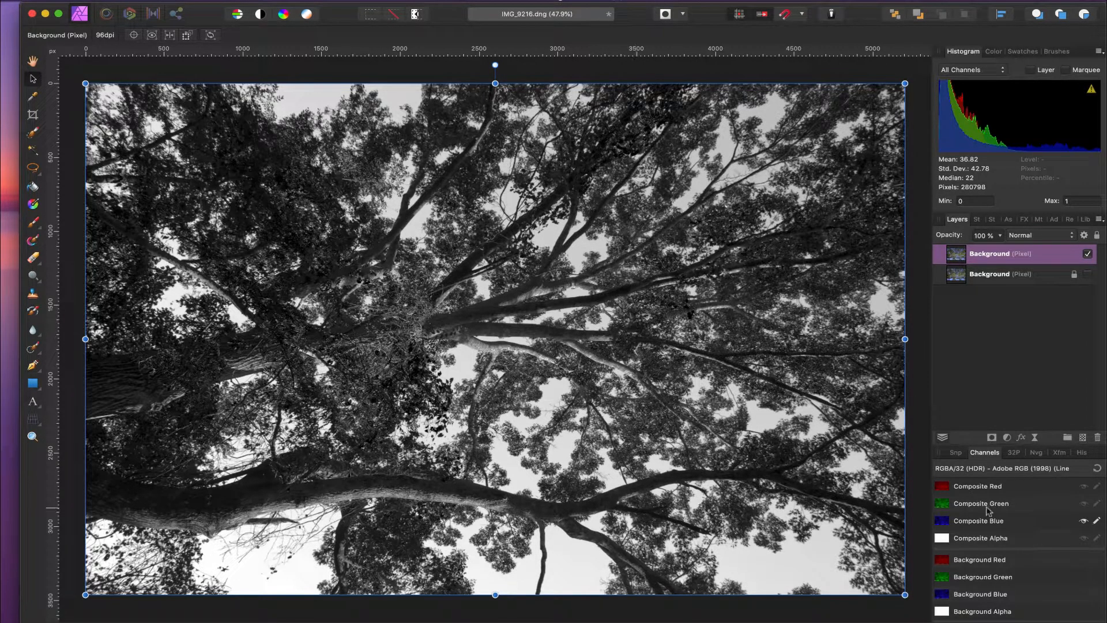
Delete the spare channels "First sky selection" and "Refined sky selection".
scroll(992, 508, "down", 3)
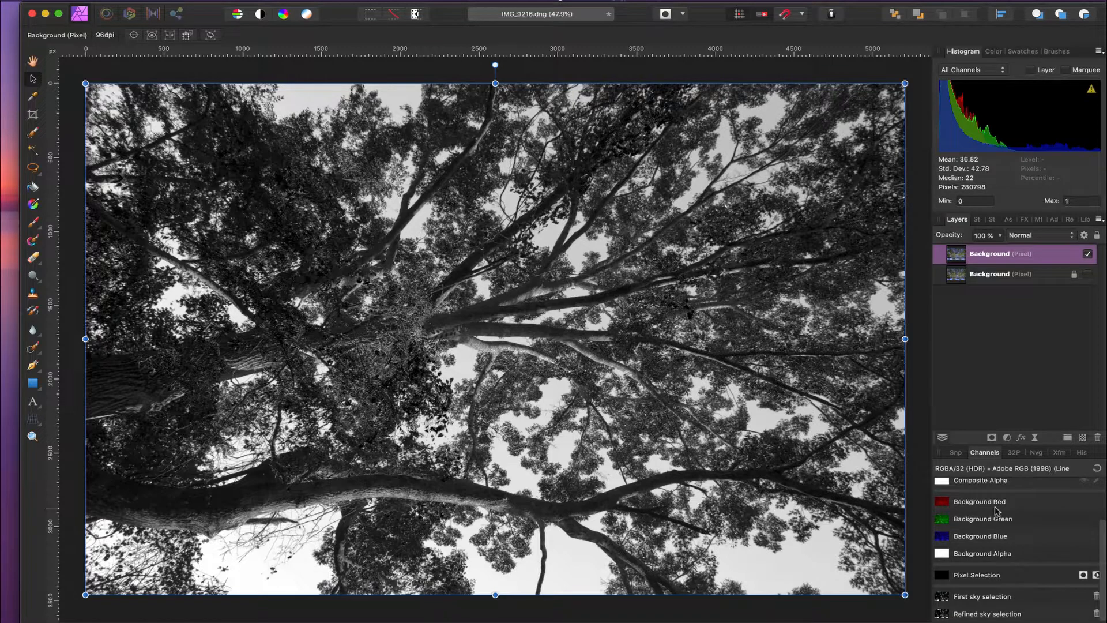
scroll(997, 510, "down", 3)
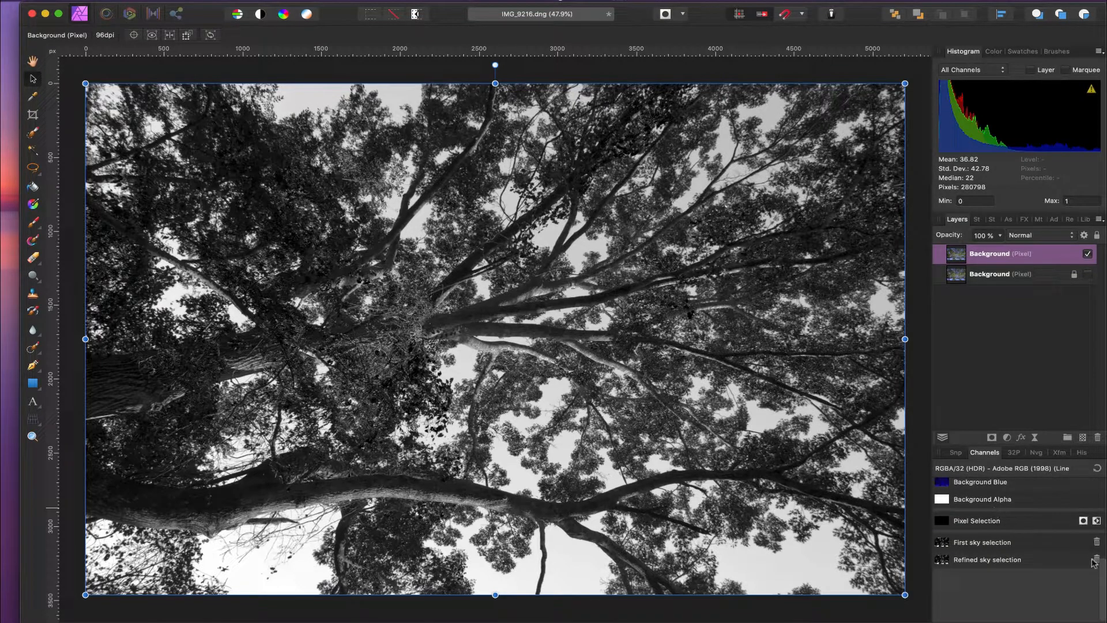
scroll(1096, 563, "up", 3)
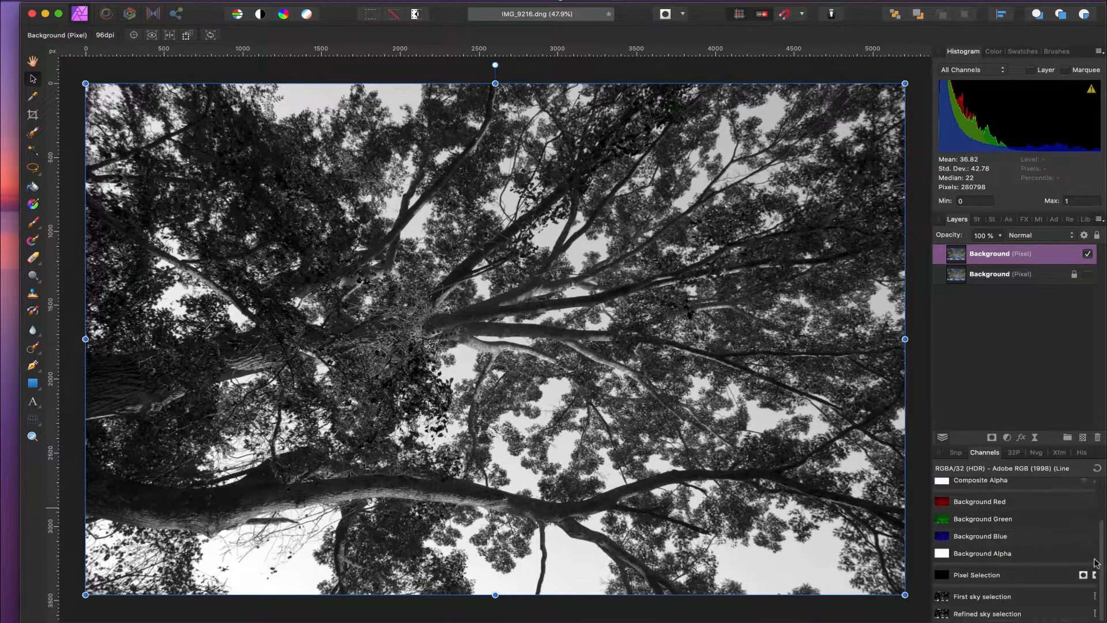
left_click(1096, 598)
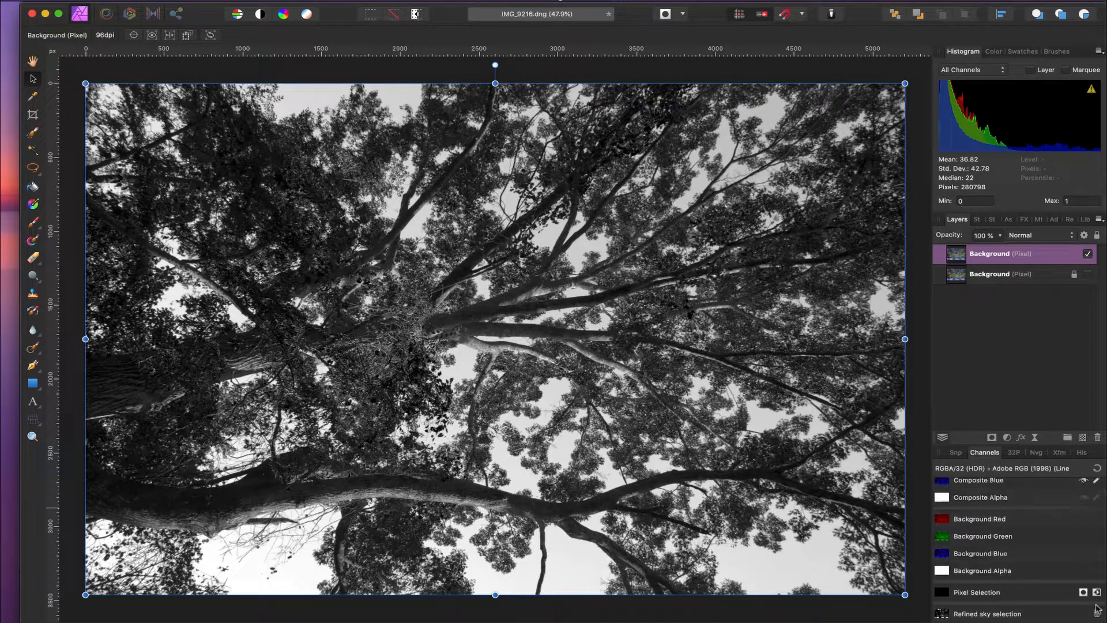
left_click(1097, 614)
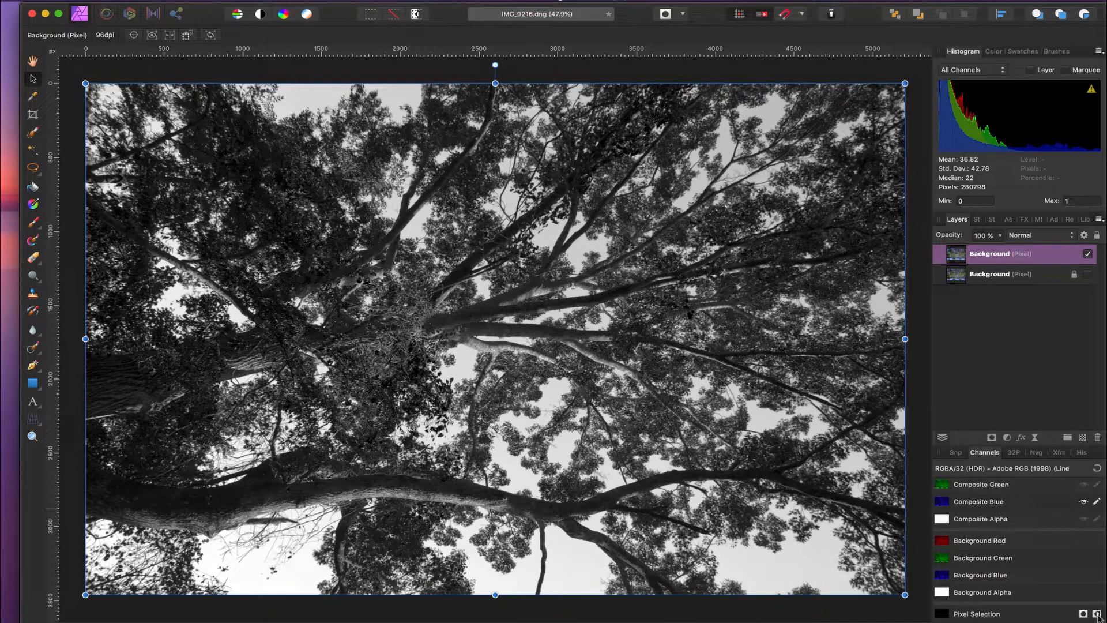
left_click(1085, 613)
left_click(1096, 613)
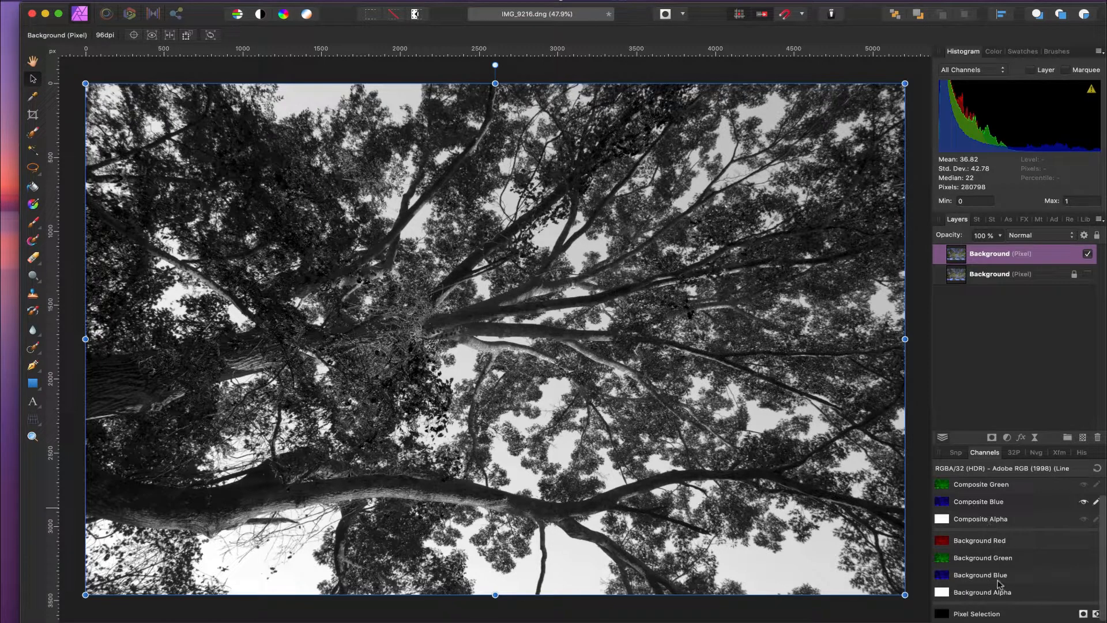
Create a grayscale layer from the Background layer's blue channel and restore the visibility of all composite channels.
right_click(978, 579)
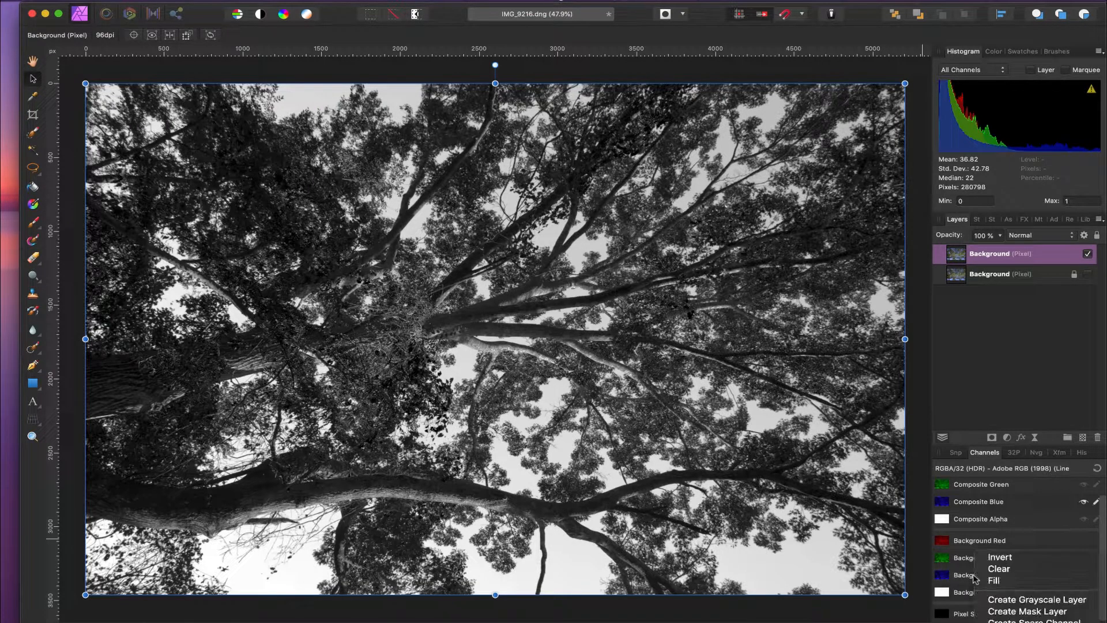
left_click(1018, 601)
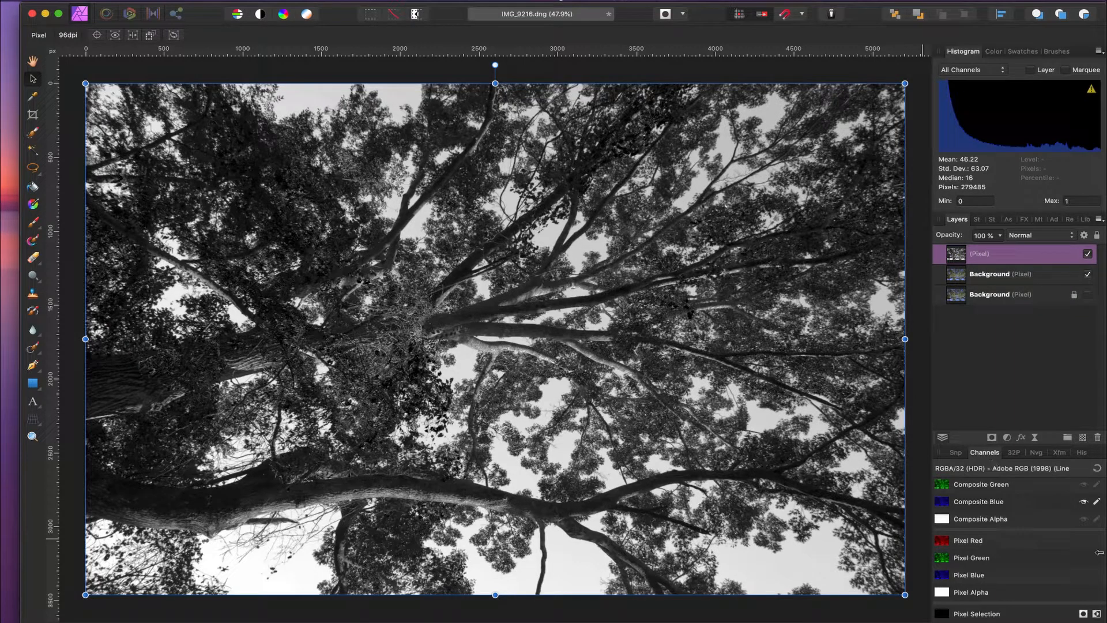
scroll(1002, 497, "up", 1)
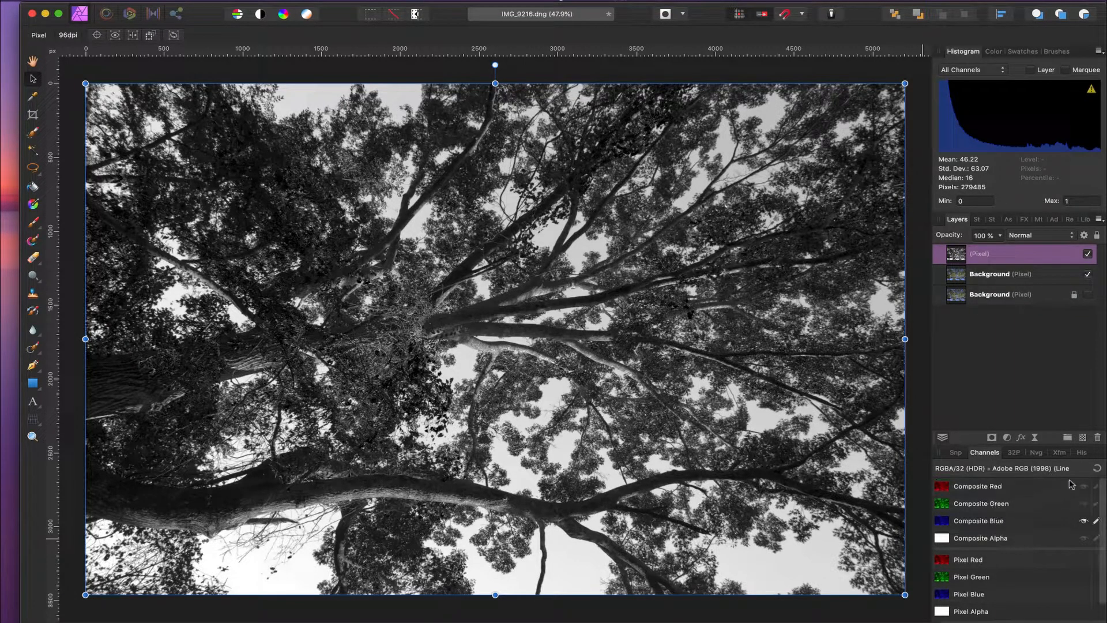
left_click(1098, 469)
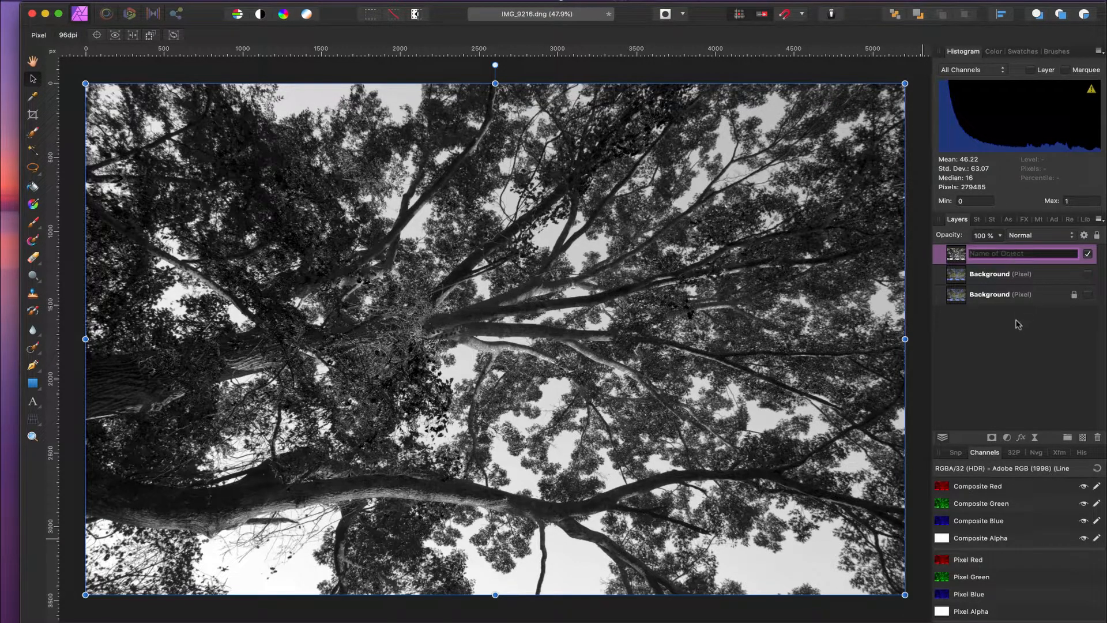
Add a Brightness/Contrast adjustment above the grayscale layer with contrast 61% and brightness 40%.
left_click(1010, 353)
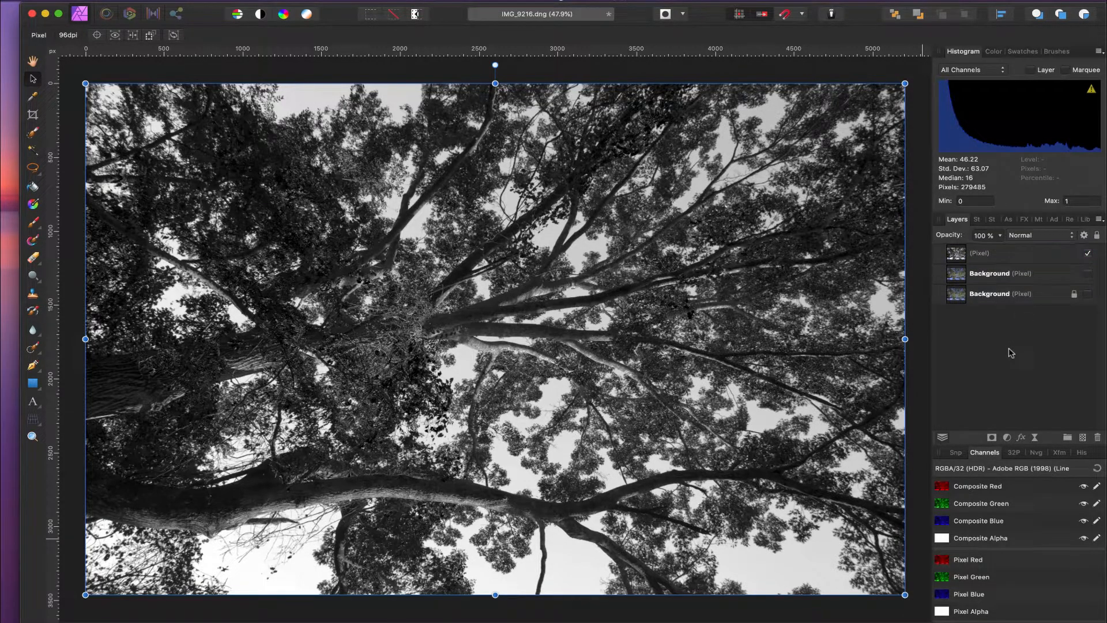
left_click(984, 255)
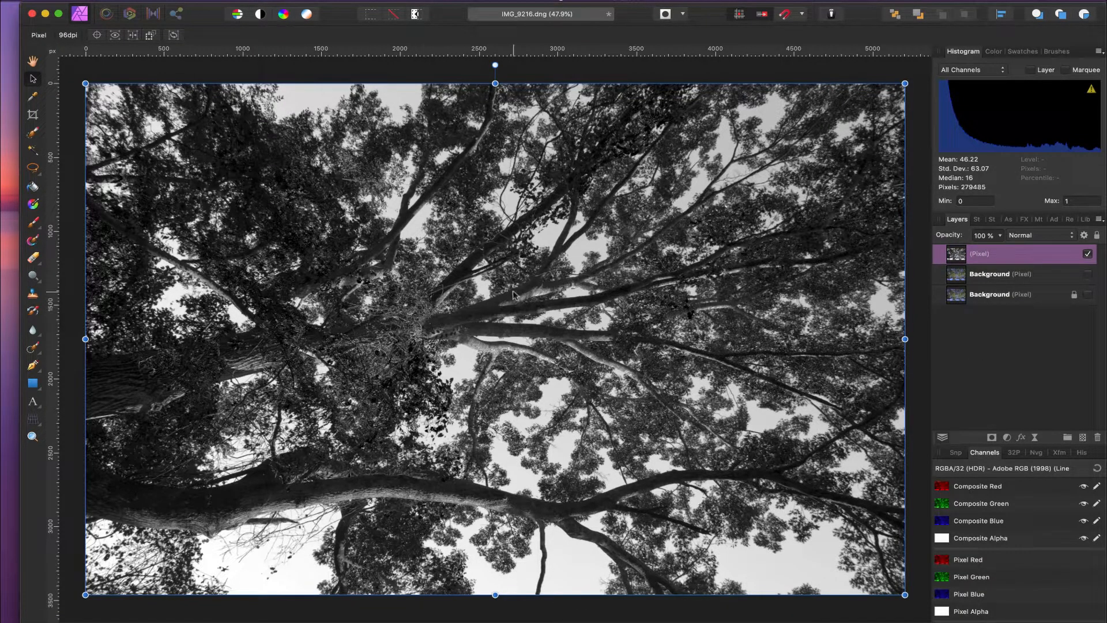
left_click(1006, 437)
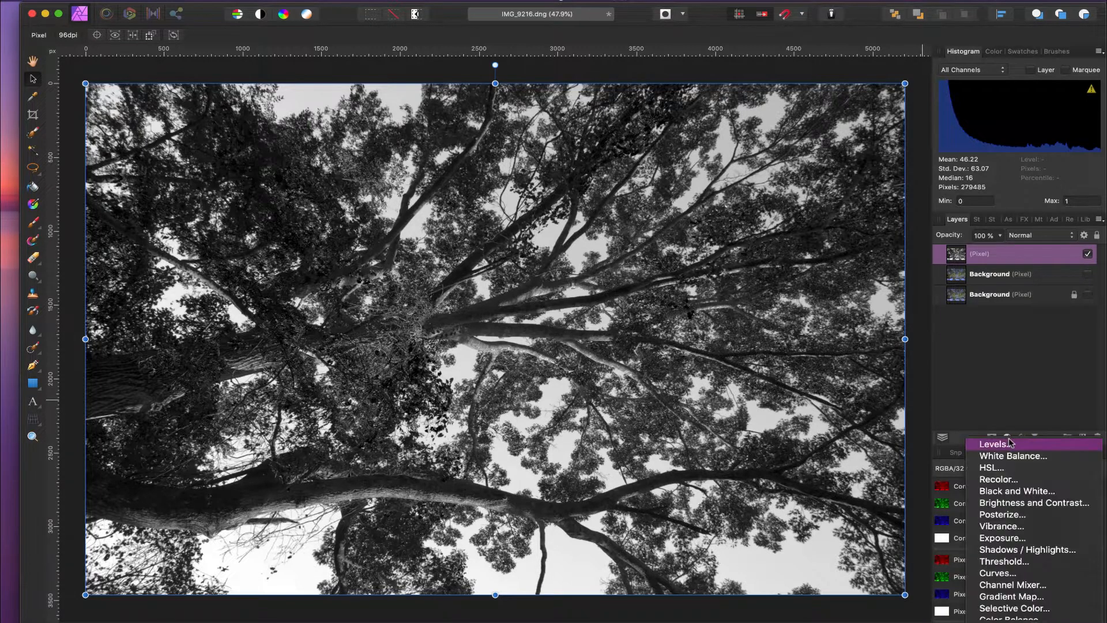
left_click(1015, 504)
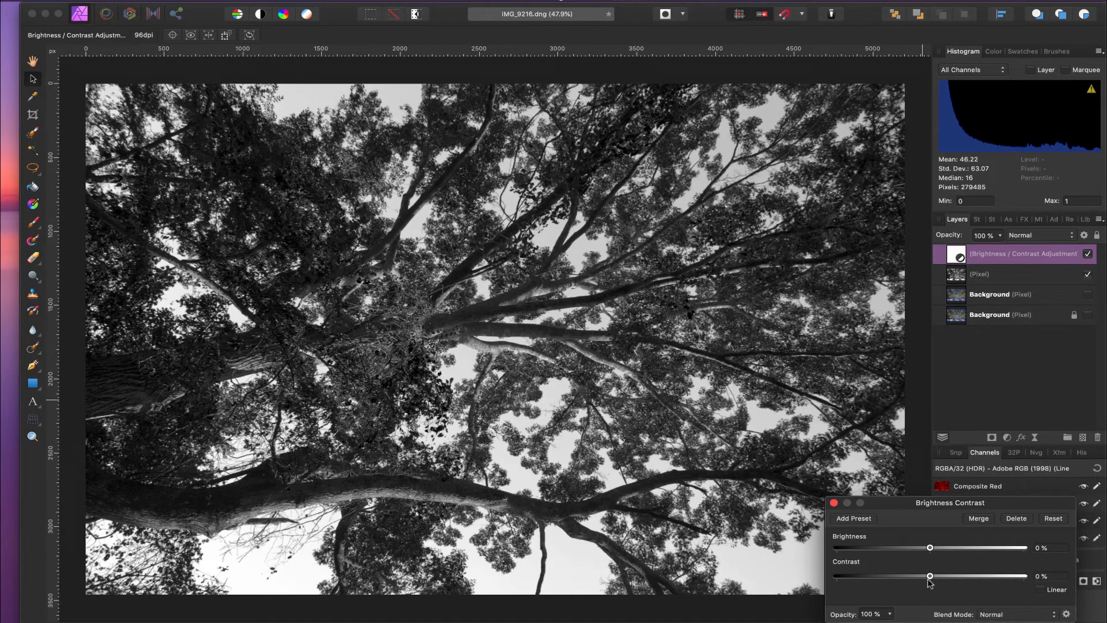
left_click_drag(931, 578, 988, 578)
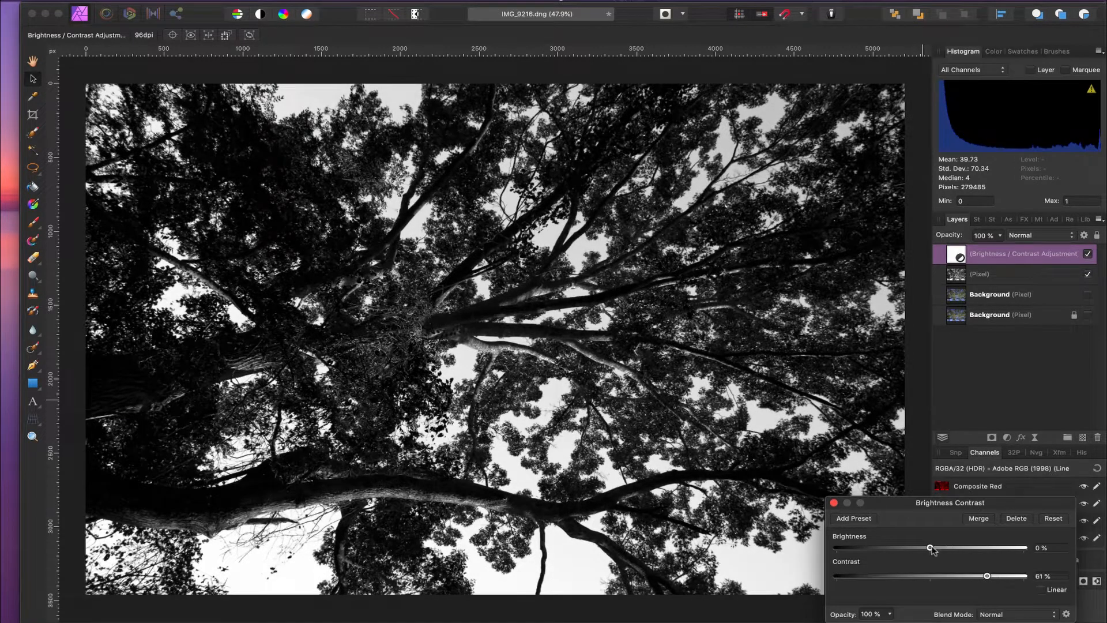
left_click_drag(931, 548, 971, 552)
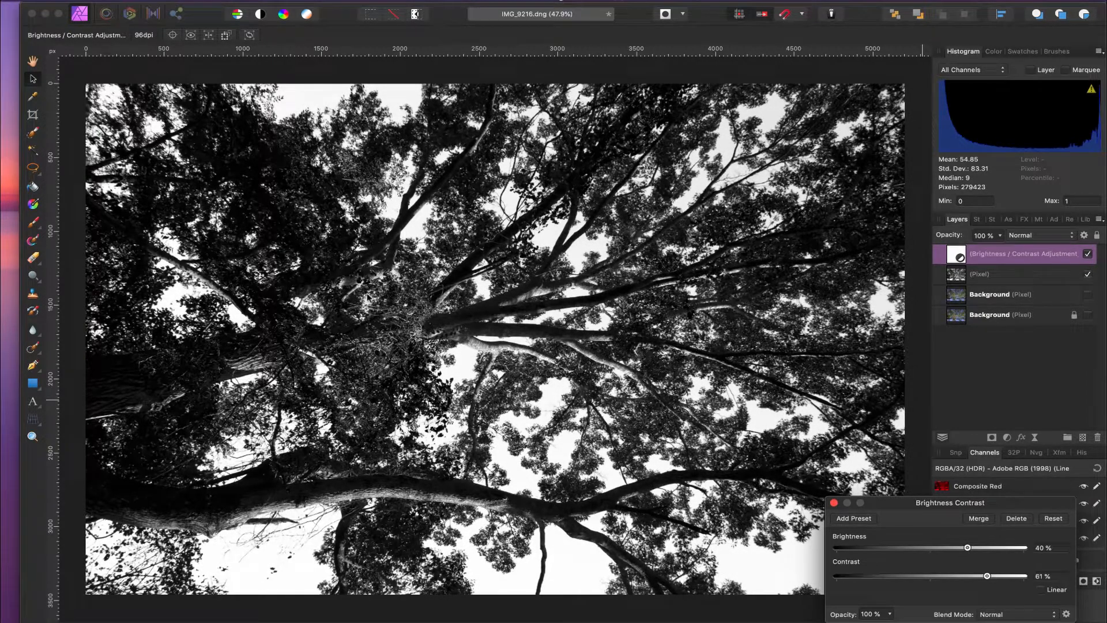
Set the adjustment's brightness to 33% and nest the Brightness/Contrast adjustment inside the grayscale layer.
key("super+1")
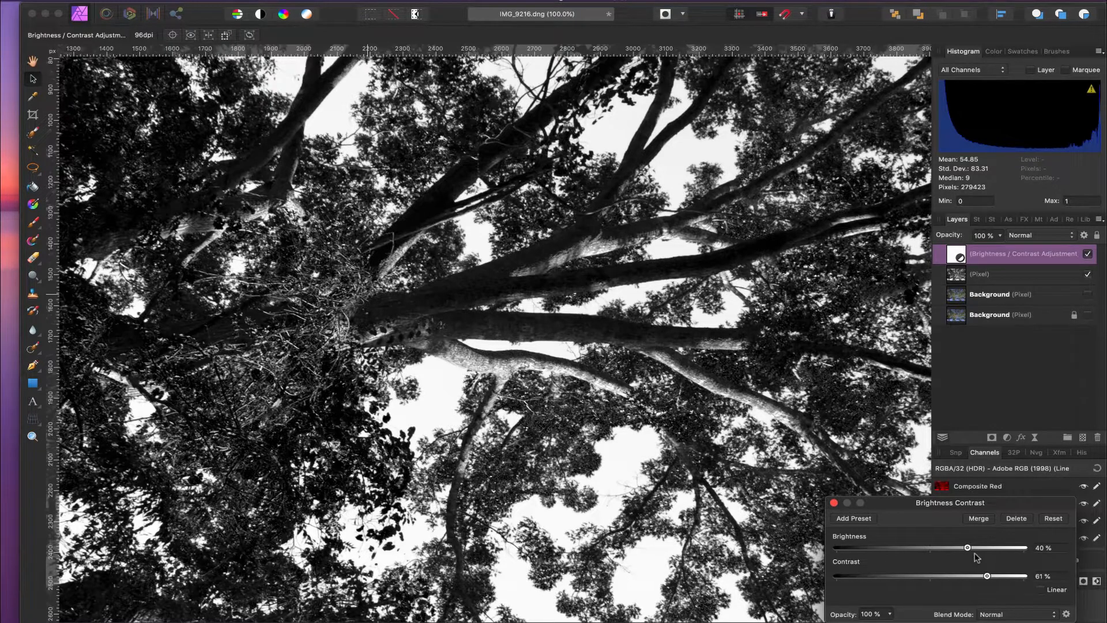
left_click_drag(967, 548, 957, 554)
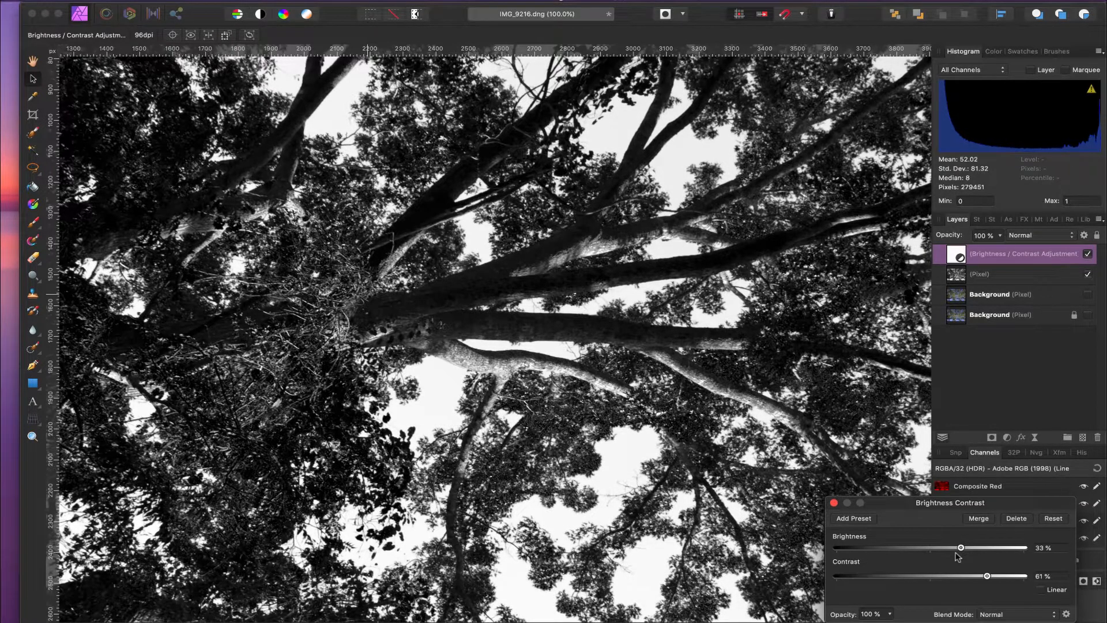
left_click(834, 502)
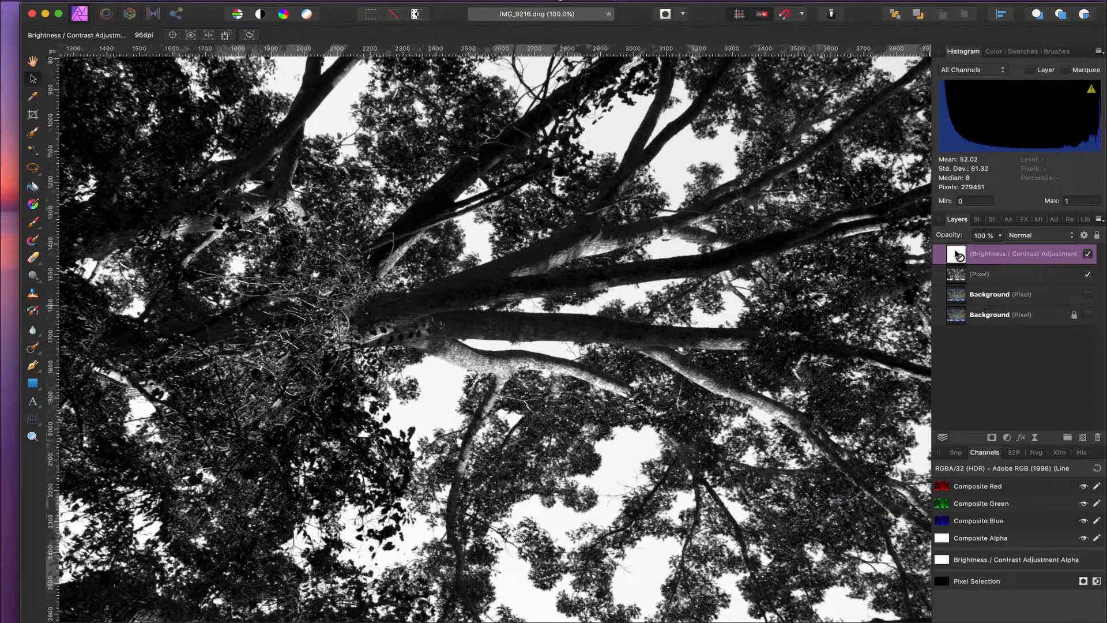
left_click_drag(956, 257, 957, 277)
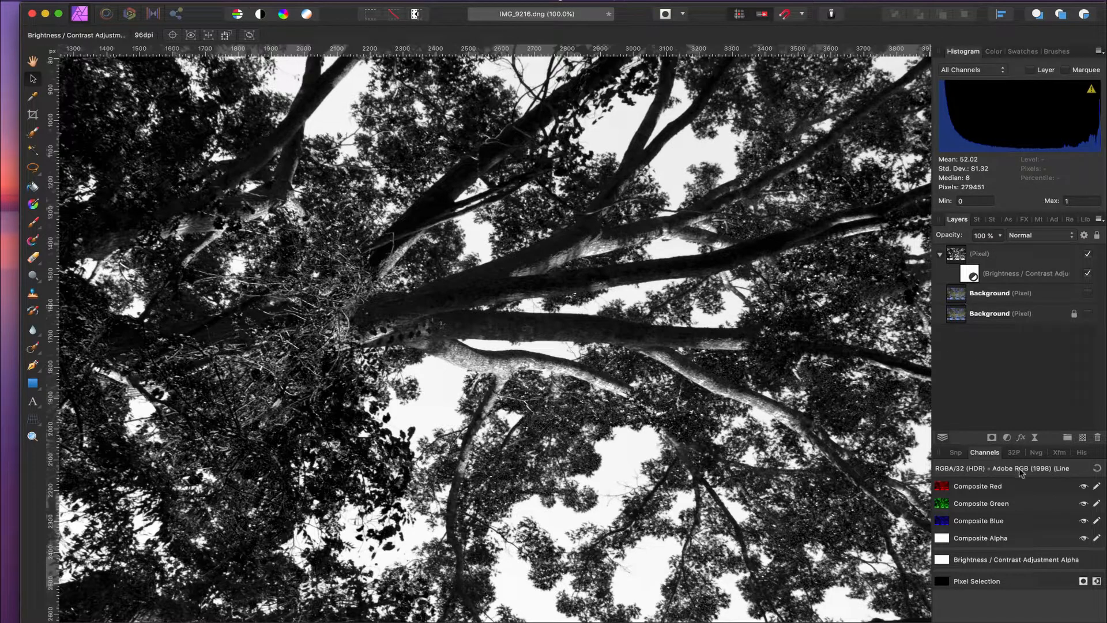
Add a Levels adjustment above the grayscale layer with black level 4% and white level 84%.
left_click(1007, 440)
left_click(992, 446)
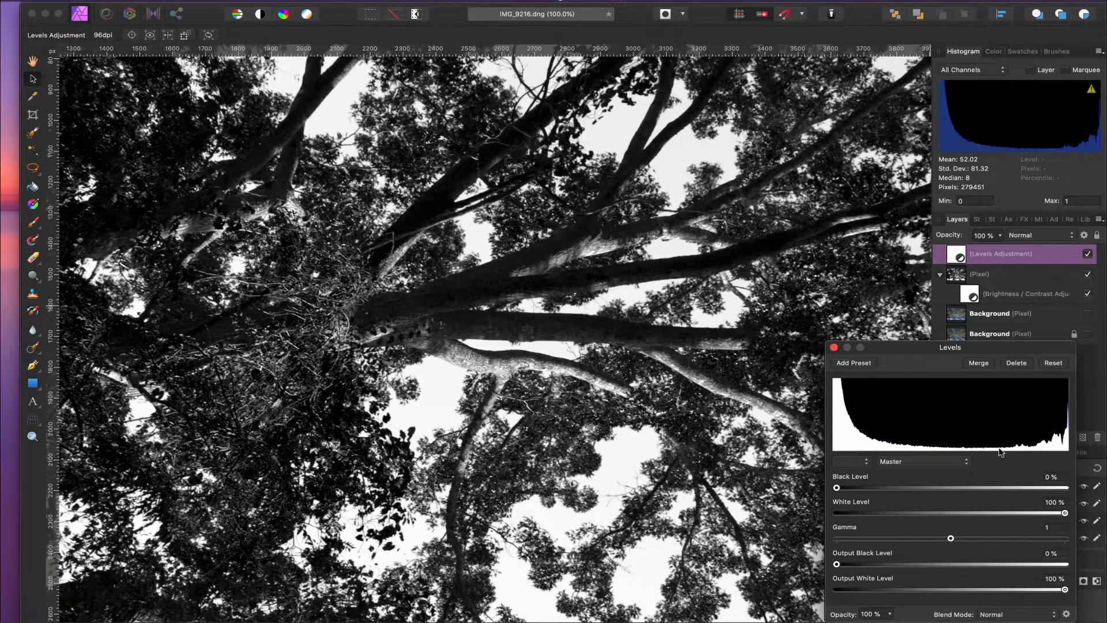
left_click_drag(837, 488, 845, 489)
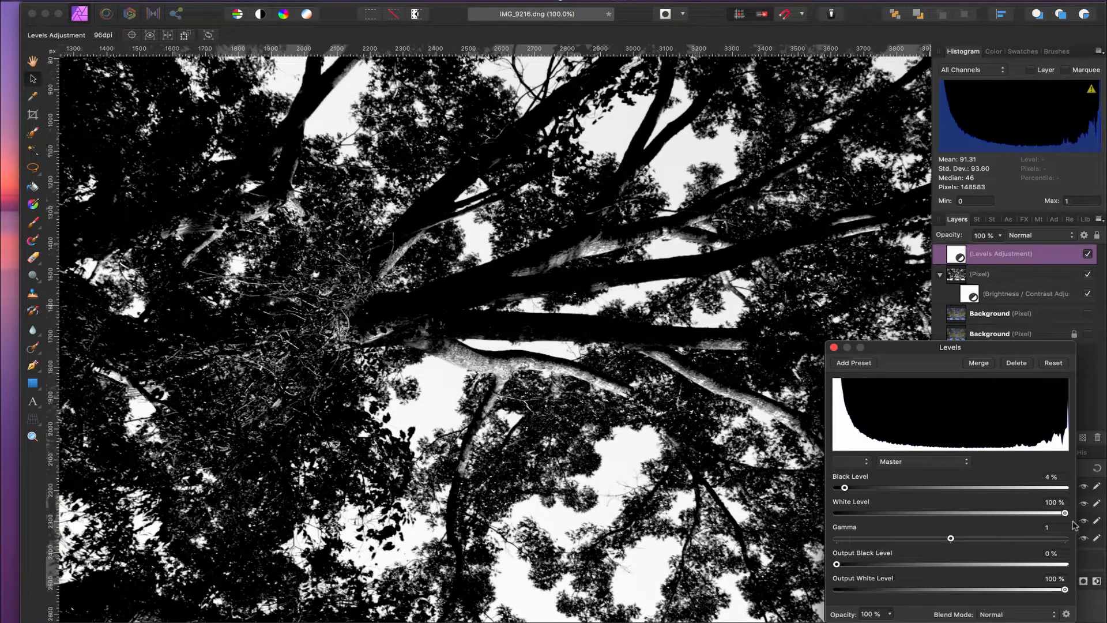
left_click_drag(1065, 513, 1028, 514)
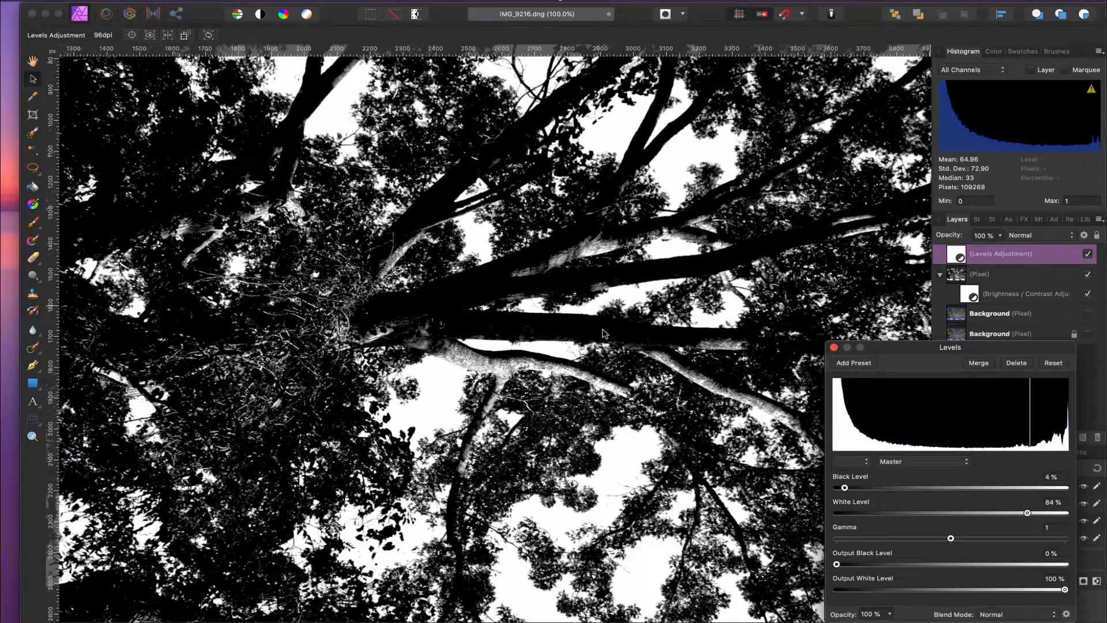
Nest the Levels adjustment inside the grayscale layer alongside the Brightness/Contrast adjustment and collapse the layer.
left_click(468, 284)
left_click_drag(469, 282, 581, 282)
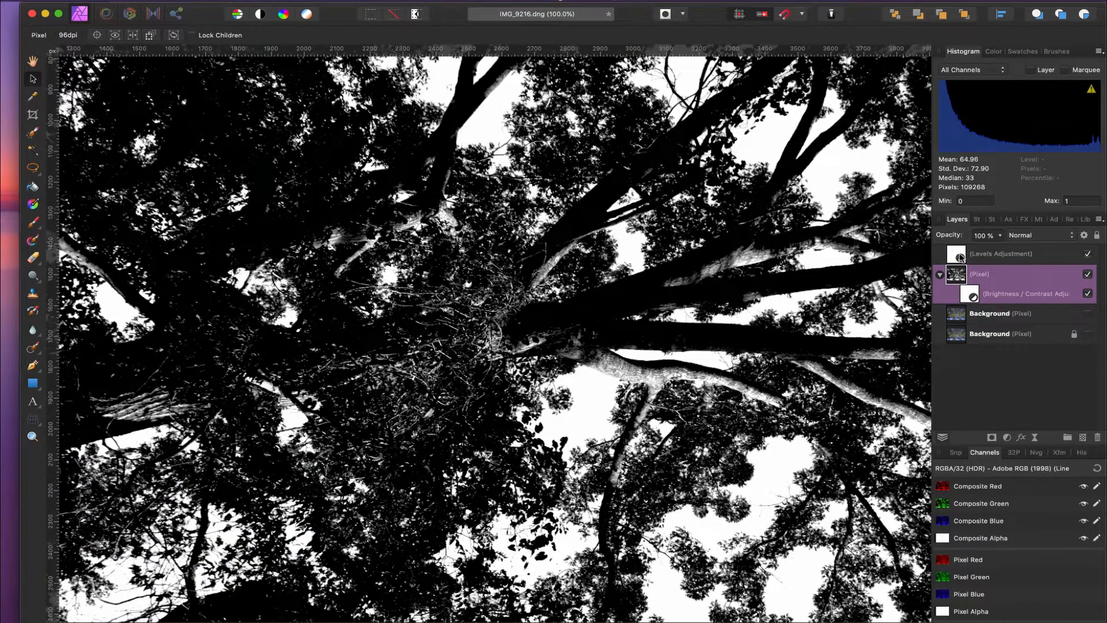
mouse_move(960, 257)
left_mouse_down()
mouse_move(957, 271)
mouse_move(959, 262)
left_mouse_up()
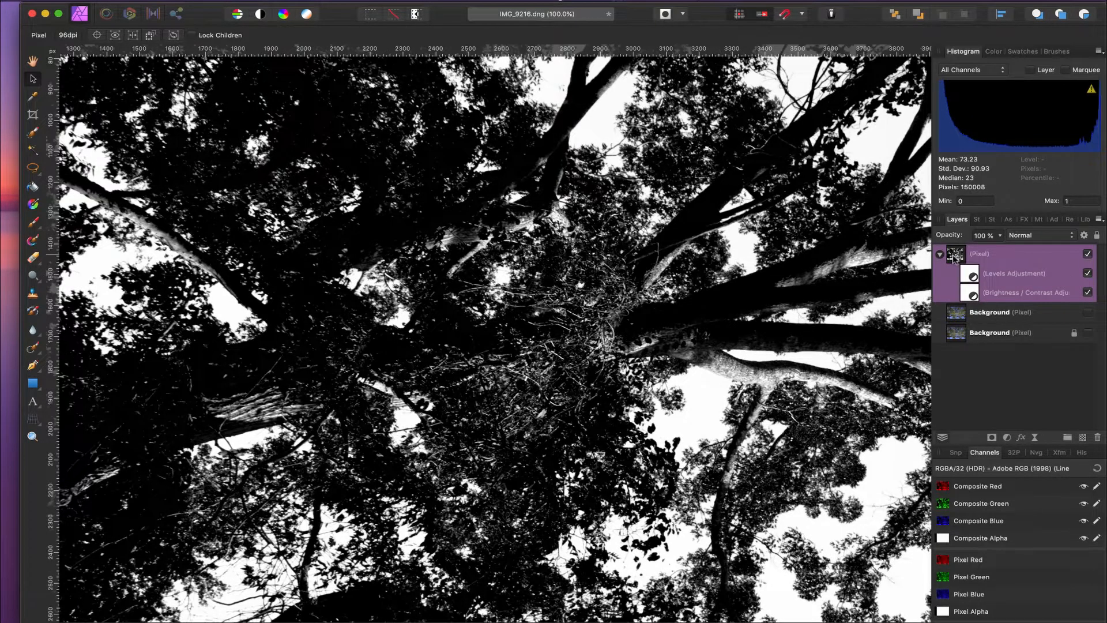
left_click(941, 256)
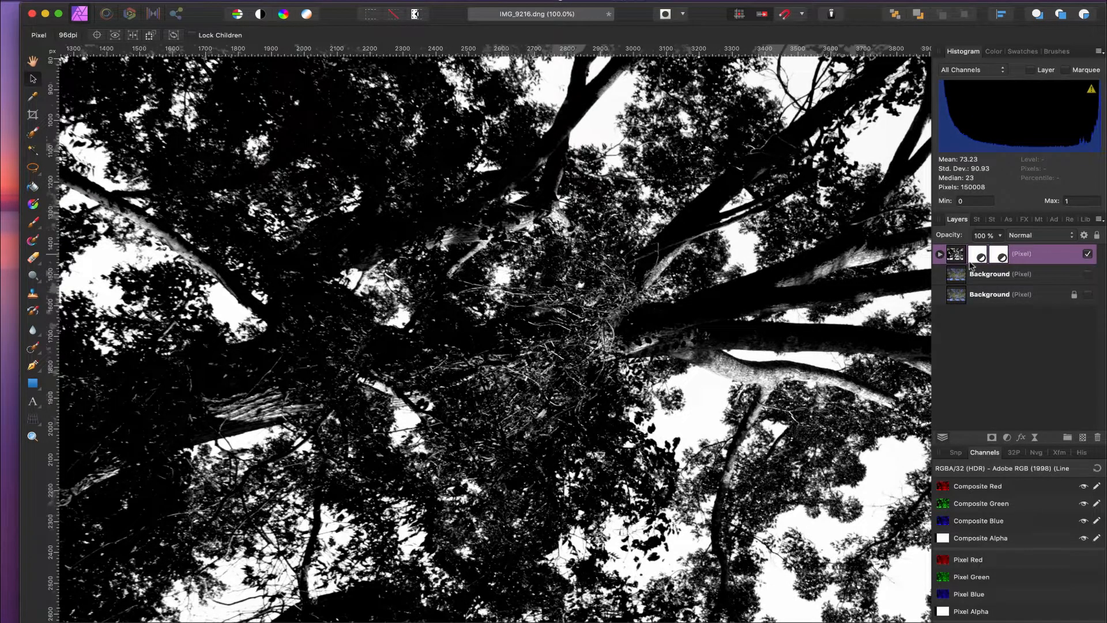
Realign the shifted grayscale layer with the canvas edges and rasterize it together with its nested adjustments.
key("super+0")
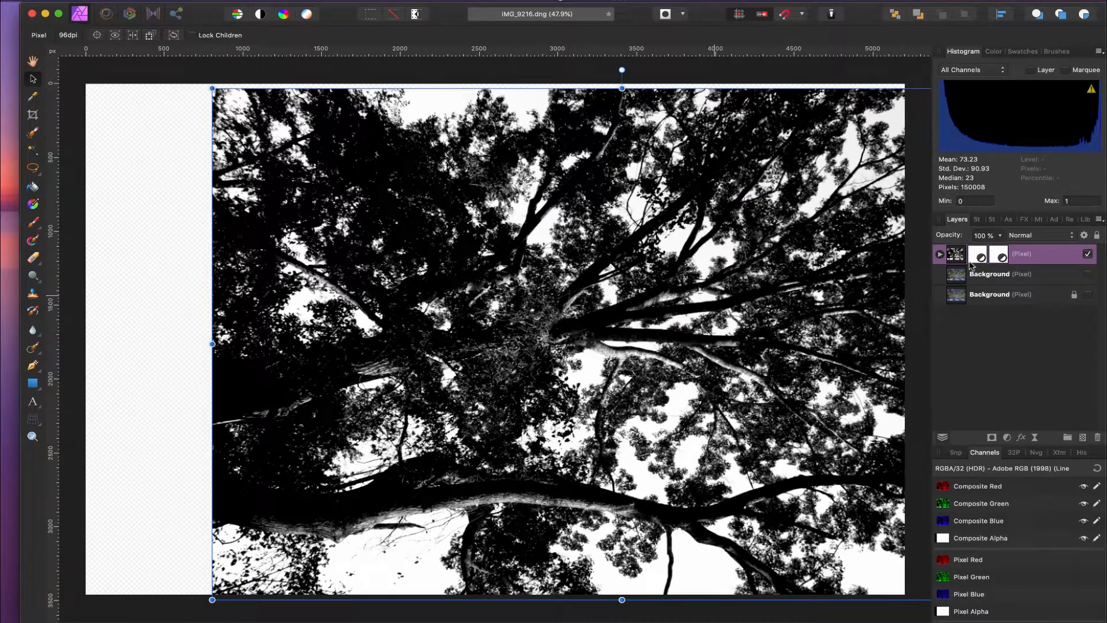
left_click_drag(791, 366, 666, 359)
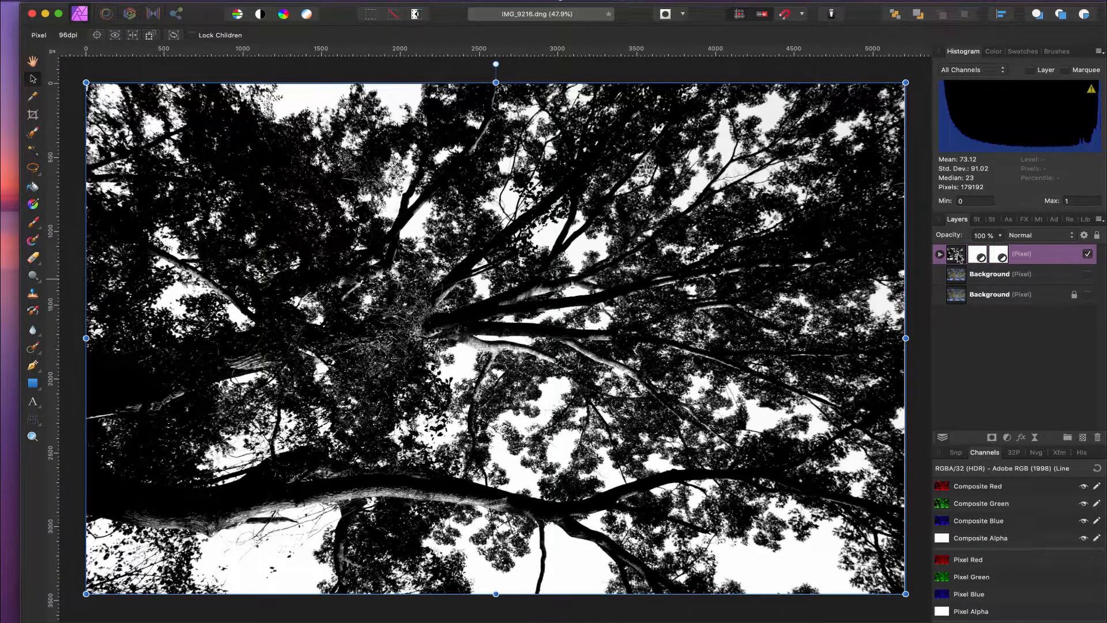
right_click(958, 254)
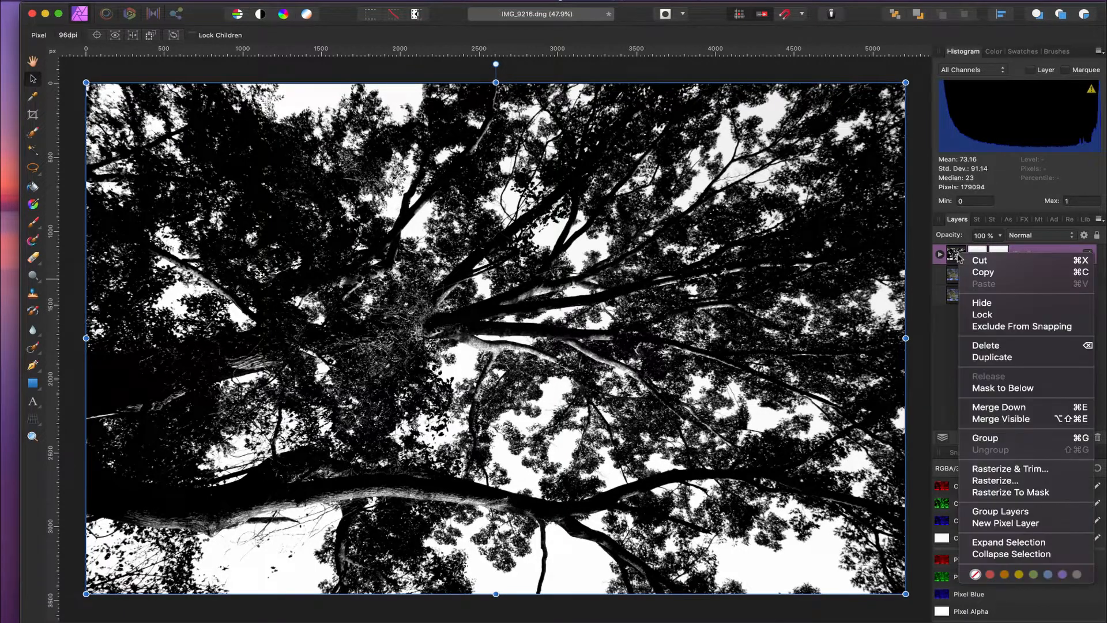
left_click(992, 480)
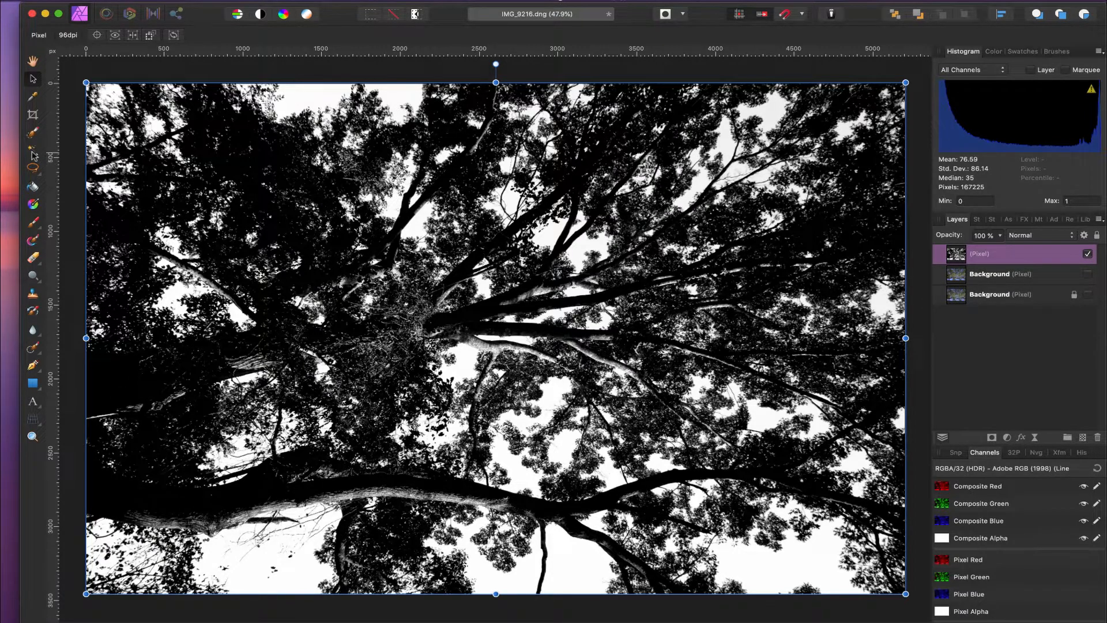
Select the white sky areas across the grayscale layer with Flood Select, Contiguous off, at 35% tolerance.
left_click(33, 154)
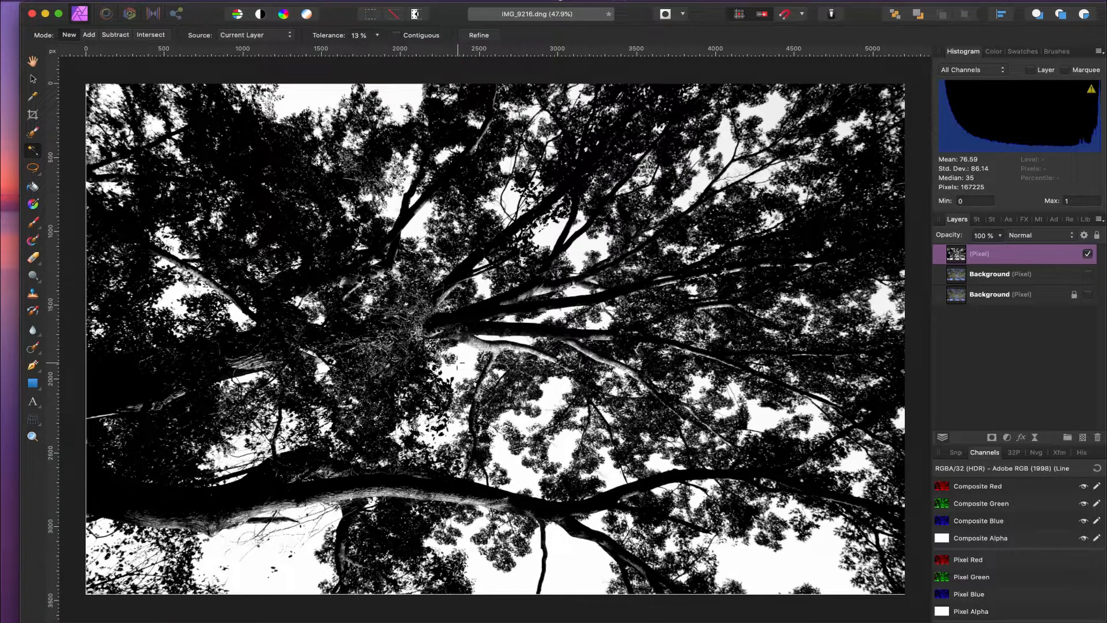
left_click(397, 37)
left_click(396, 36)
left_click_drag(461, 366, 633, 365)
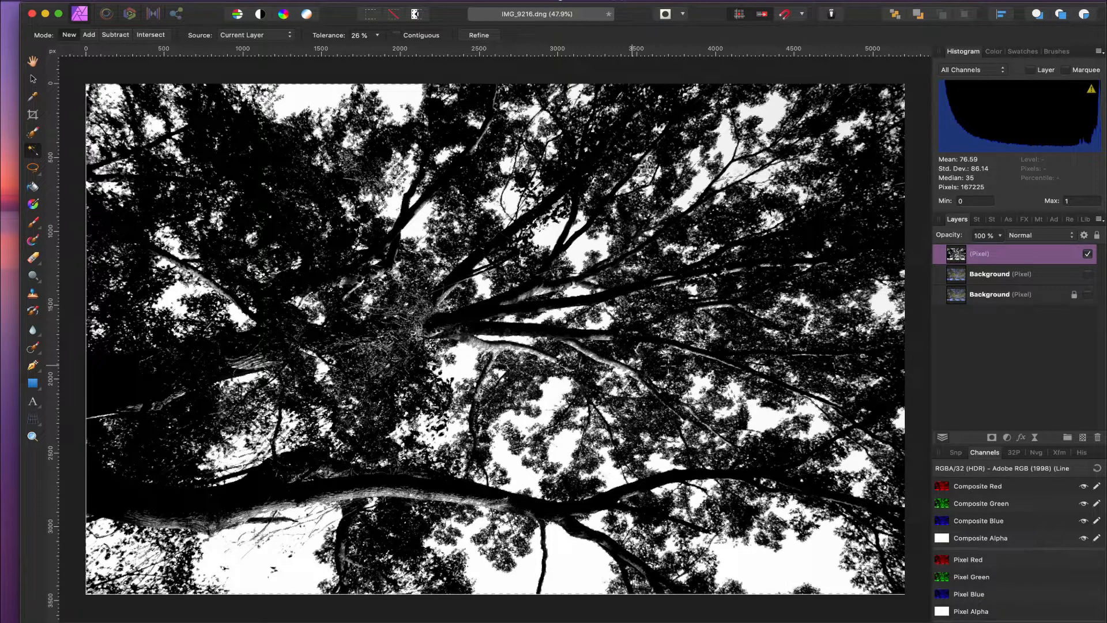
left_click_drag(633, 365, 668, 365)
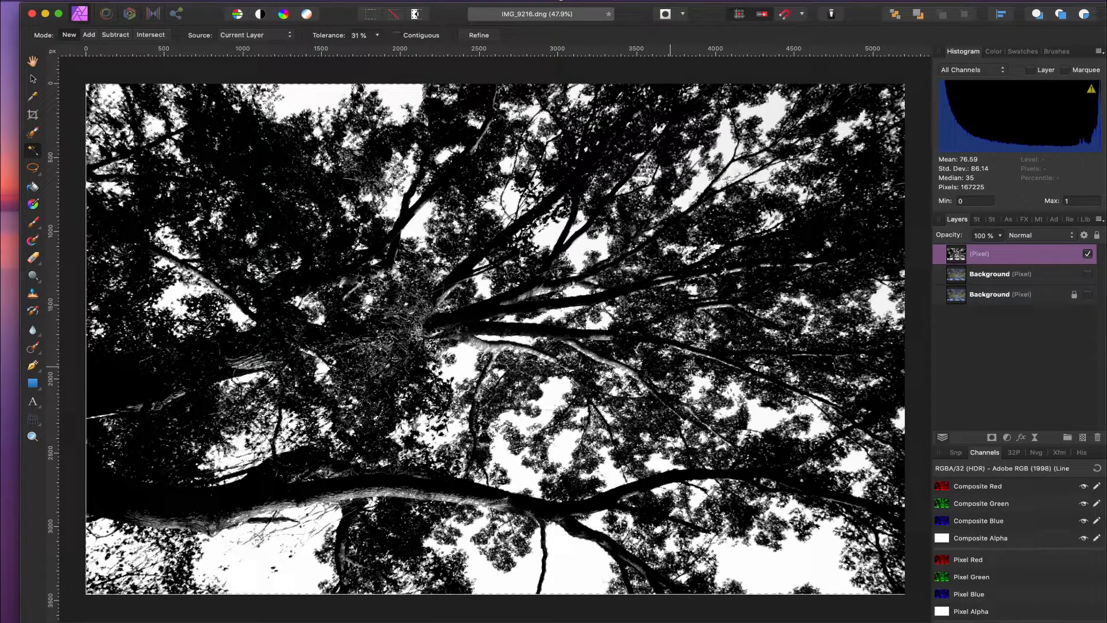
left_click_drag(670, 365, 691, 365)
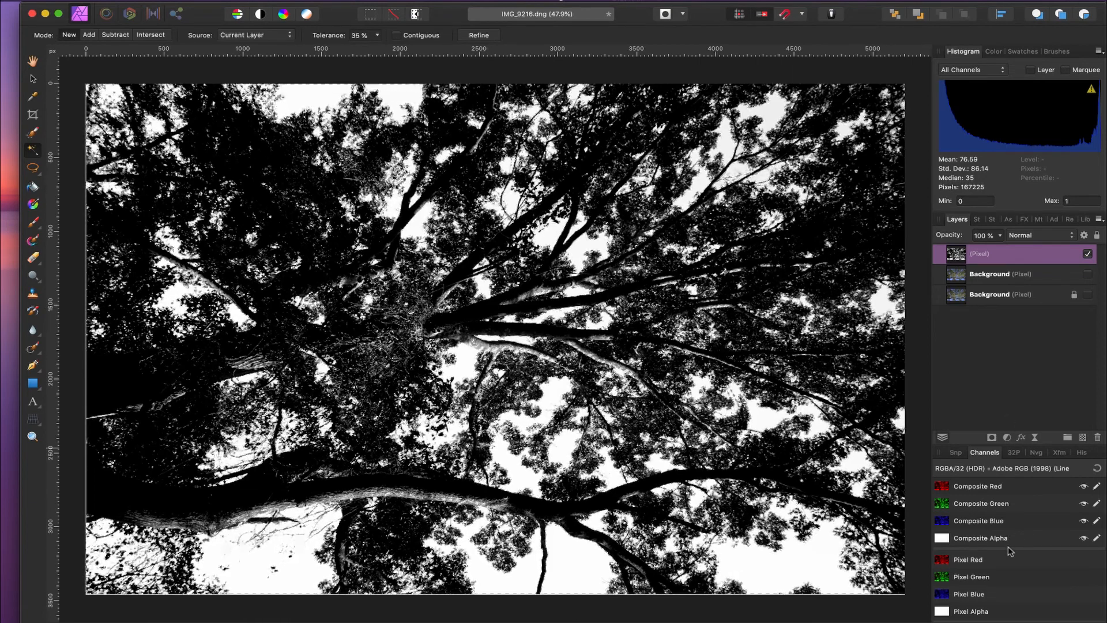
Create a spare channel from the pixel selection and rename it "Sky slection".
scroll(1009, 482, "down", 1)
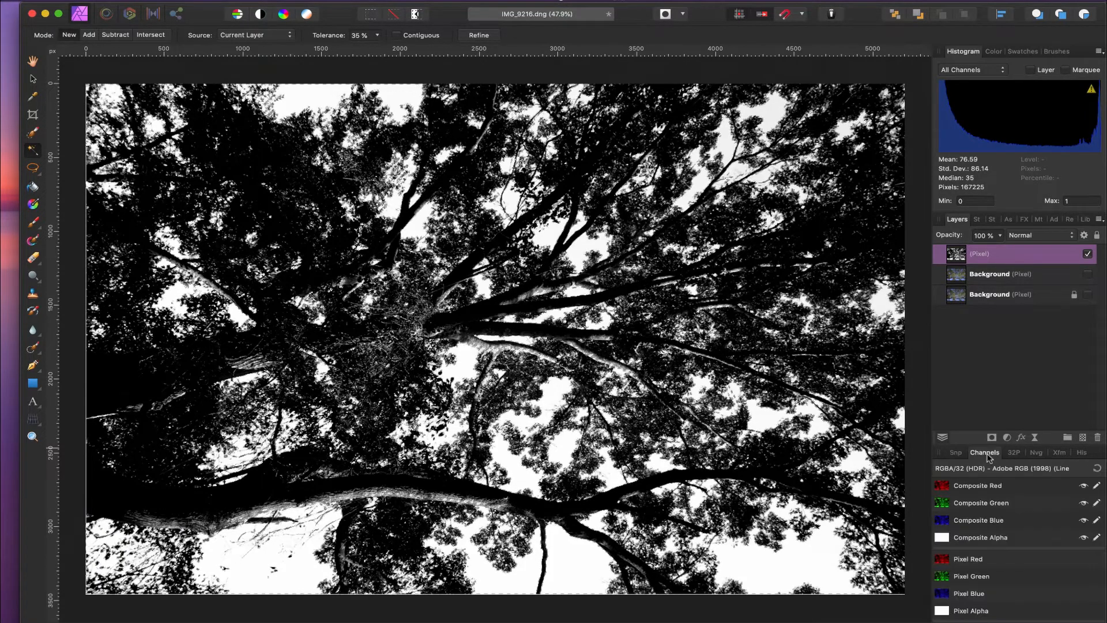
scroll(987, 457, "down", 1)
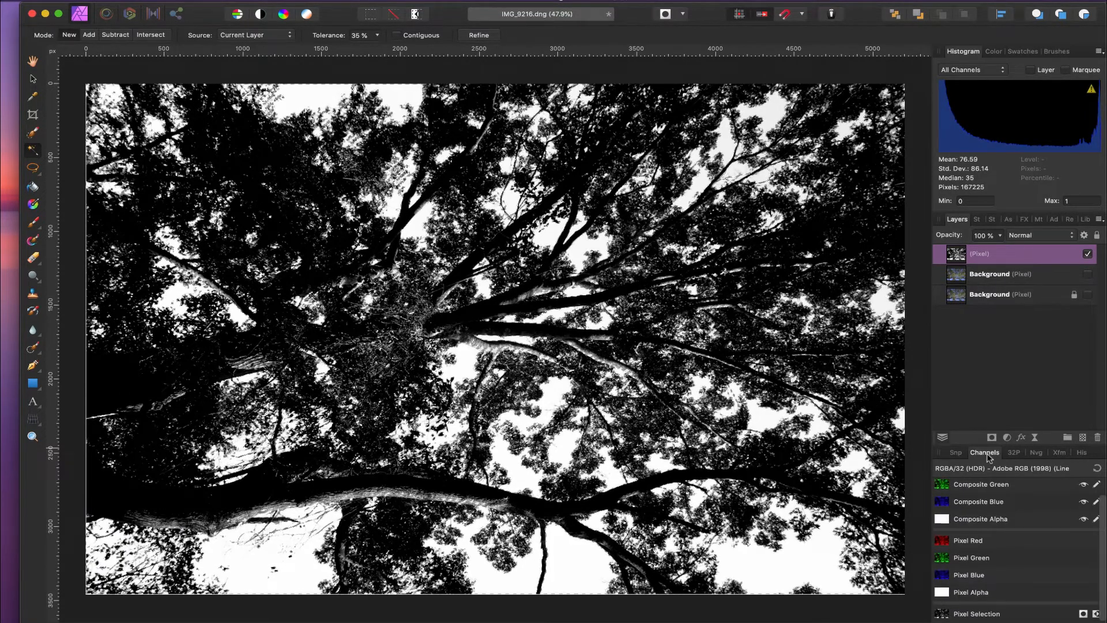
right_click(960, 618)
left_click(980, 620)
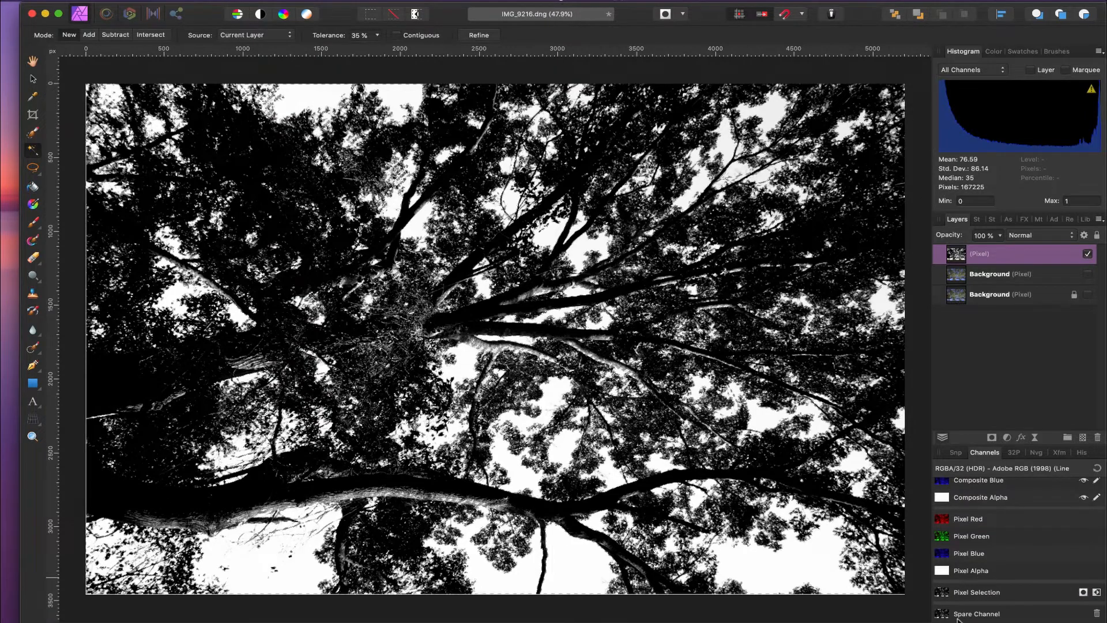
right_click(957, 617)
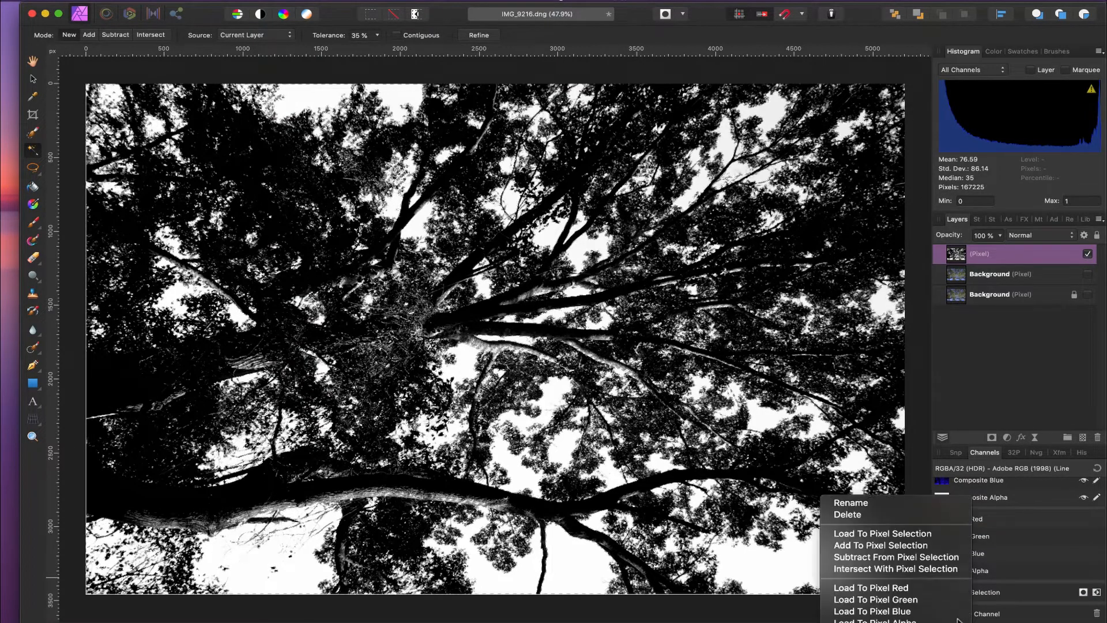
left_click(957, 620)
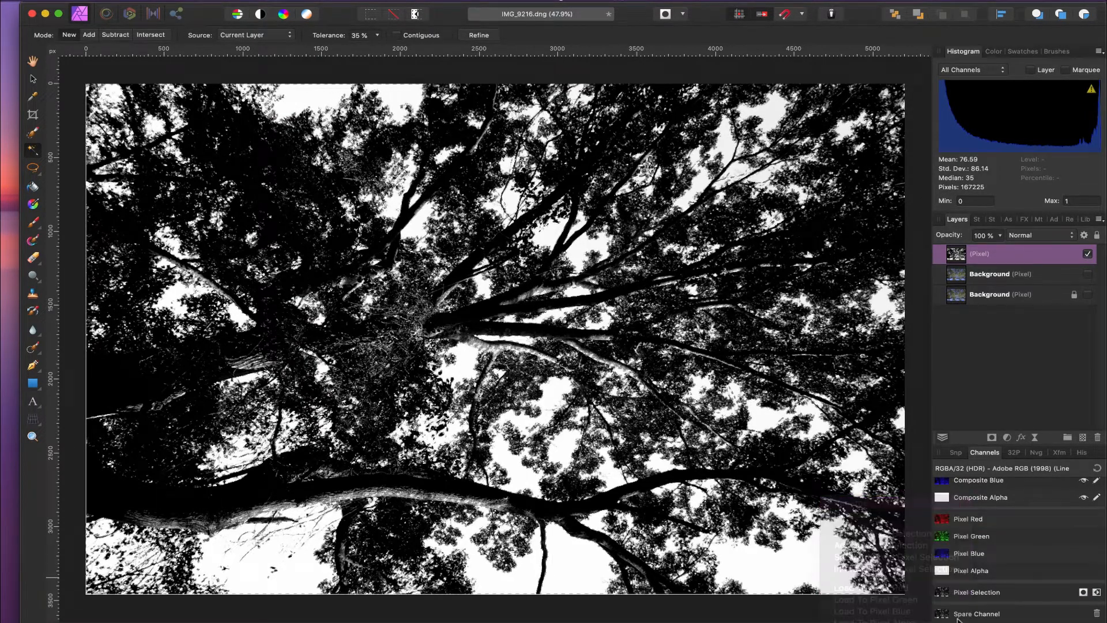
double_click(958, 619)
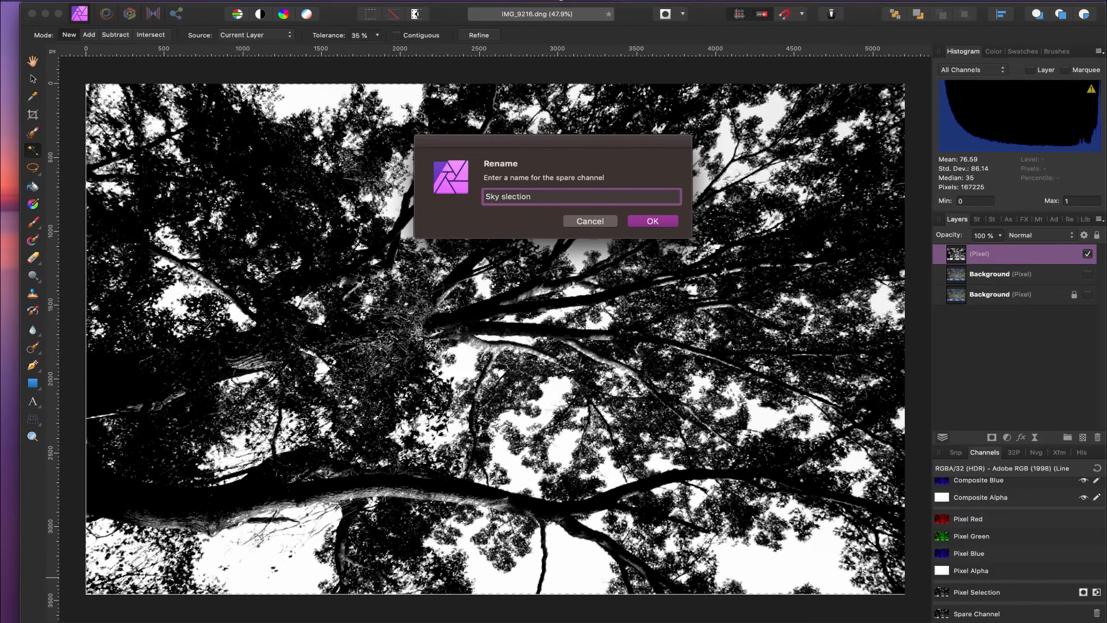
key("Return")
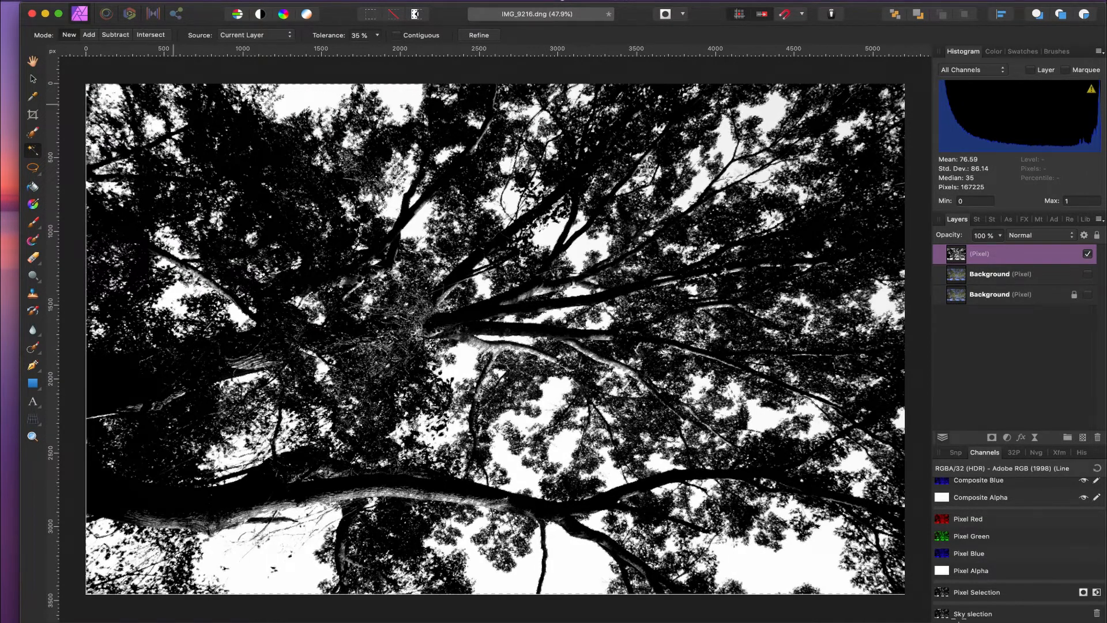
Start refining the sky selection and brush matte edges over the thin twigs below the large lower branch with a 66 px brush.
key("b")
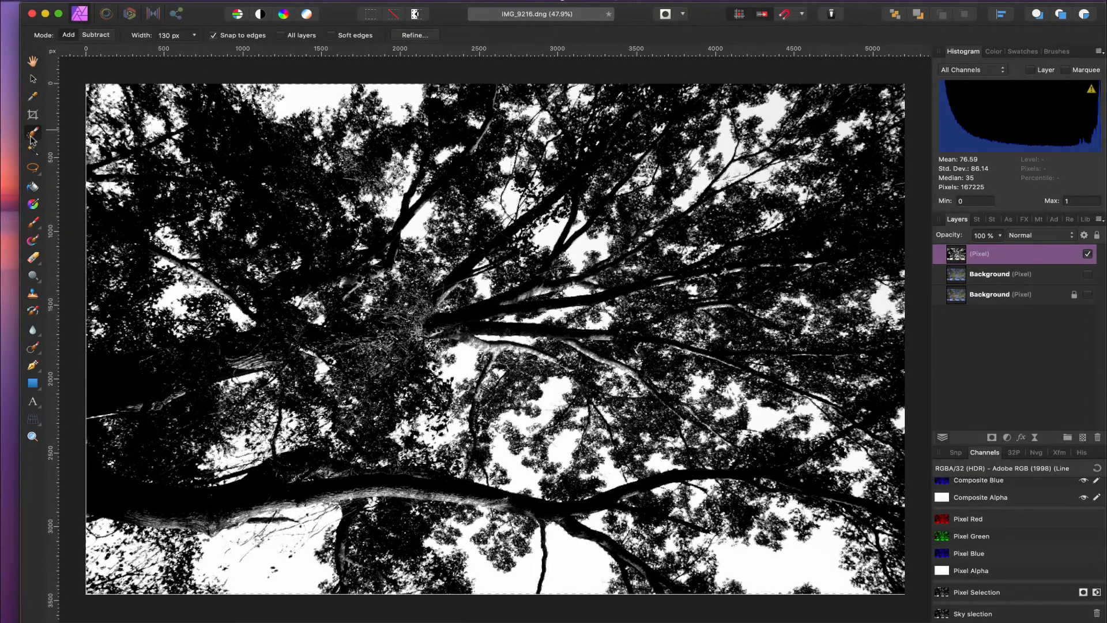
left_click(419, 39)
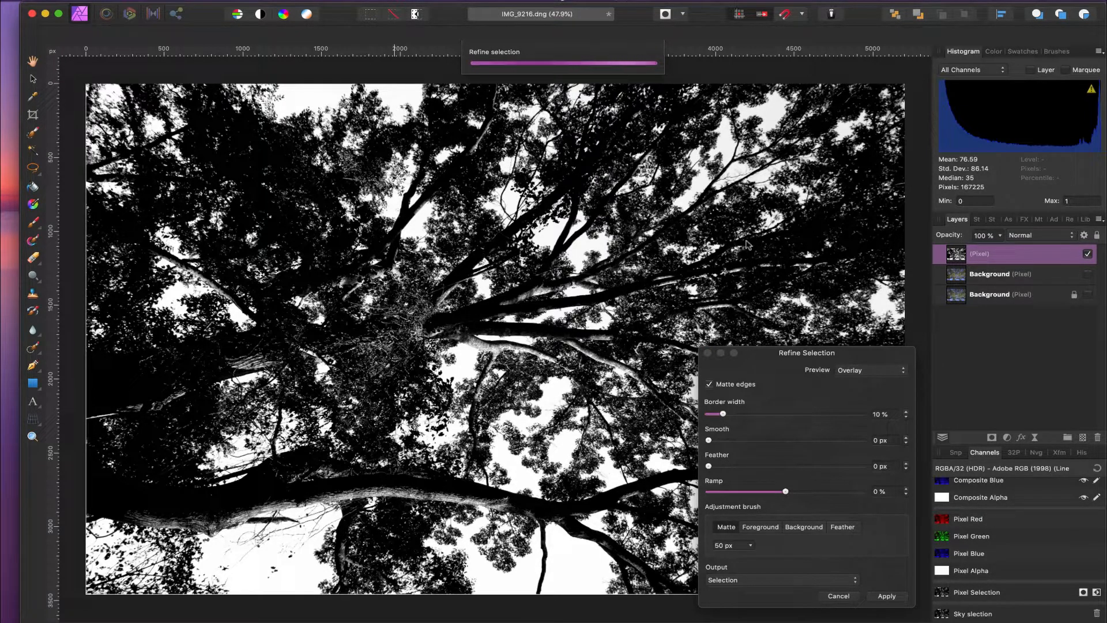
left_click_drag(774, 352, 960, 299)
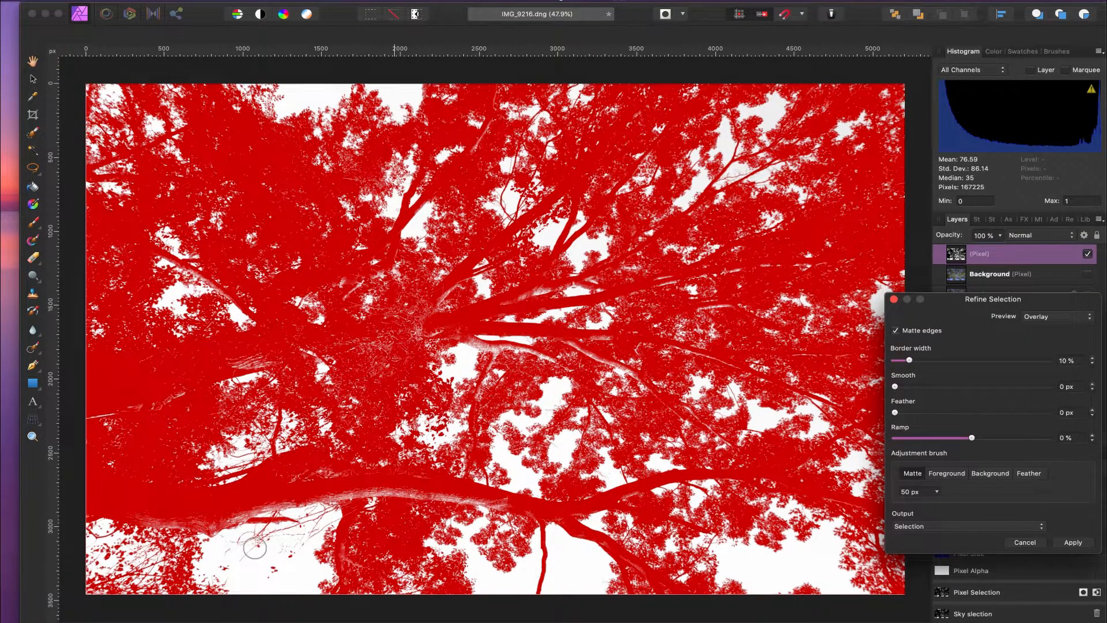
key("bracketleft")
key("bracketleft")
key("bracketleft")
key("bracketleft")
key("bracketleft")
key("bracketleft")
key("bracketleft")
mouse_move(317, 523)
left_mouse_down()
mouse_move(269, 574)
mouse_move(300, 535)
left_mouse_up()
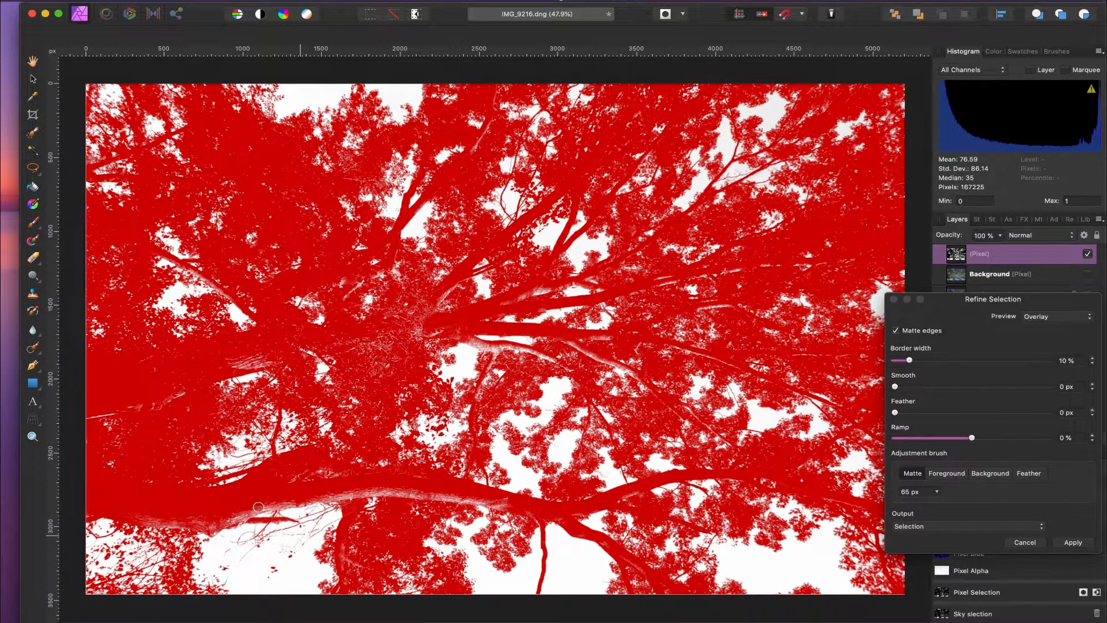
left_click_drag(239, 555, 244, 558)
Enlarge the matte adjustment brush to 165 px and paint over the foliage edges in the outer parts of the image.
key("bracketright")
key("bracketright")
key("bracketright")
key("bracketright")
key("bracketright")
key("bracketright")
key("bracketright")
key("bracketleft")
key("bracketleft")
key("bracketleft")
mouse_move(231, 124)
left_mouse_down()
mouse_move(249, 153)
mouse_move(296, 174)
left_mouse_up()
mouse_move(160, 427)
left_mouse_down()
mouse_move(178, 424)
mouse_move(168, 462)
mouse_move(187, 437)
left_mouse_up()
mouse_move(297, 149)
left_mouse_down()
mouse_move(322, 189)
mouse_move(293, 183)
left_mouse_up()
left_click_drag(888, 221, 802, 236)
Set the refinement's border width to 0% and apply the result as a selection.
left_click_drag(909, 361, 895, 361)
left_click(1076, 543)
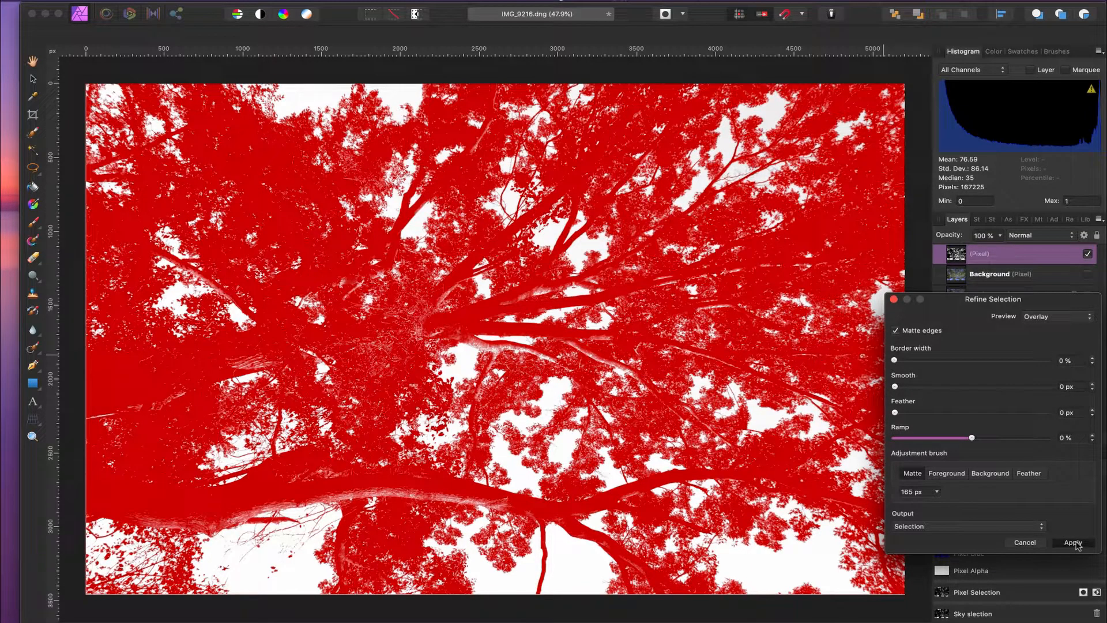
left_click(1074, 543)
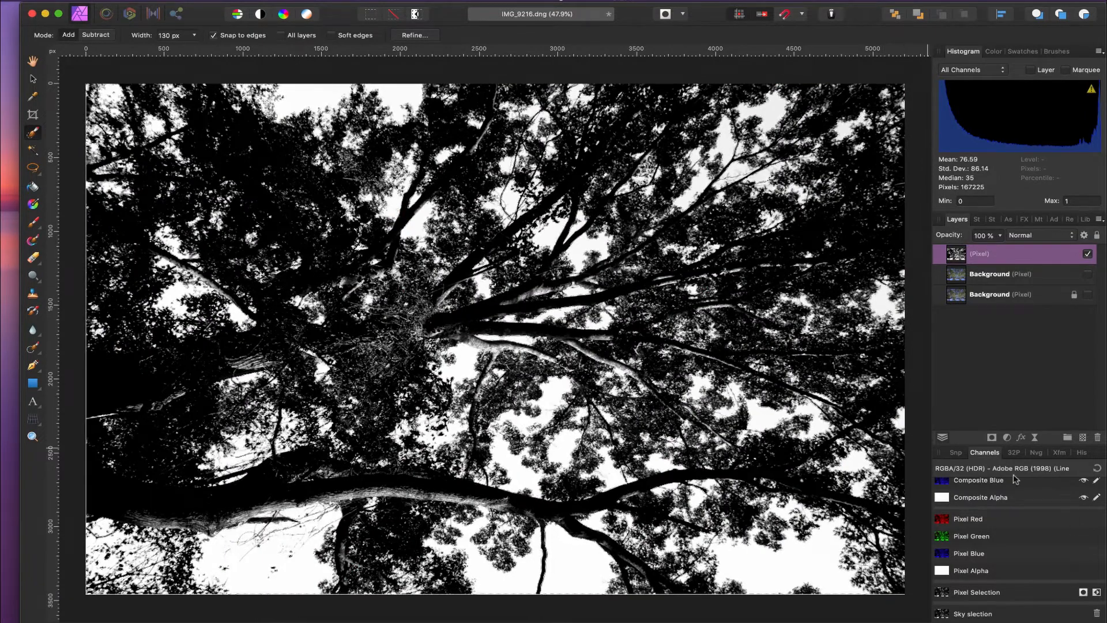
Create a spare channel from the refined pixel selection and rename it "Refined sky selection".
right_click(976, 596)
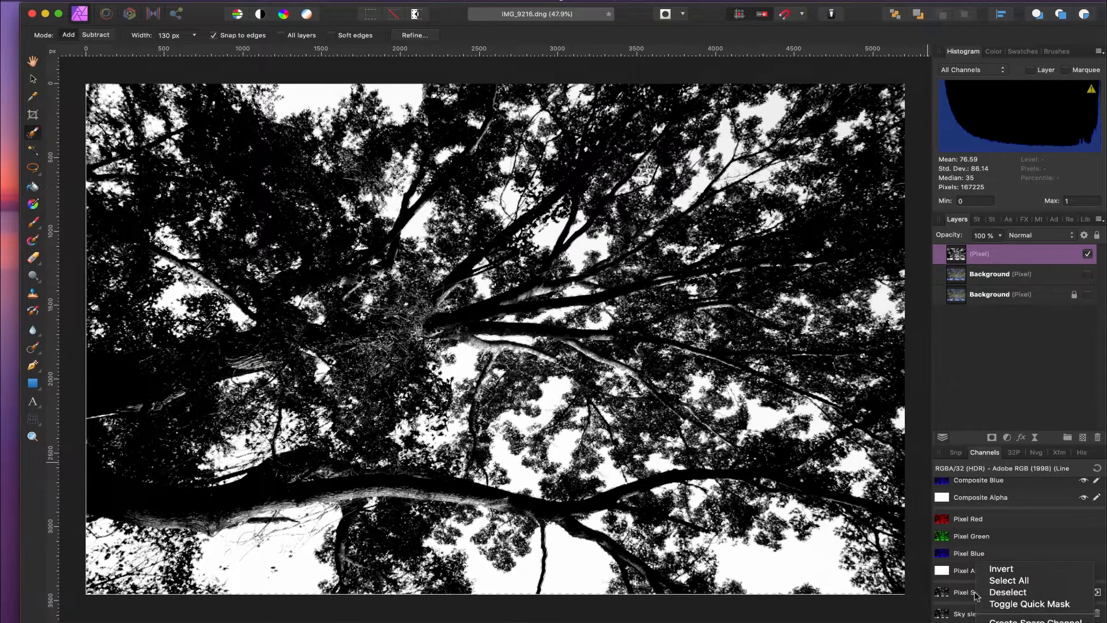
left_click(1006, 620)
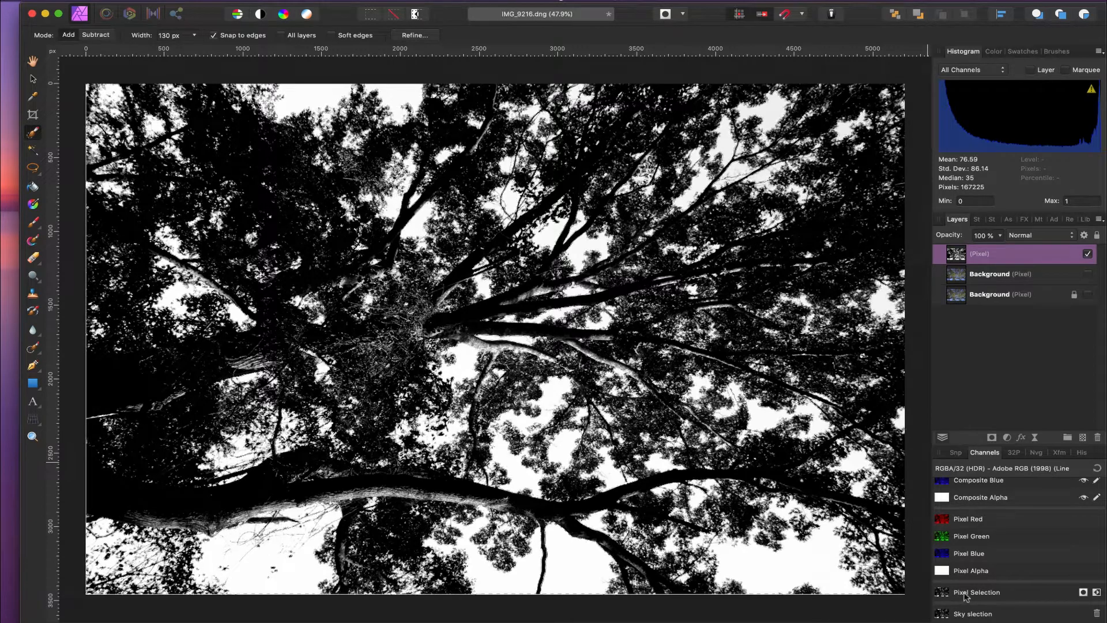
scroll(979, 603, "down", 2)
right_click(979, 616)
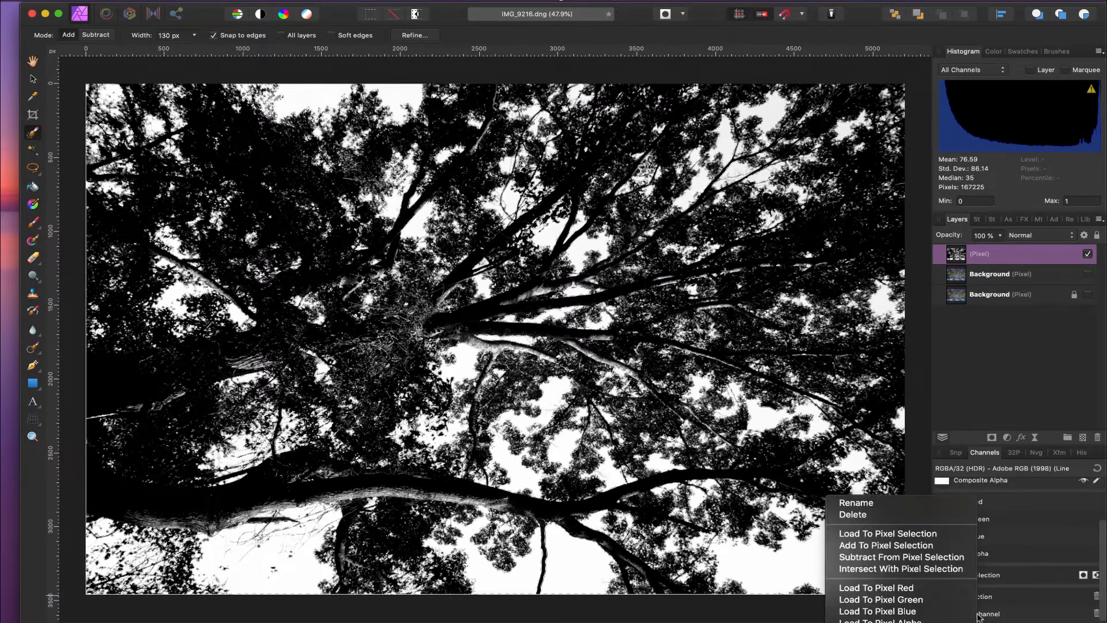
left_click(856, 503)
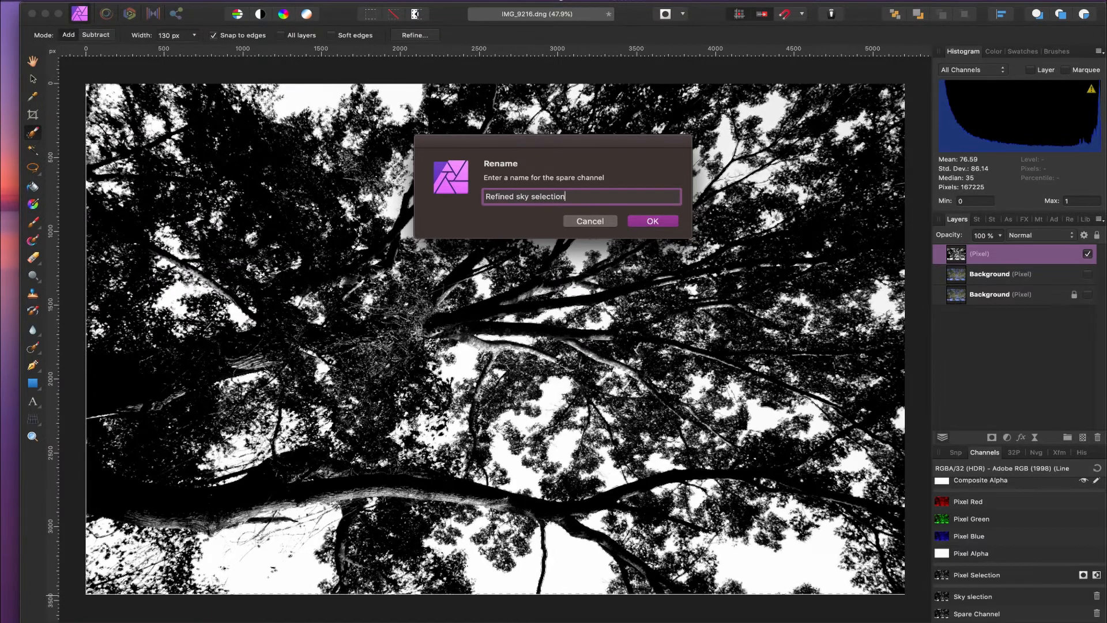
key("Return")
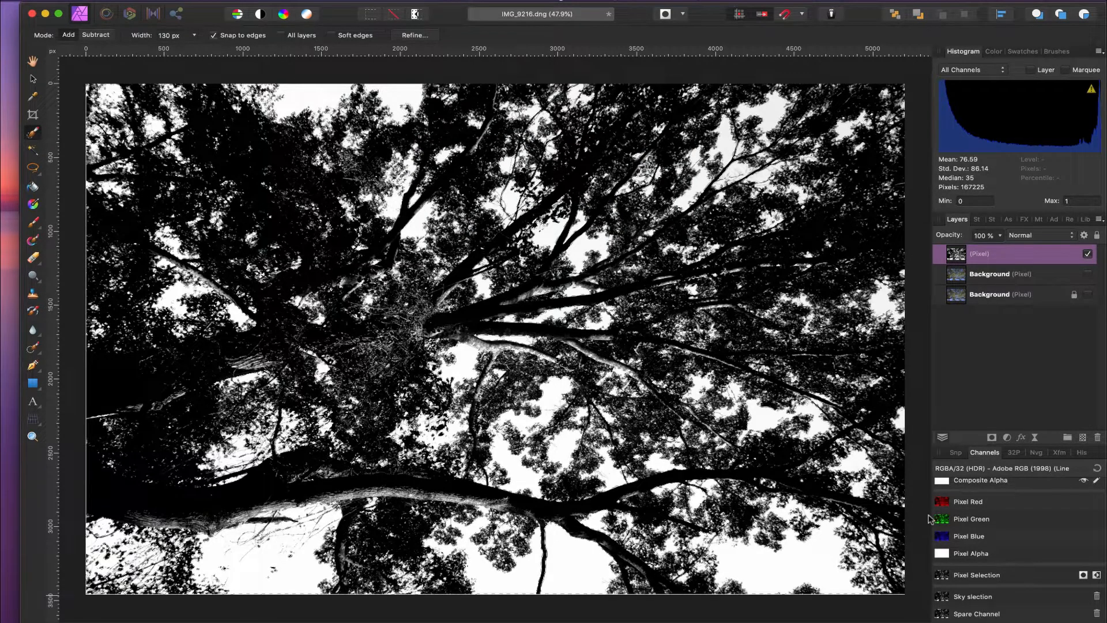
Switch to the Move tool and hide the rasterized grayscale layer.
key("c")
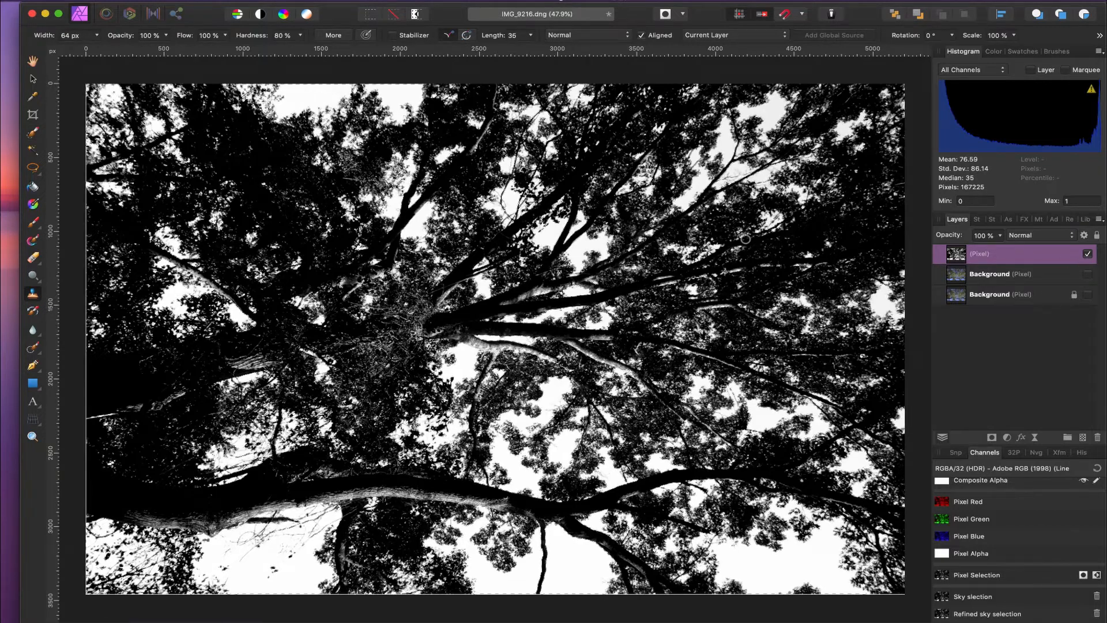
key("v")
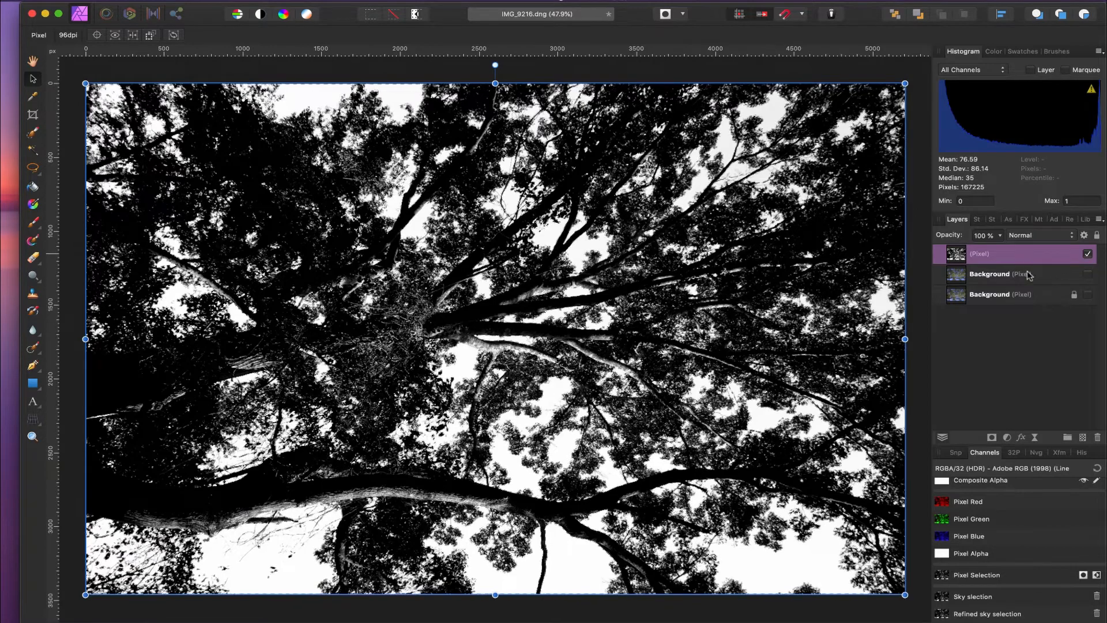
left_click(1088, 254)
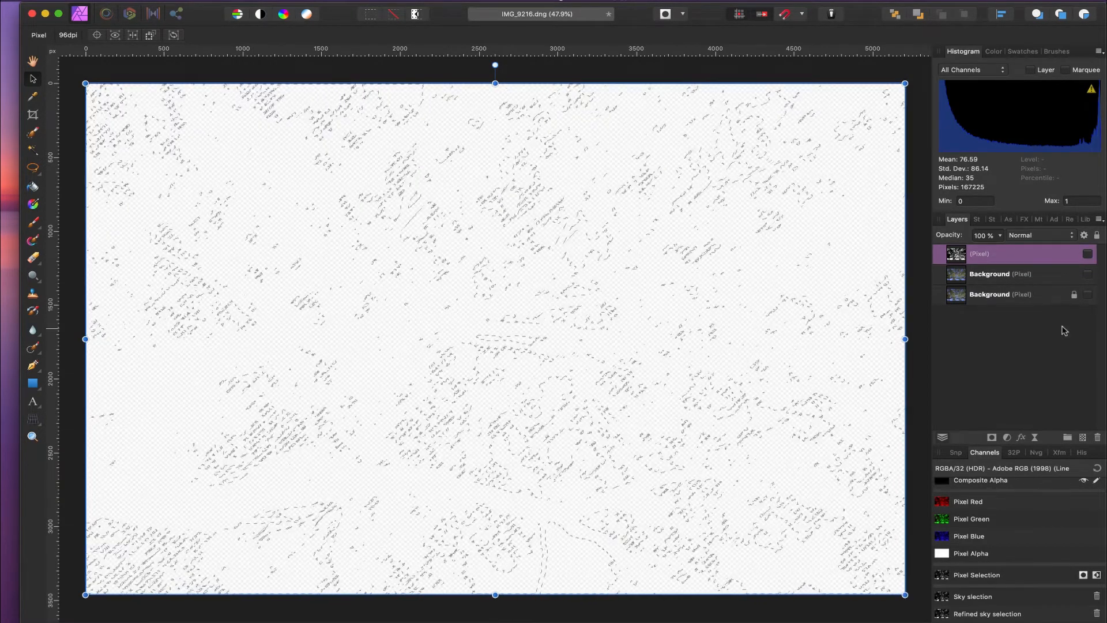
Show the unlocked Background layer and hide the grayscale pixel layer above it.
left_click(1088, 254)
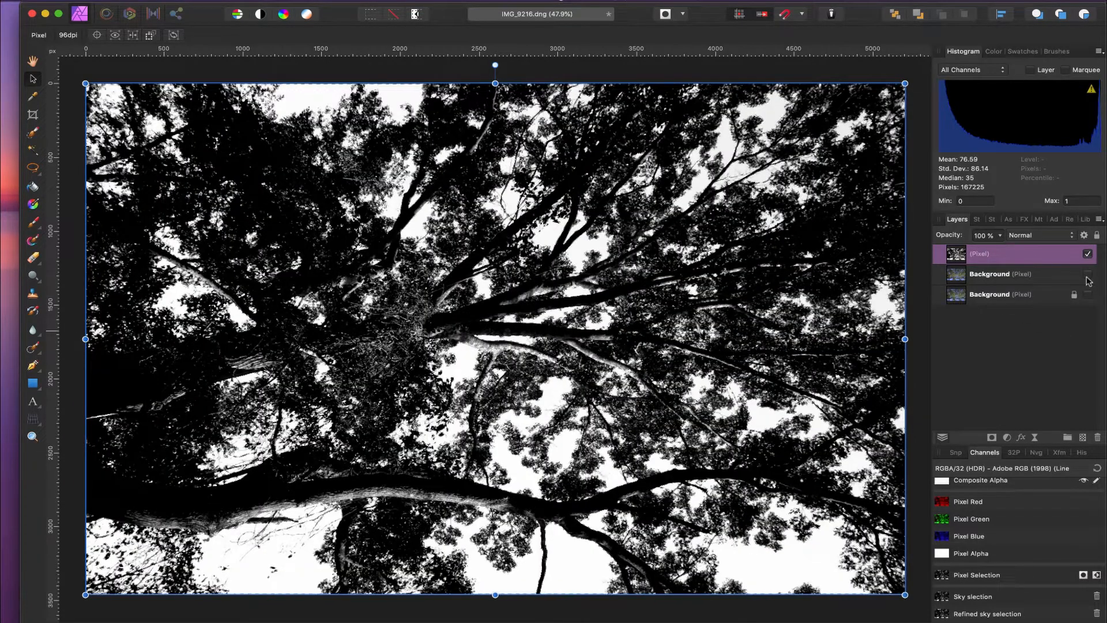
left_click(1088, 274)
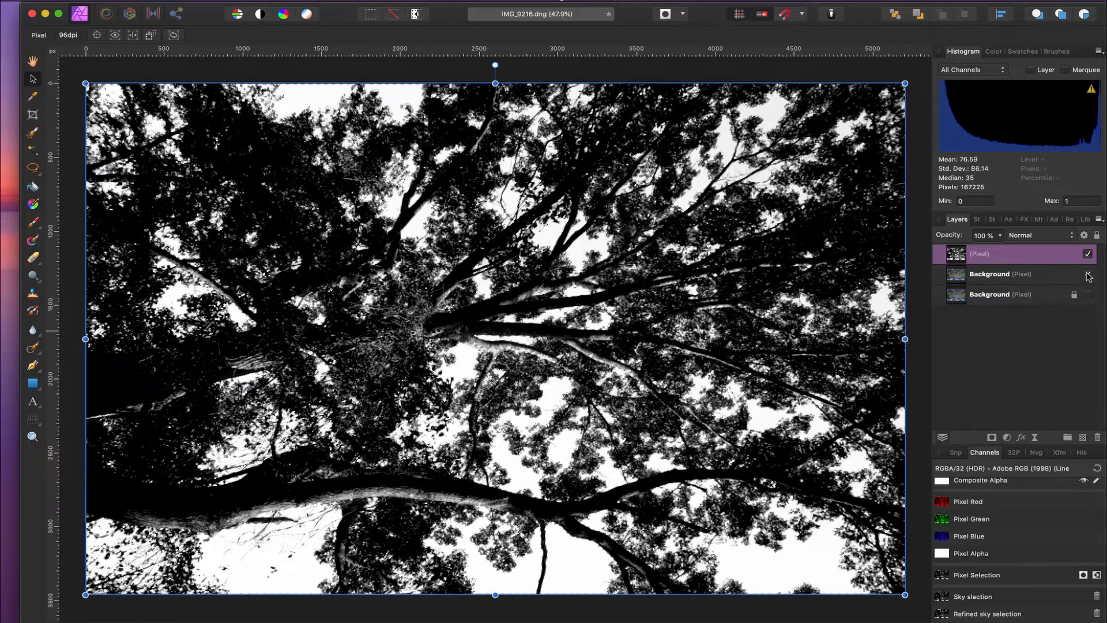
left_click(1088, 254)
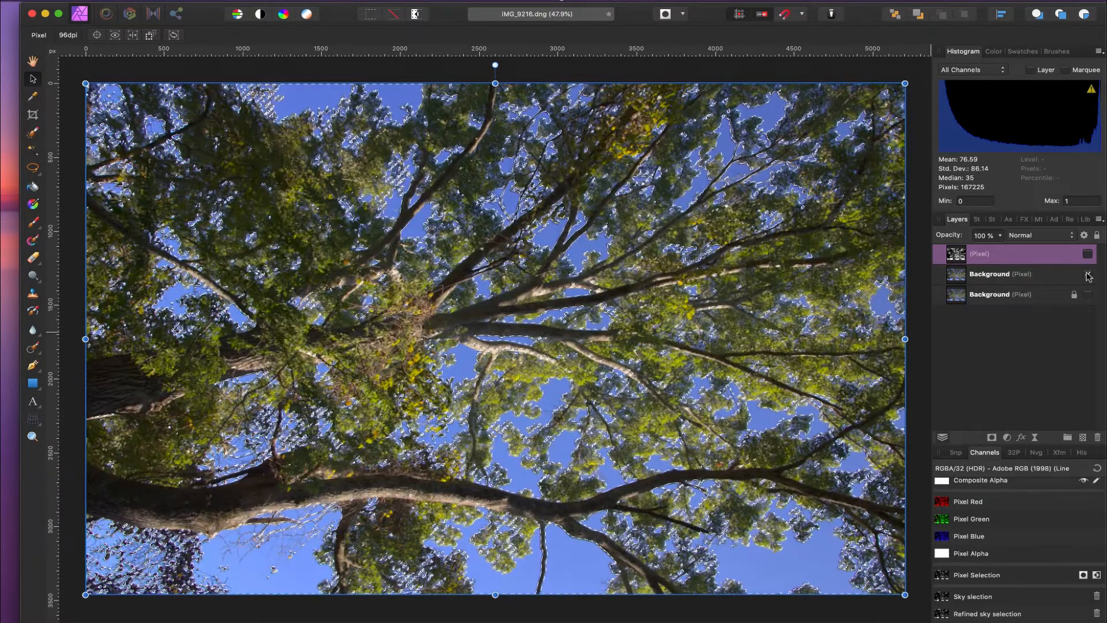
Add a mask from the sky selection to the hidden grayscale layer, and disable that mask.
left_click(991, 439)
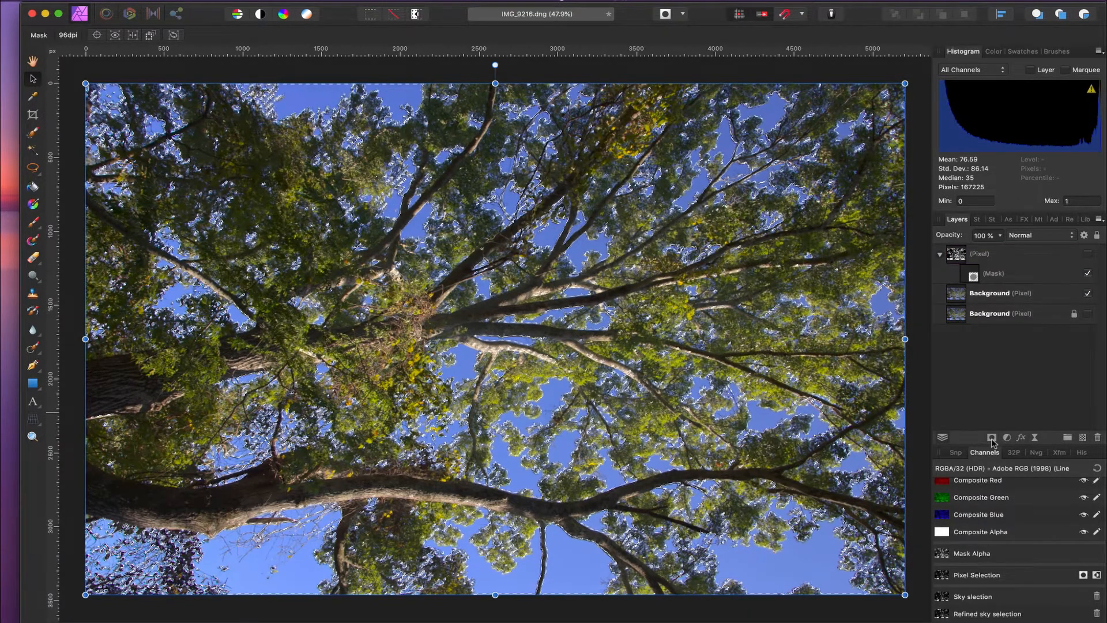
left_click(1088, 274)
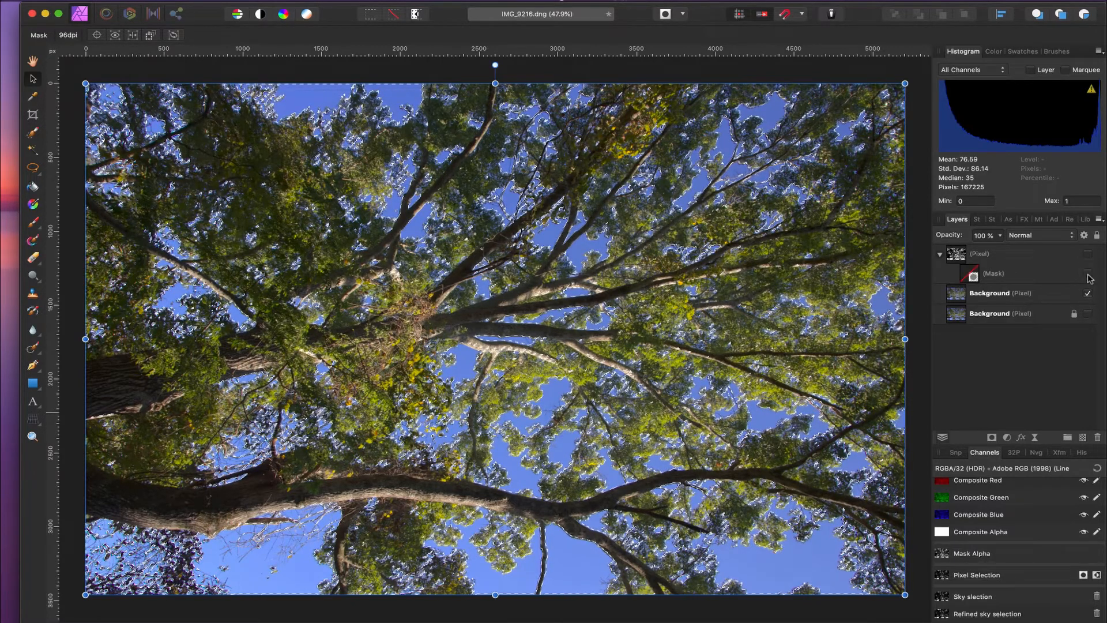
left_click(940, 253)
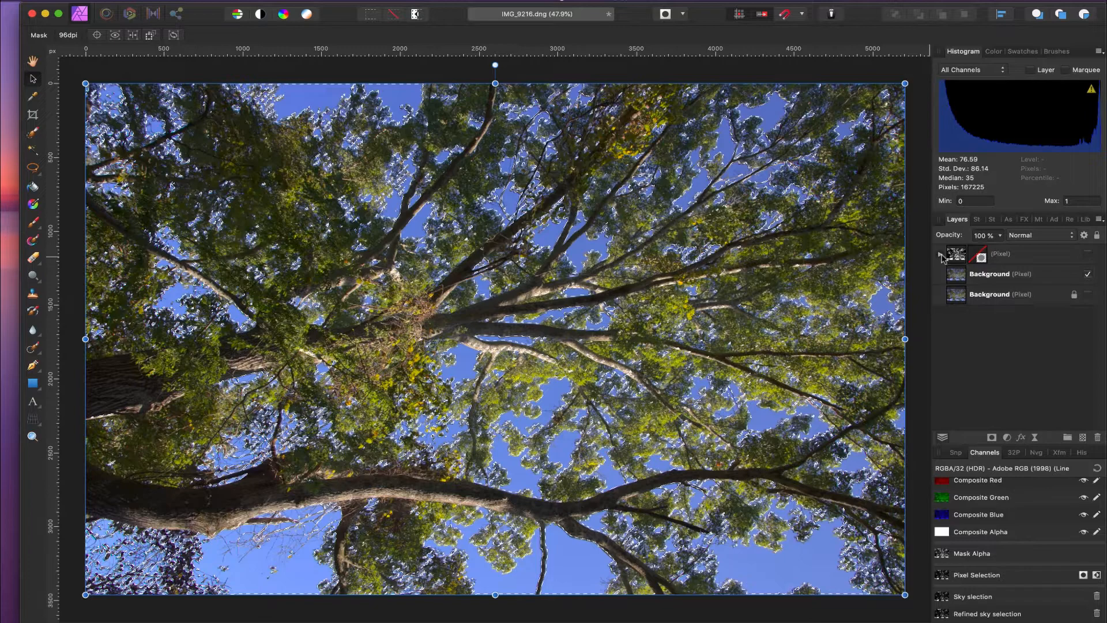
Try masking the unlocked Background layer with the sky selection and inverting the mask, and delete that mask.
left_click(990, 278)
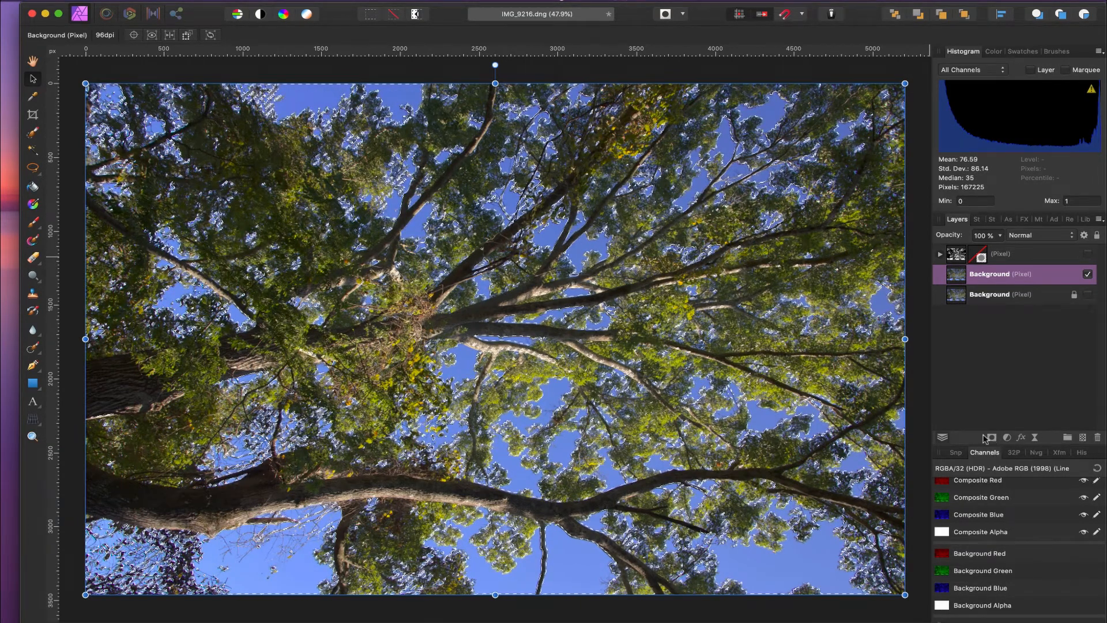
left_click(987, 438)
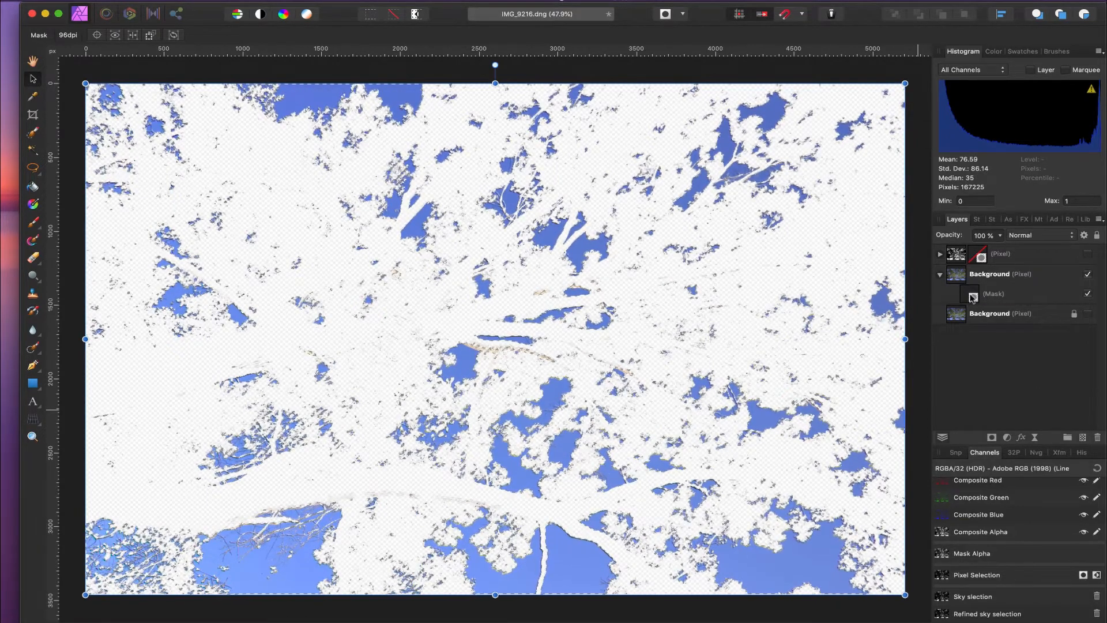
left_click(974, 297)
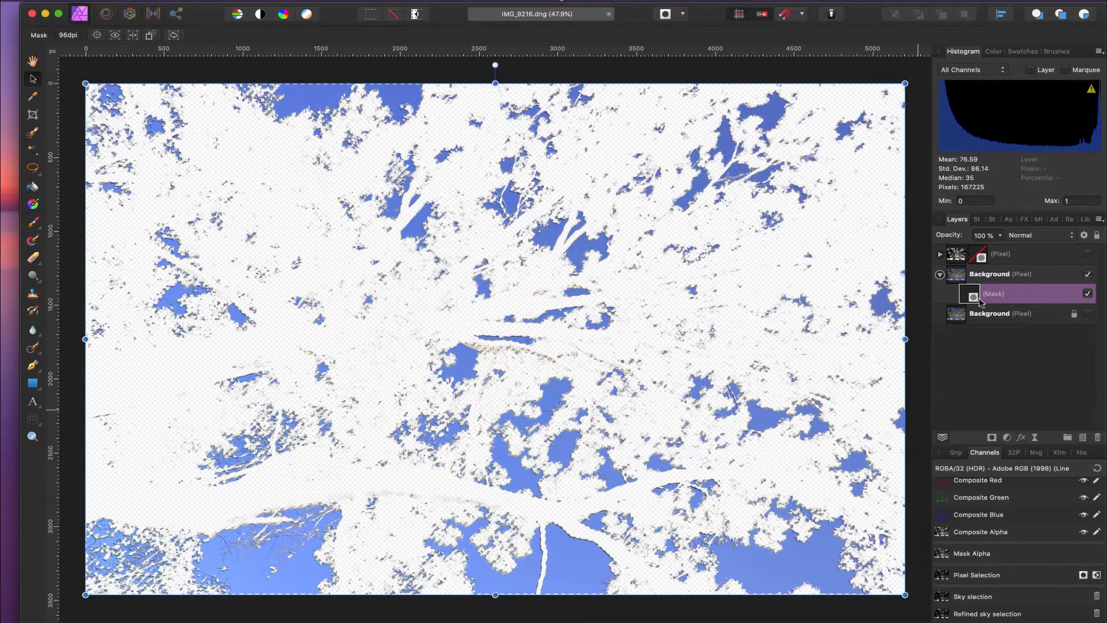
key("super+i")
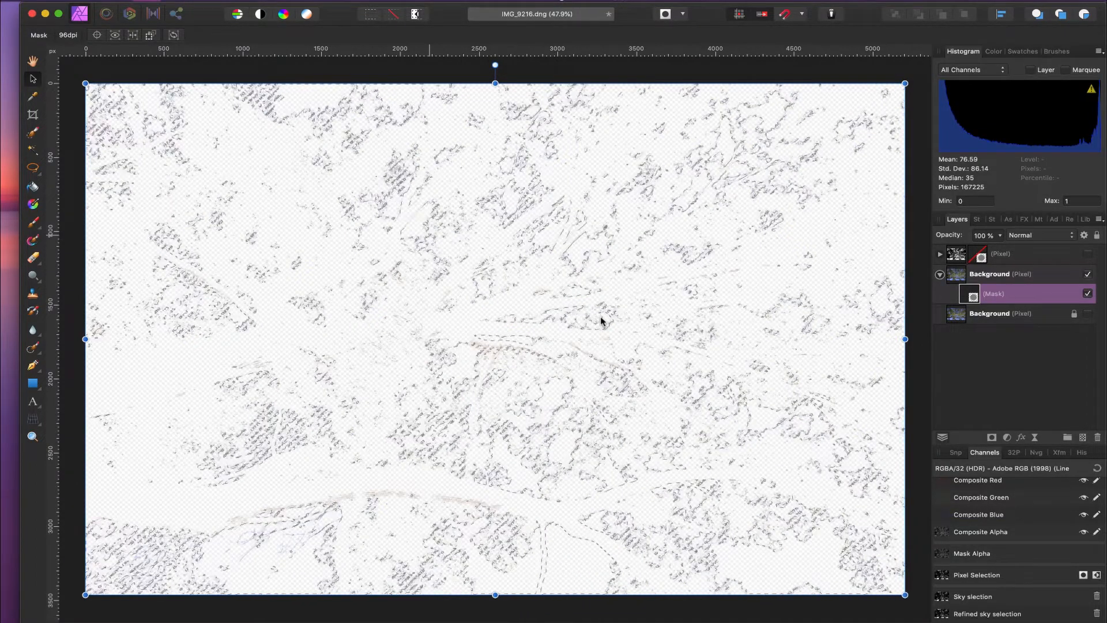
key("Delete")
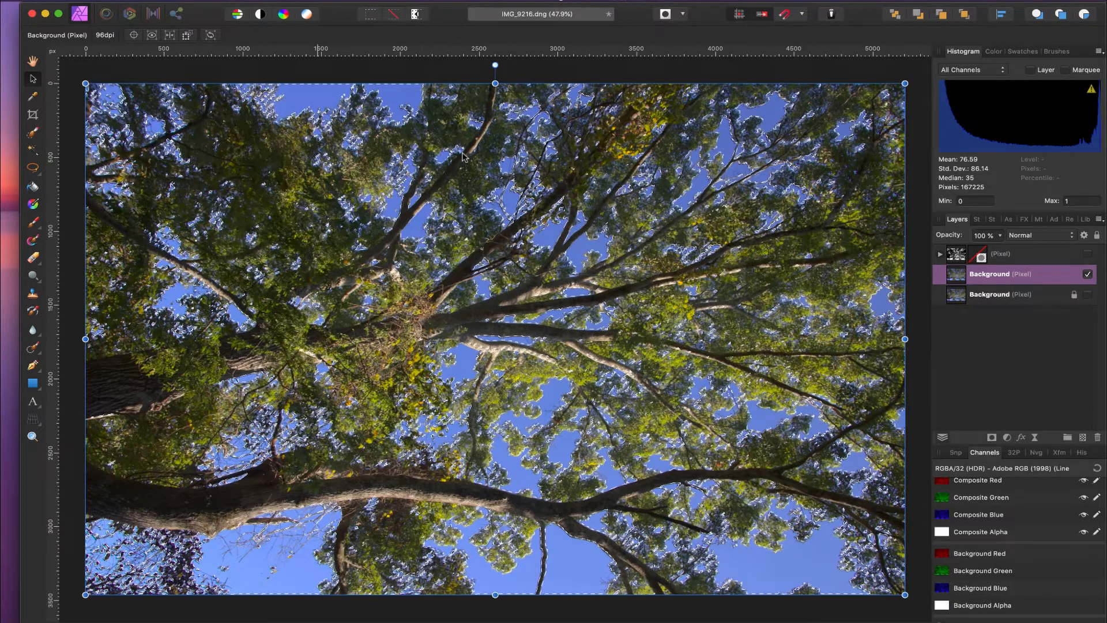
Invert the pixel selection, mask the sky out of the unlocked Background layer with it, and deselect.
left_click(297, 2)
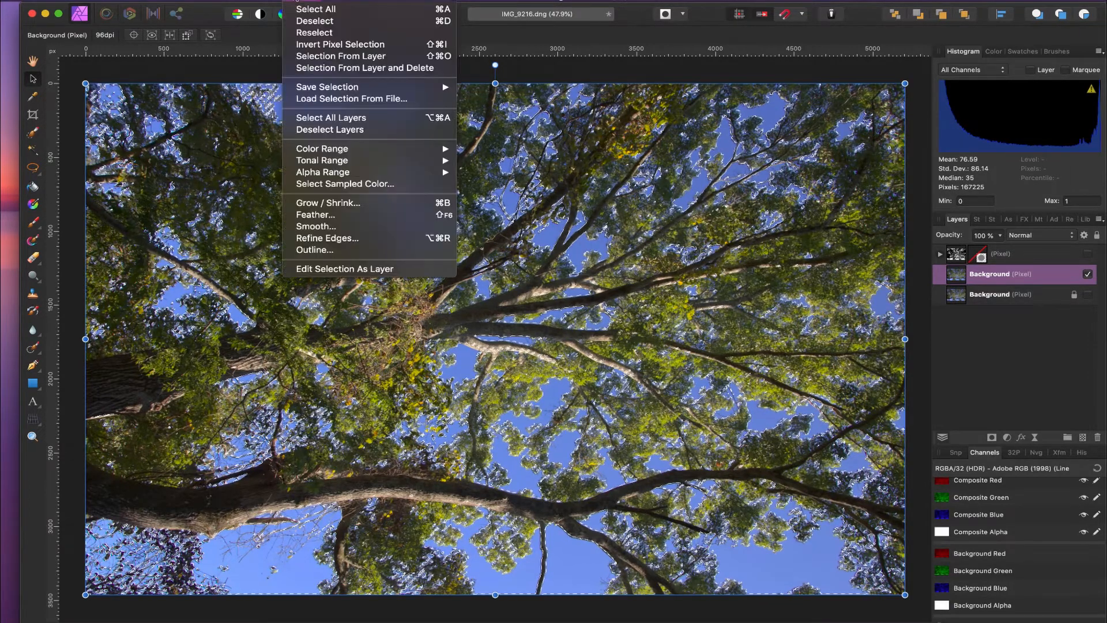
left_click(315, 45)
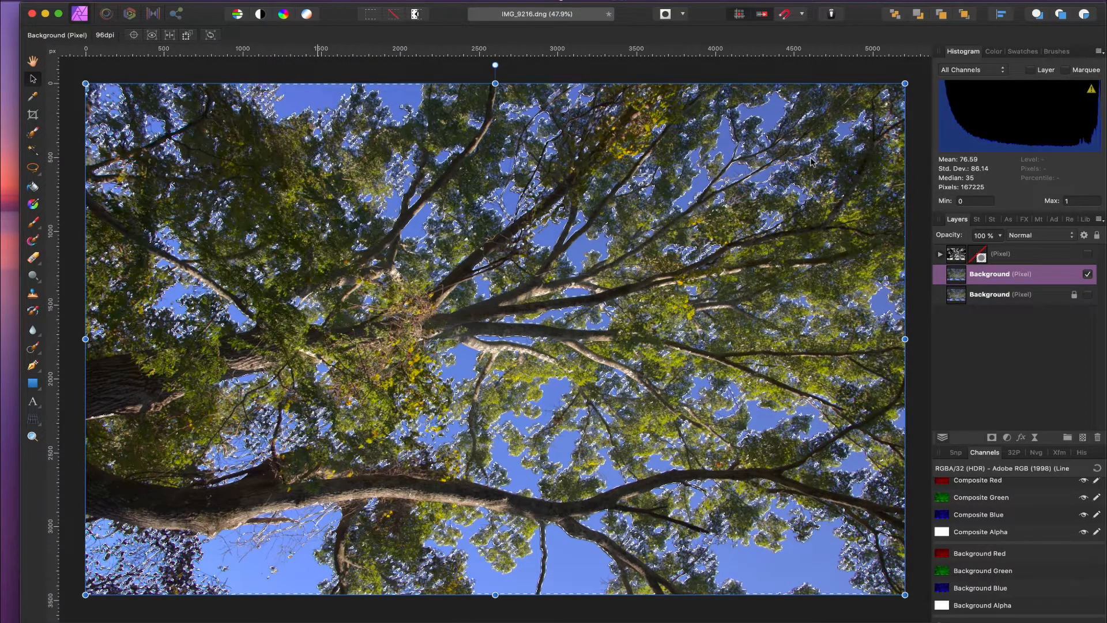
left_click(992, 438)
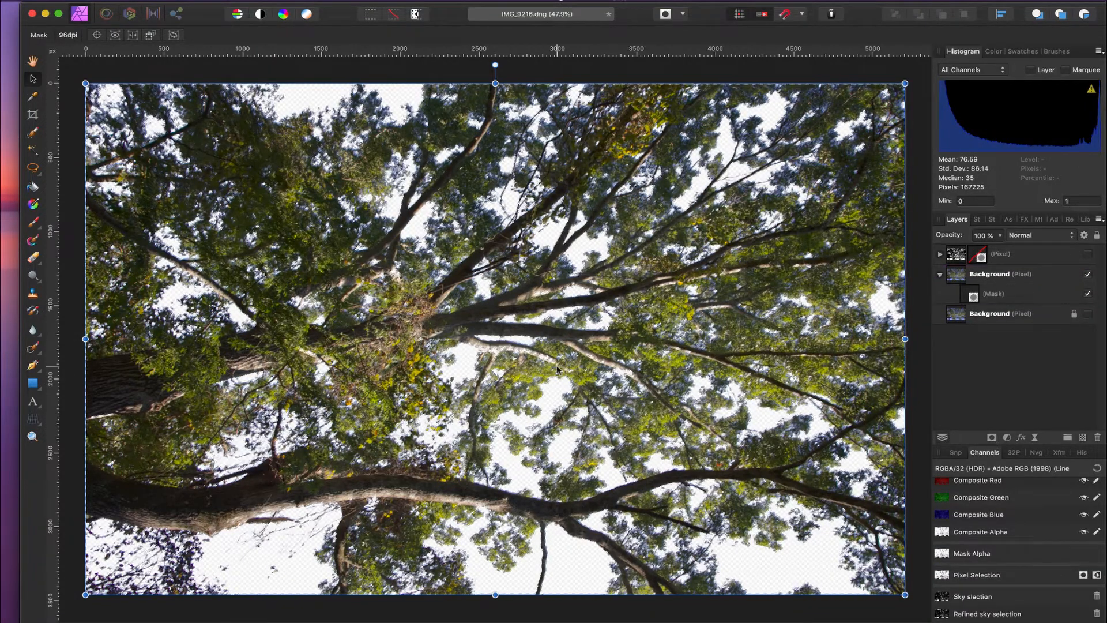
key("super+d")
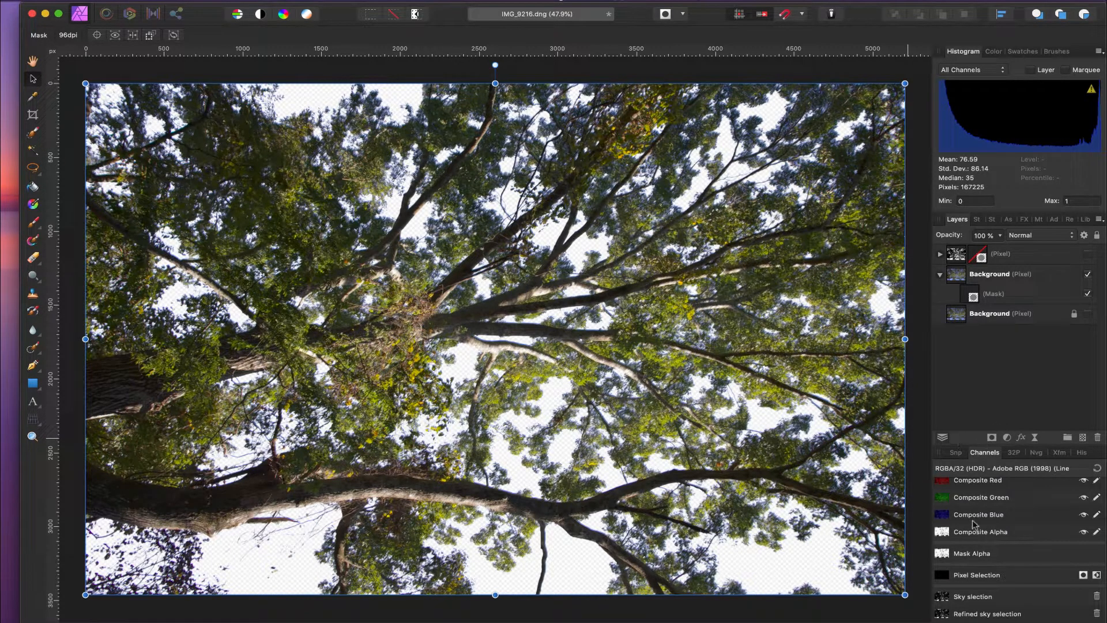
Place the white and blue cloud formation photo from the Unsplash "sky" stock results onto the canvas.
scroll(989, 524, "down", 1)
left_click(992, 220)
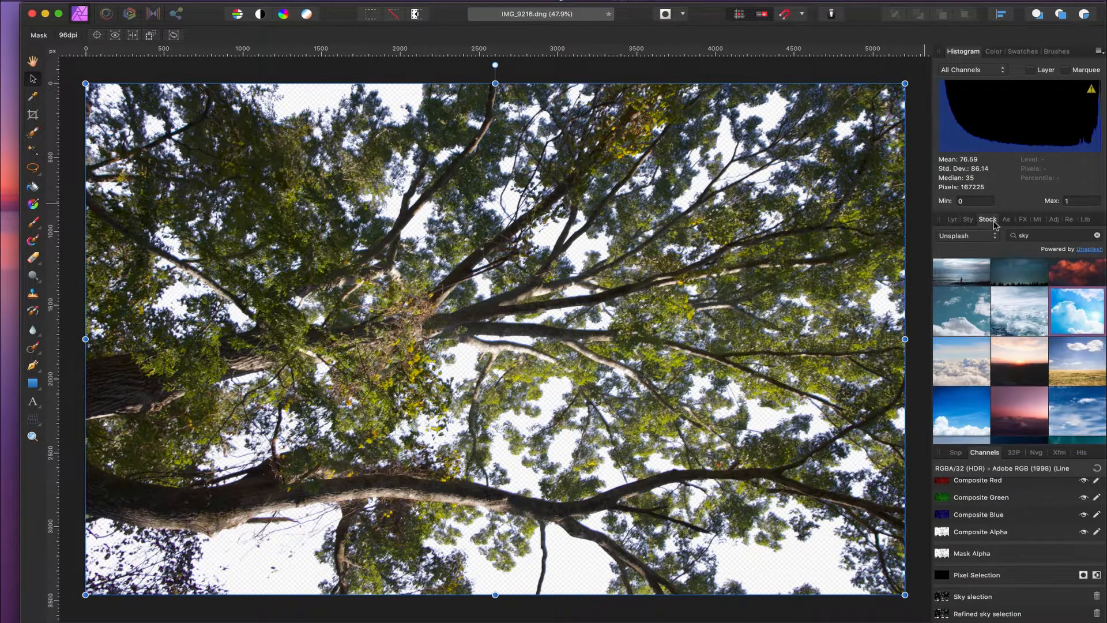
scroll(1003, 360, "up", 3)
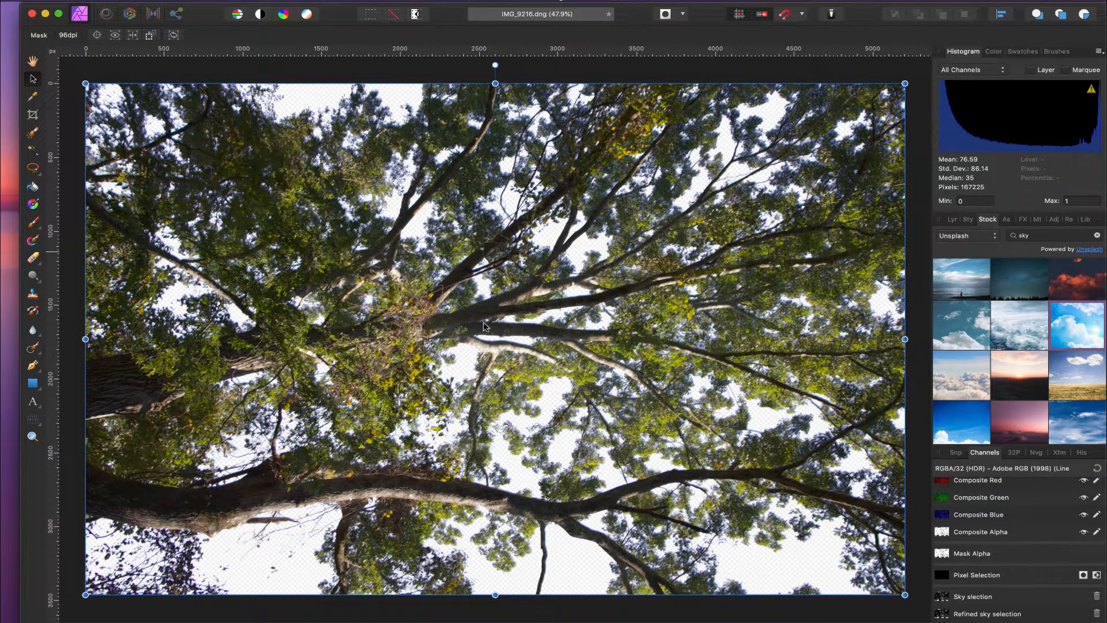
left_click_drag(483, 326, 407, 321)
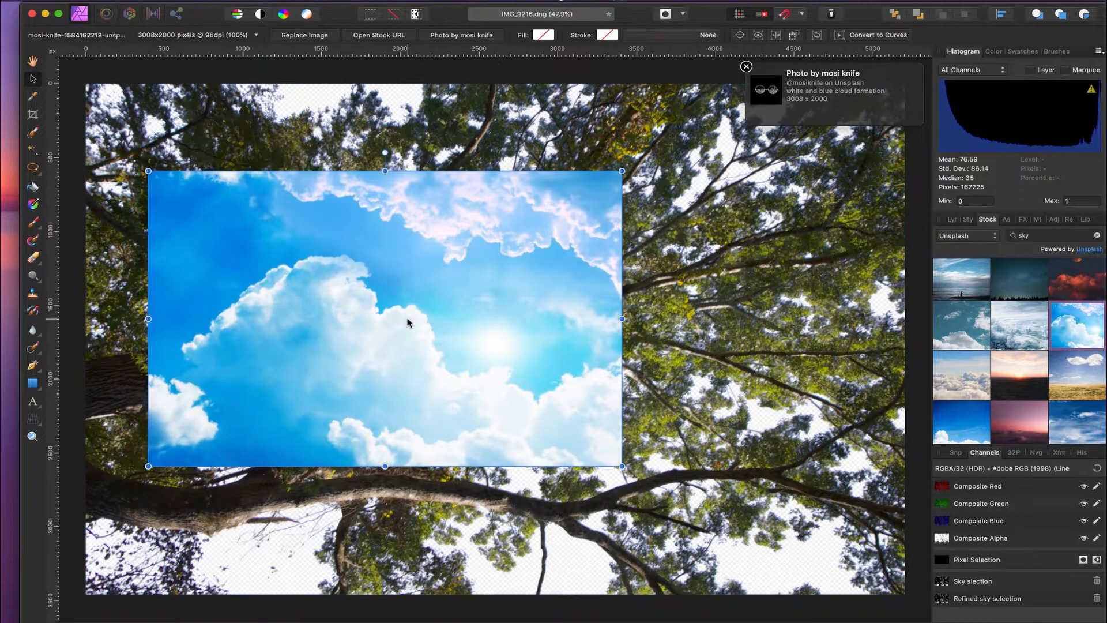
Move the sky photo layer below the masked Background layer and dismiss the photo credit notice.
left_click(955, 222)
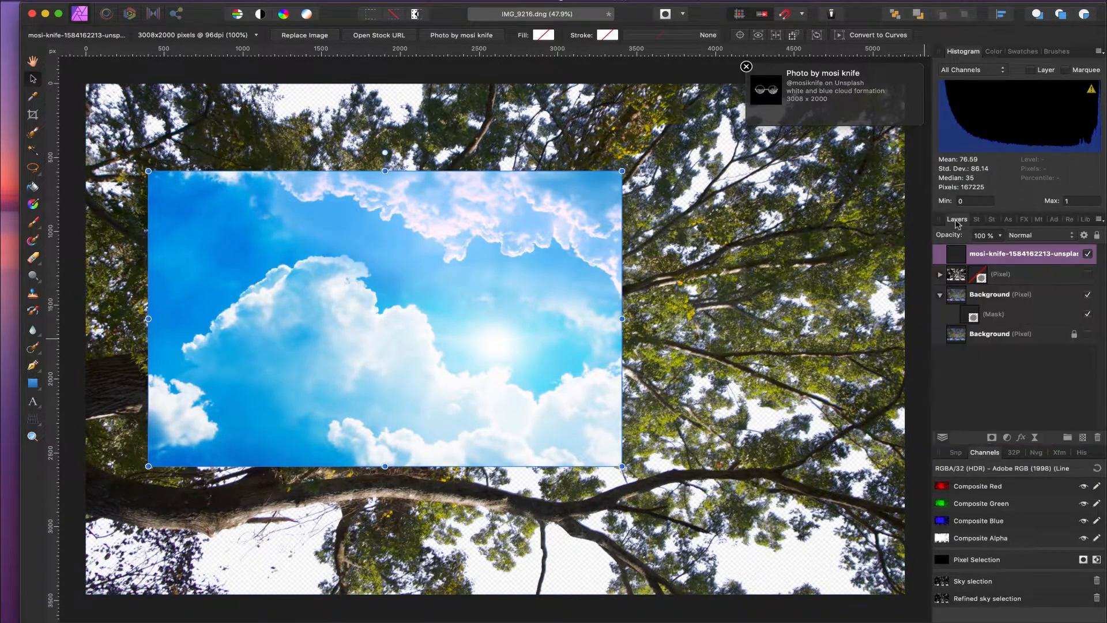
left_click_drag(961, 259, 960, 329)
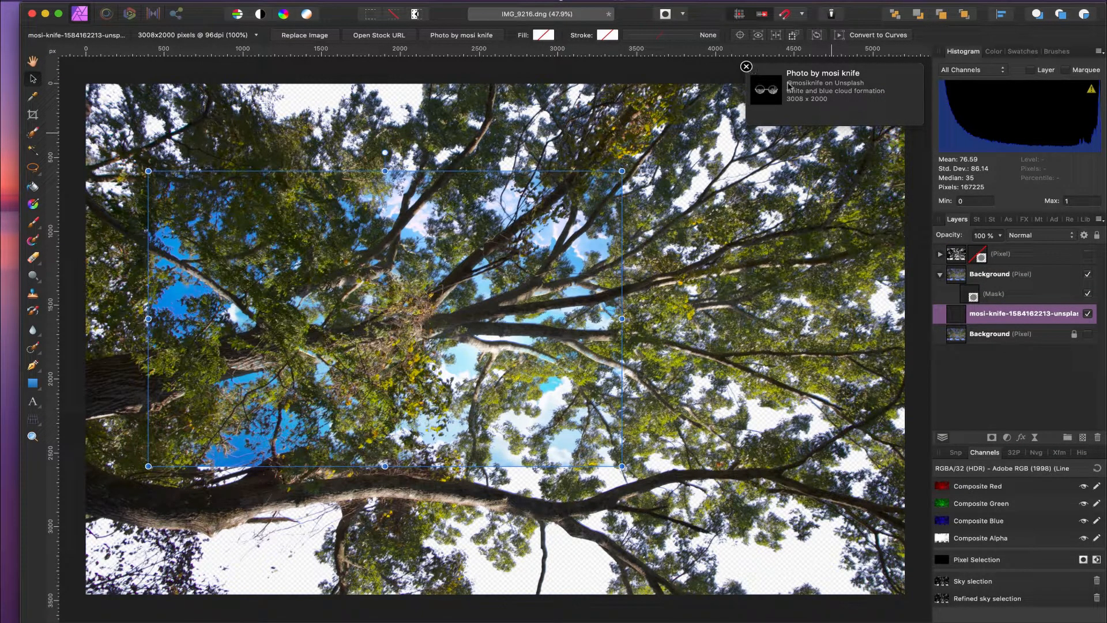
left_click(747, 67)
Enlarge the sky photo to about 223% and position it to cover the whole canvas behind the trees.
left_click_drag(622, 171, 984, 143)
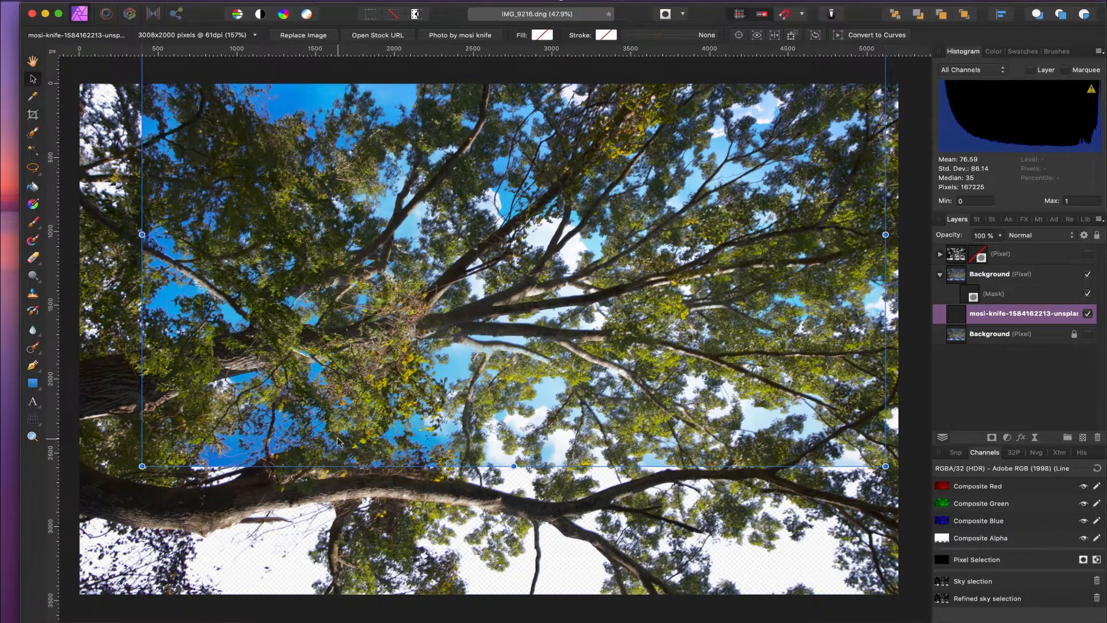
key("super+minus")
key("super+minus")
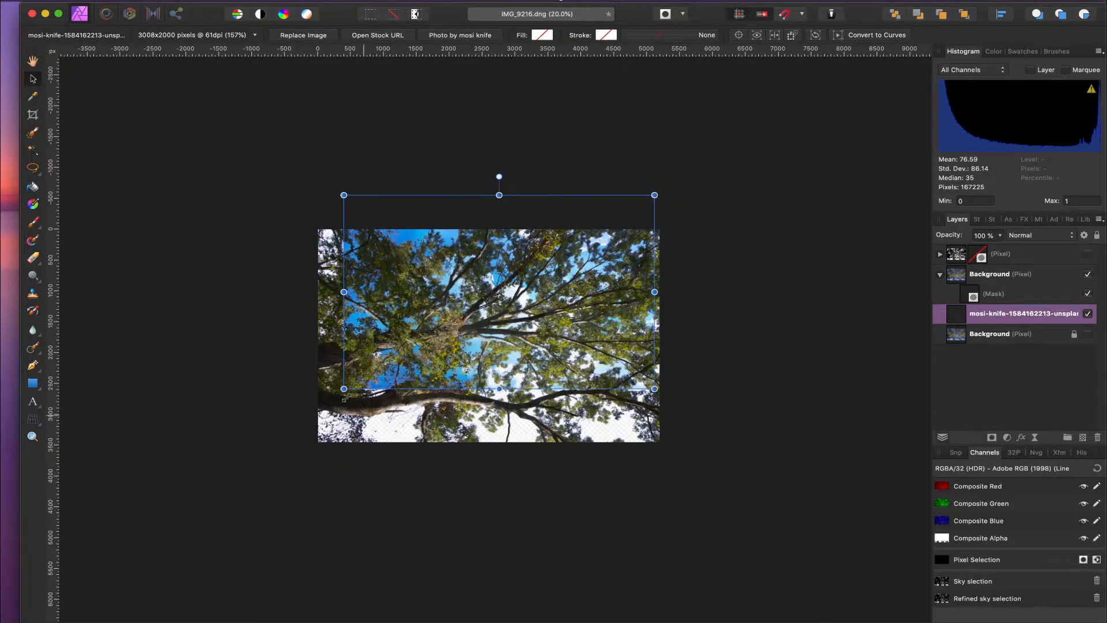
left_click_drag(339, 398, 271, 536)
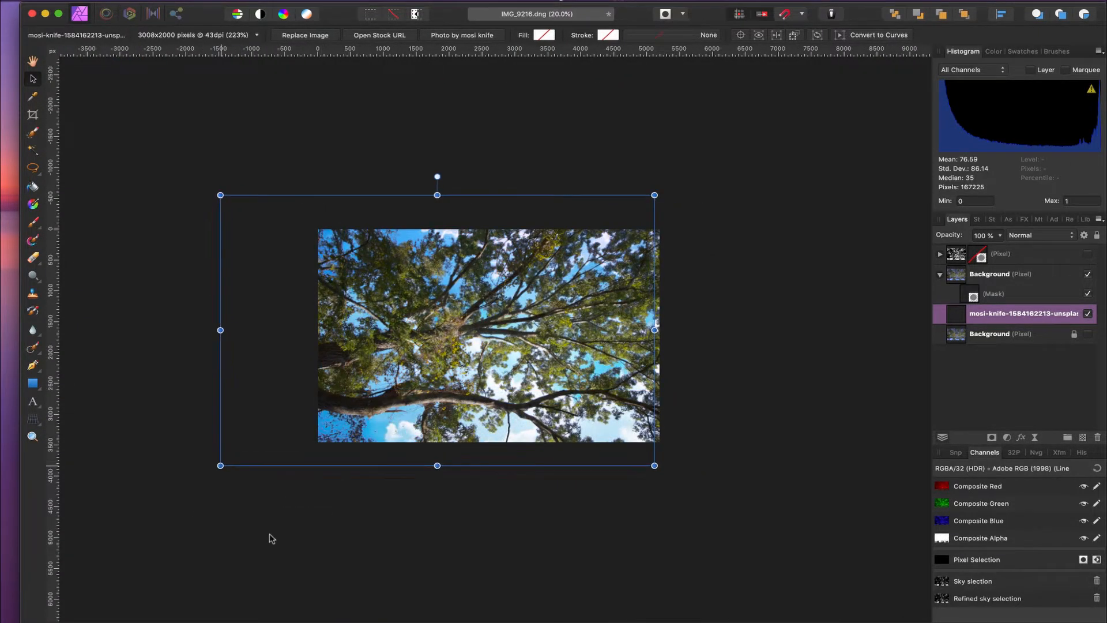
left_click_drag(495, 391, 523, 394)
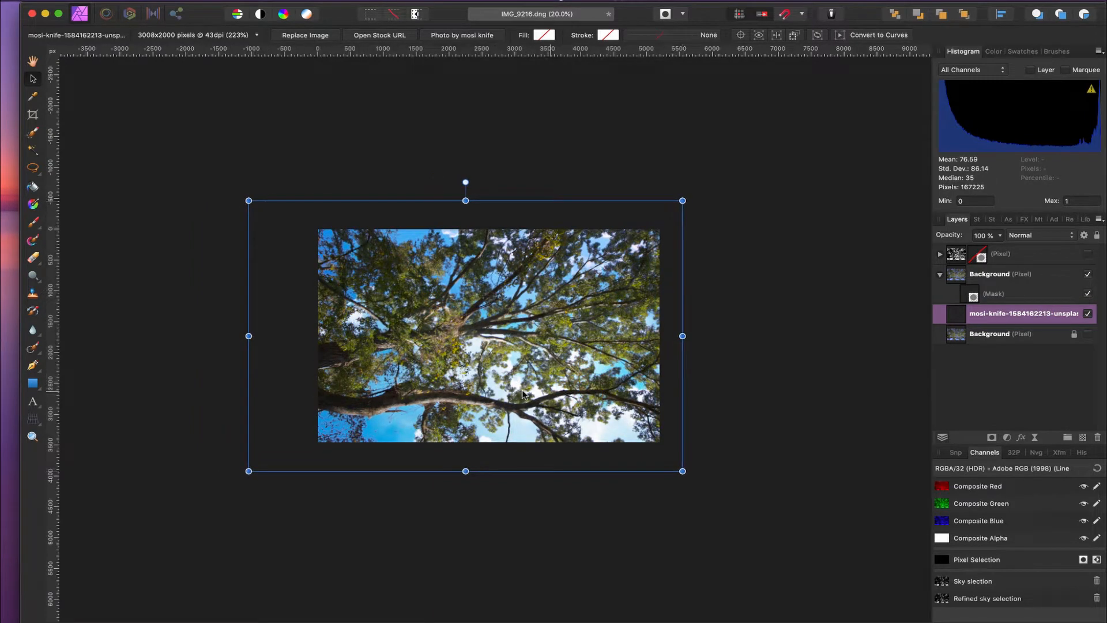
left_click(778, 325)
key("super+0")
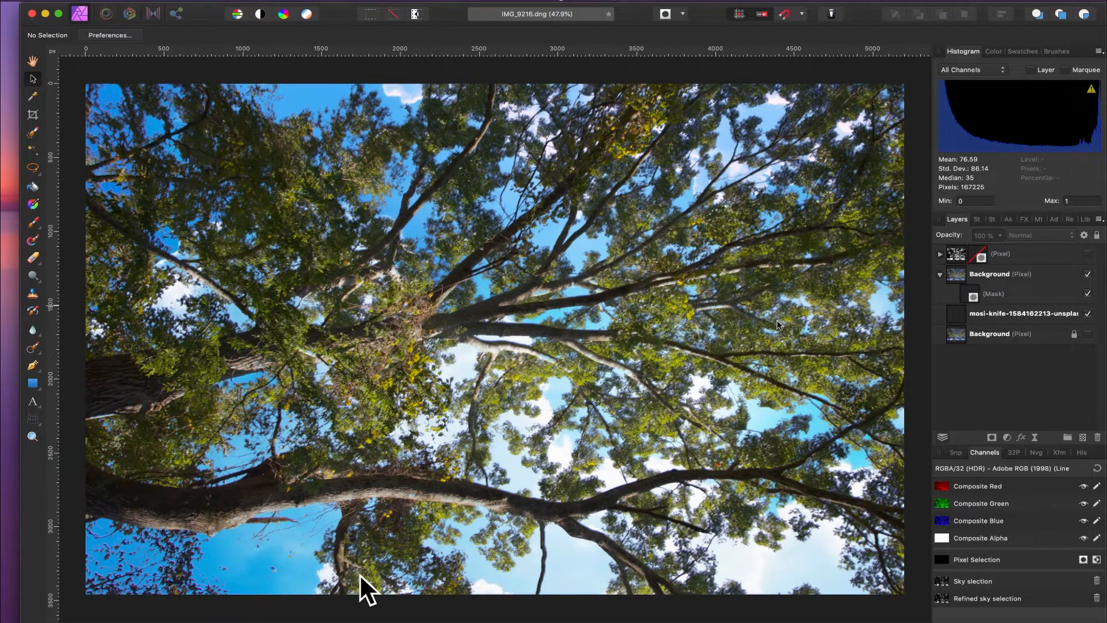
Examine the branch edges against the new sky at 100%, and realign the masked Background layer with the canvas.
scroll(463, 264, "up", 1)
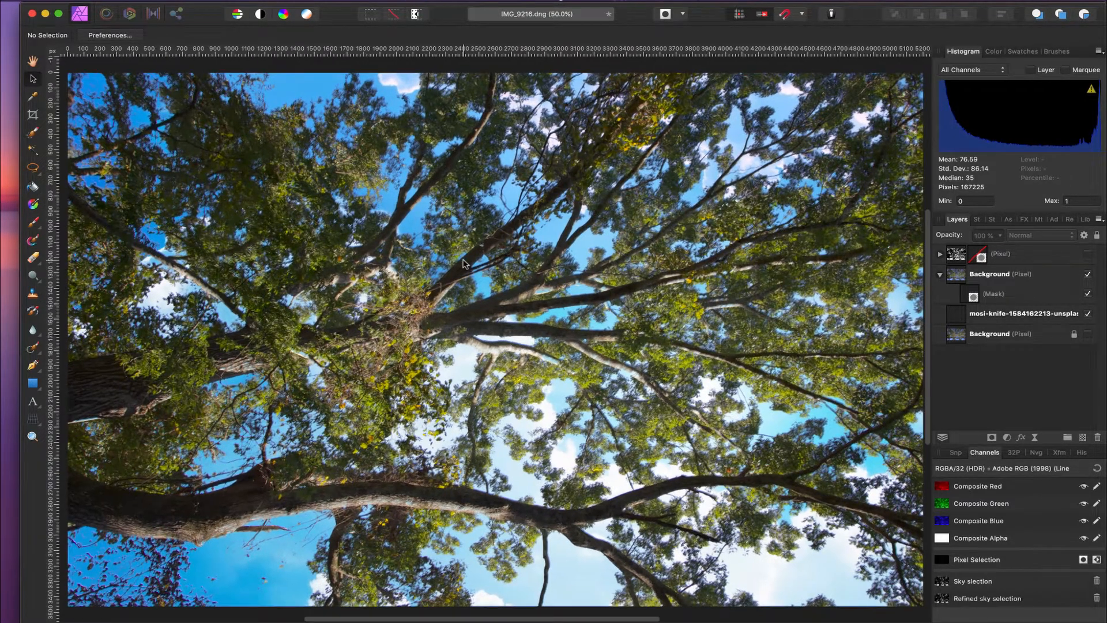
scroll(464, 263, "up", 2)
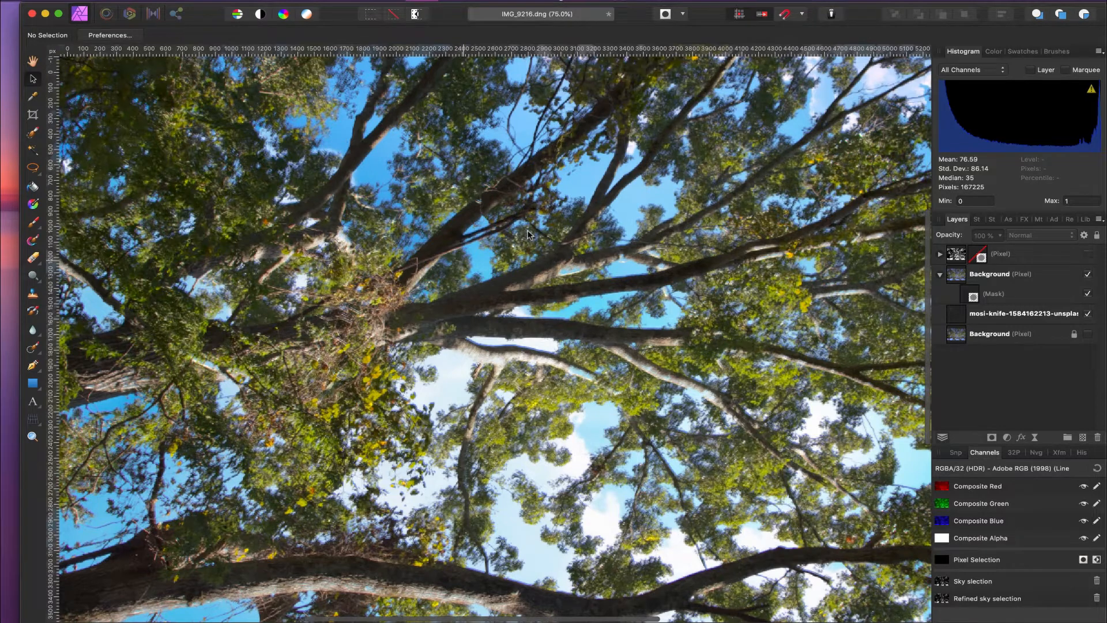
scroll(528, 233, "up", 1)
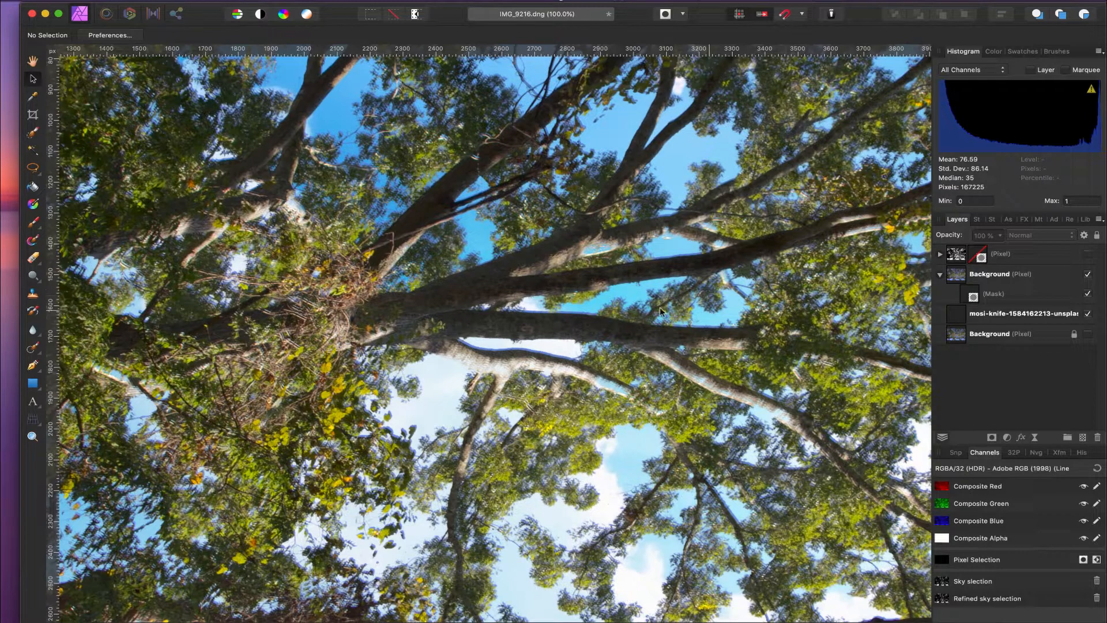
left_click_drag(711, 315, 598, 310)
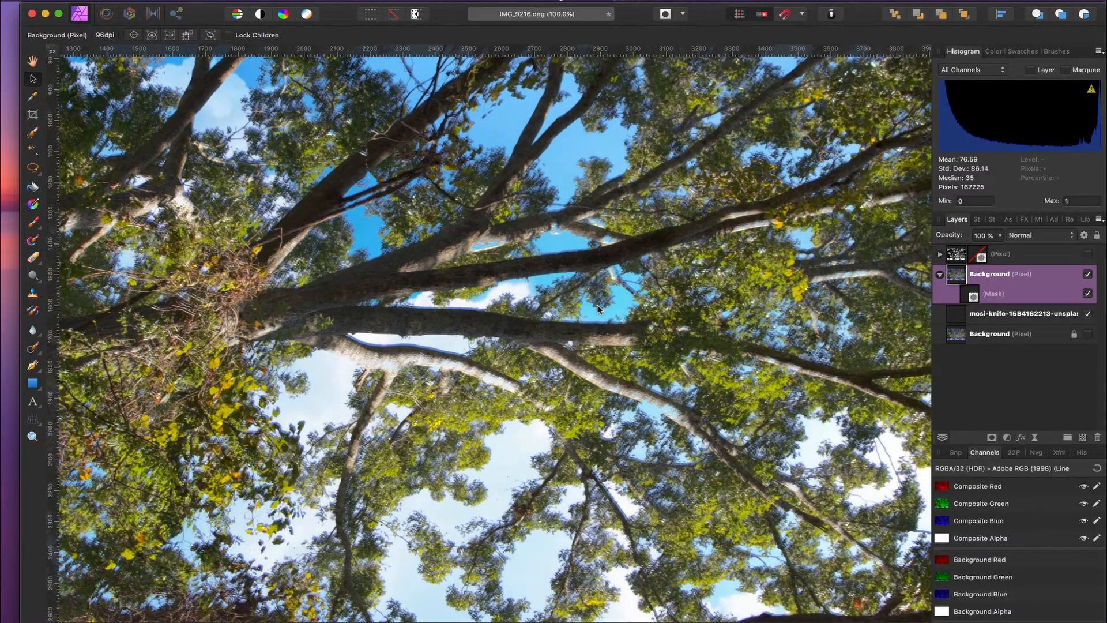
key("super+0")
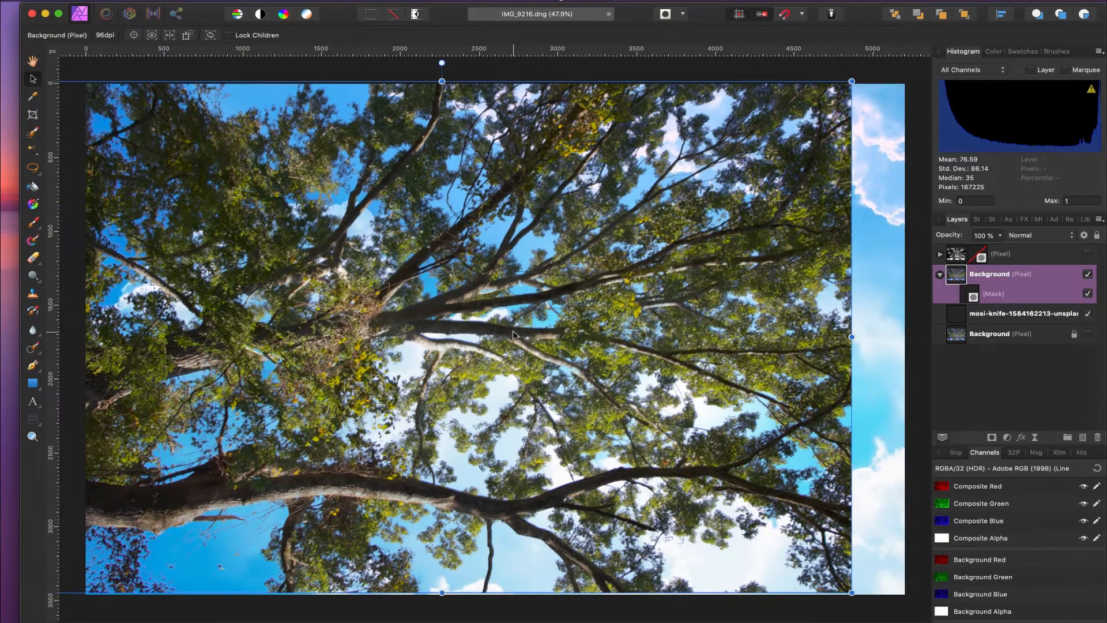
left_click_drag(514, 330, 565, 337)
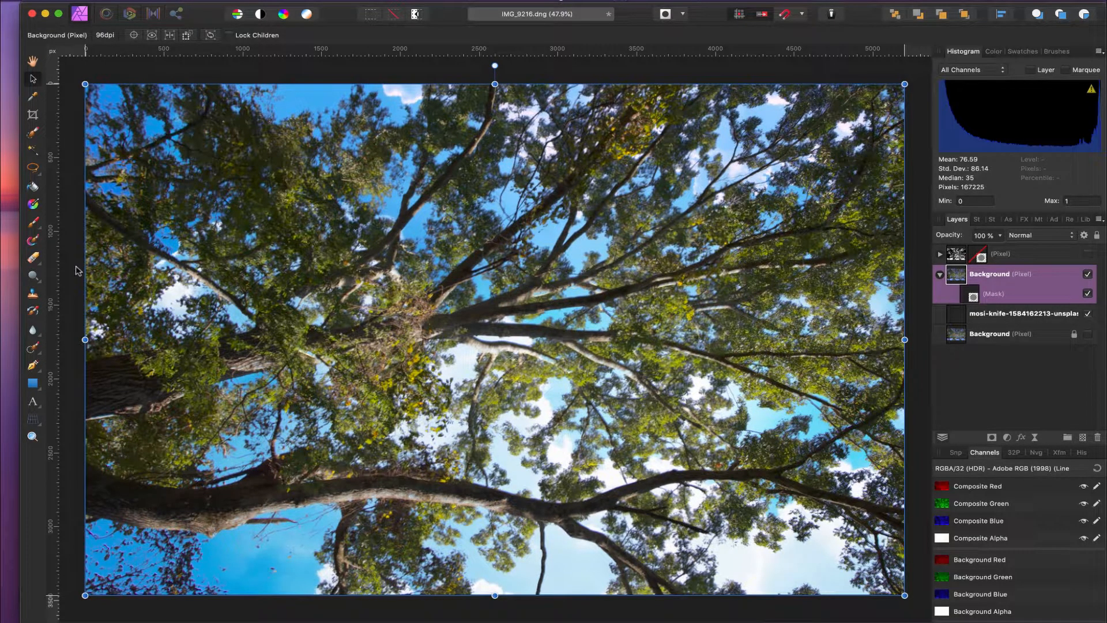
Deselect all layers and collapse the masked Background layer in the layer stack.
key("super+minus")
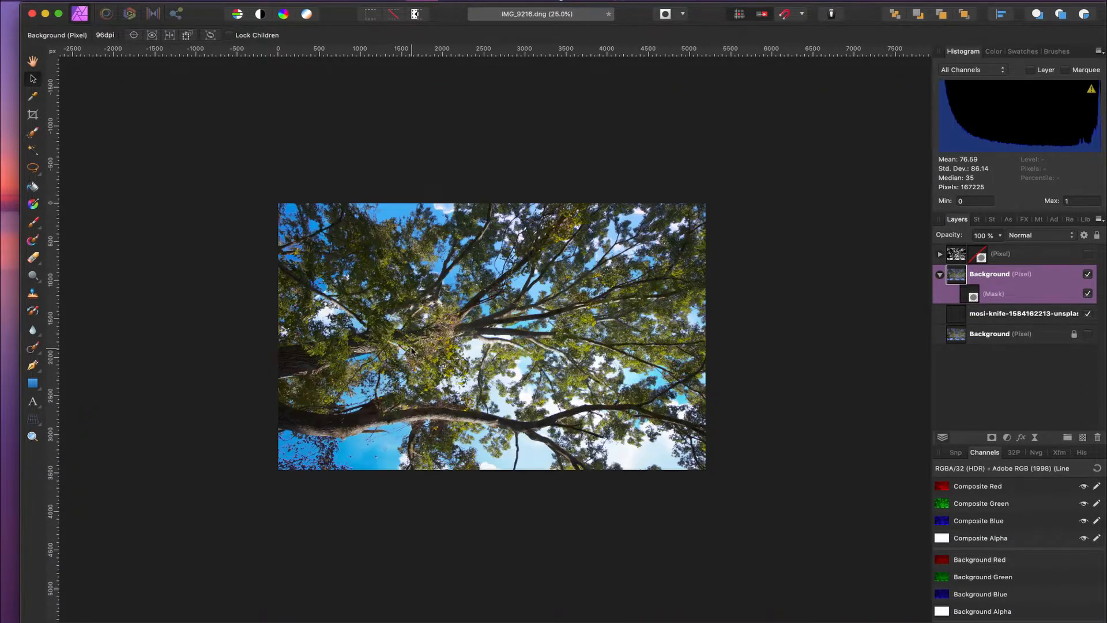
left_click(823, 346)
left_click_drag(918, 315, 926, 286)
left_click(939, 276)
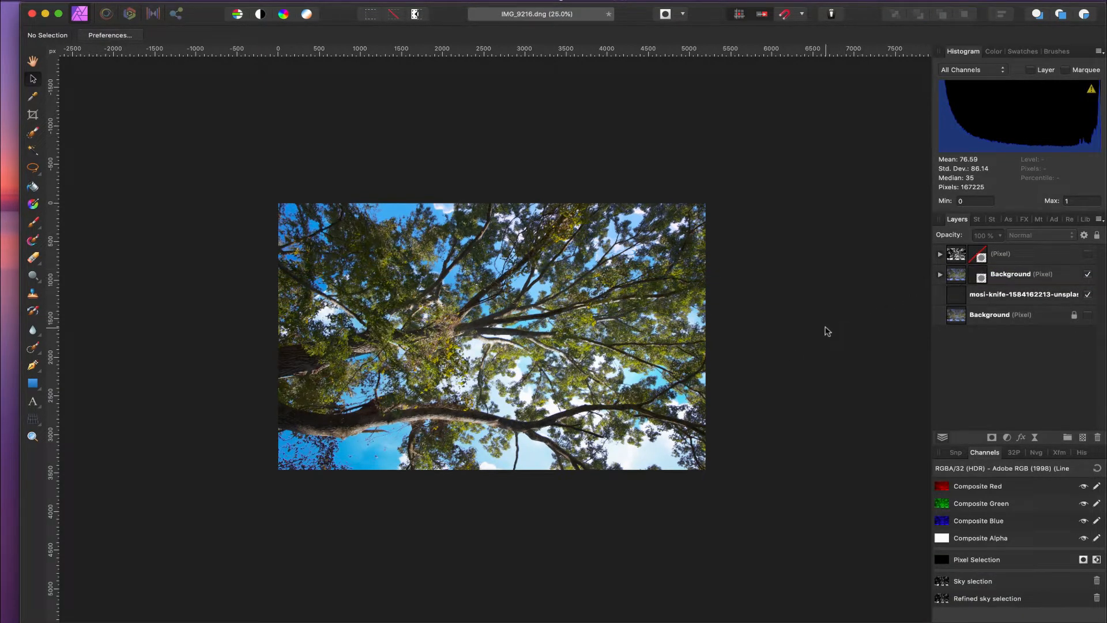
Delete the hidden grayscale pixel layer and select the sky photo layer.
left_click(1026, 258)
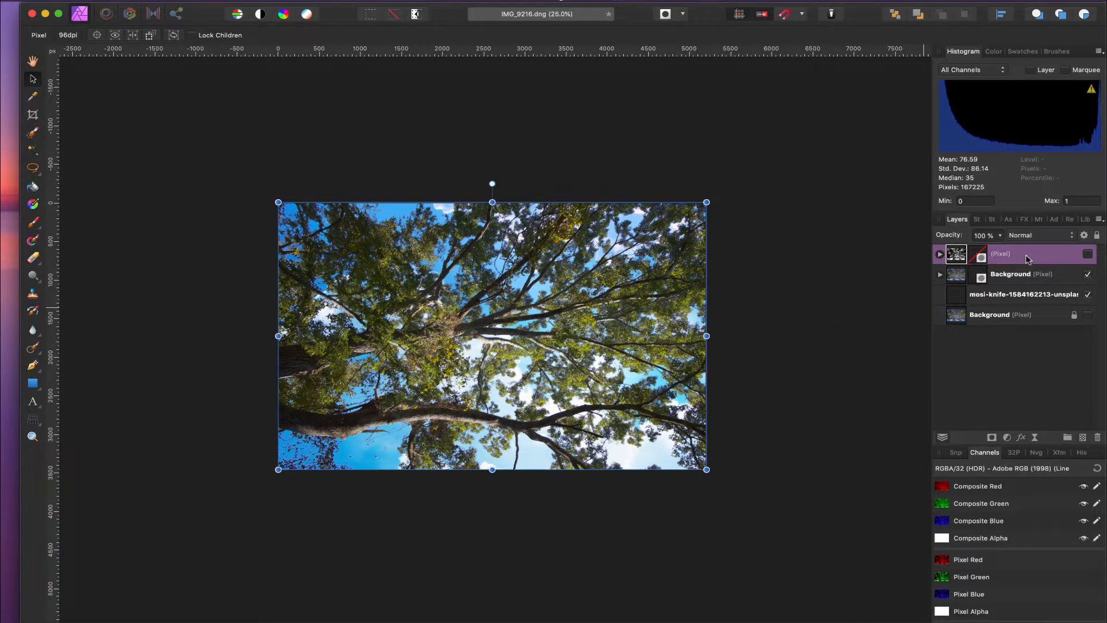
key("Delete")
left_click(996, 276)
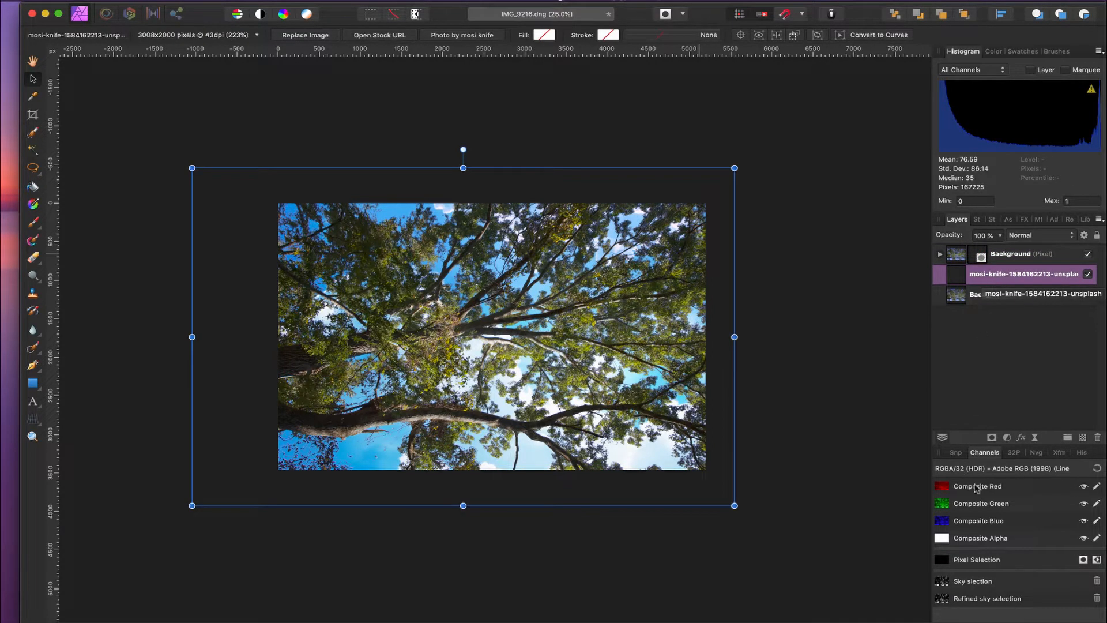
Add a Curves adjustment above the sky photo, lowering the highlights and raising the shadows to soften the sky's contrast.
left_click(1008, 438)
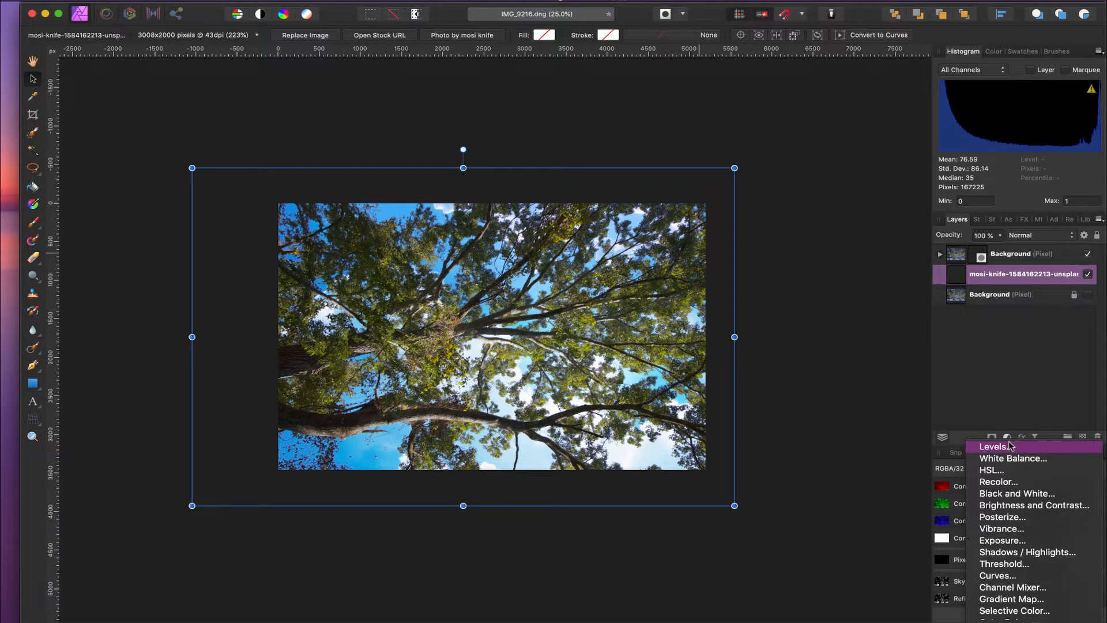
left_click(1001, 575)
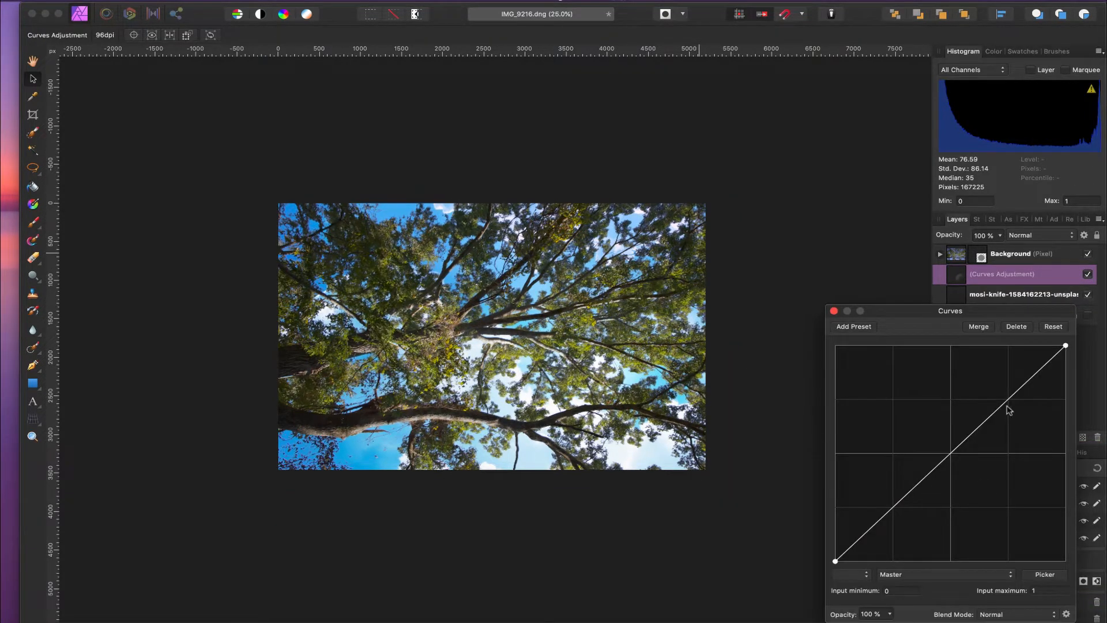
left_click_drag(1007, 407, 1012, 412)
left_click_drag(922, 502, 898, 481)
left_click_drag(894, 312, 659, 372)
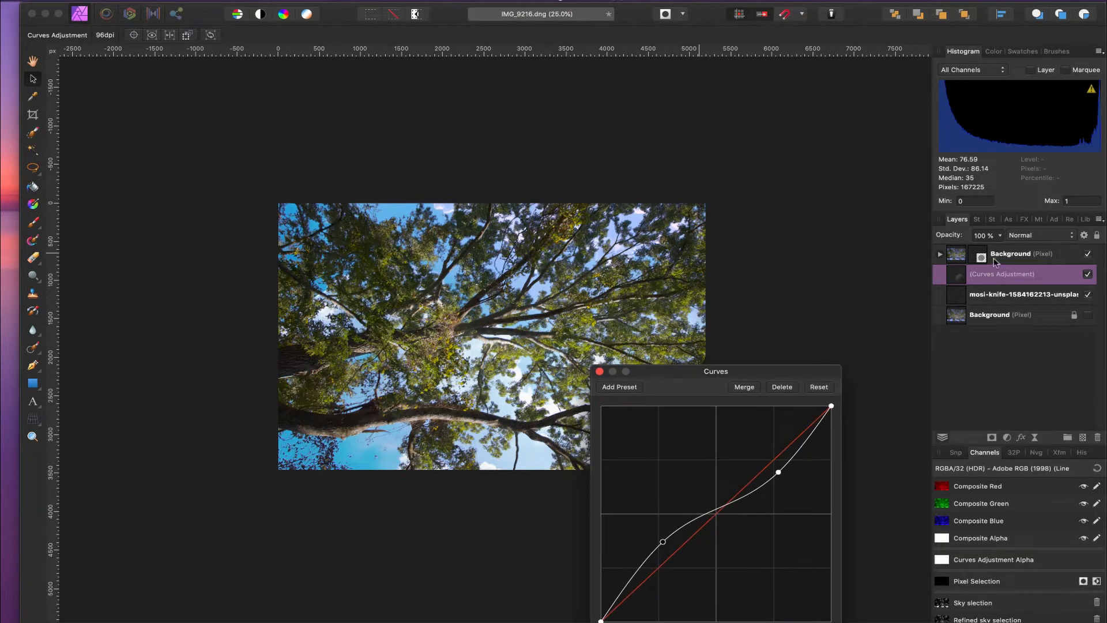
Nest the Curves adjustment inside the sky photo layer, then expand that layer and select the adjustment.
left_click_drag(990, 275, 993, 297)
left_click(997, 295)
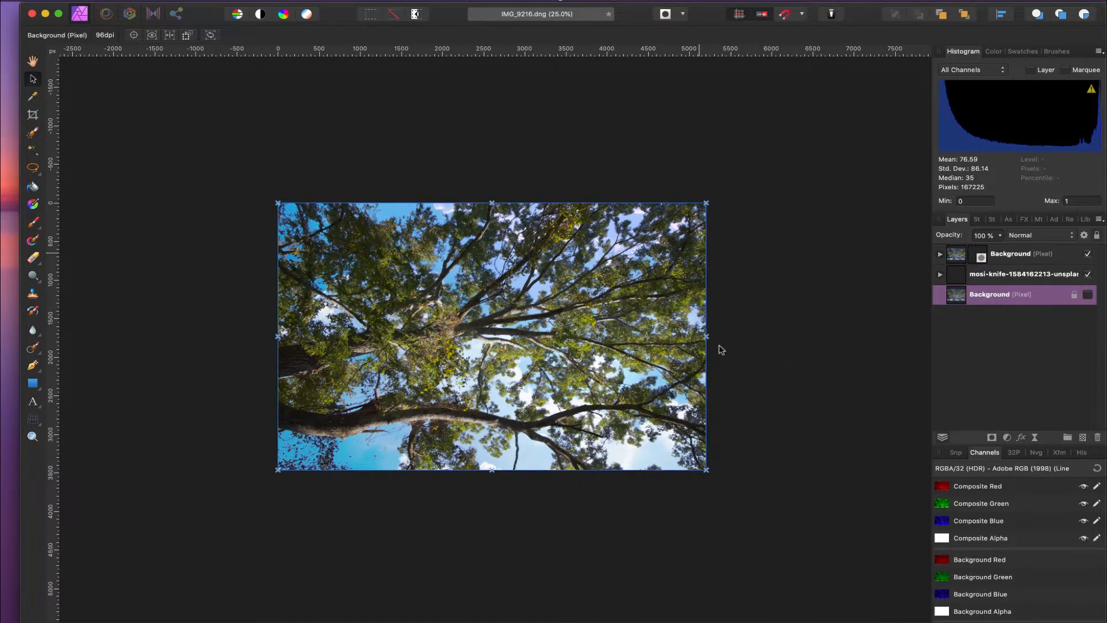
left_click(940, 275)
left_click(969, 296)
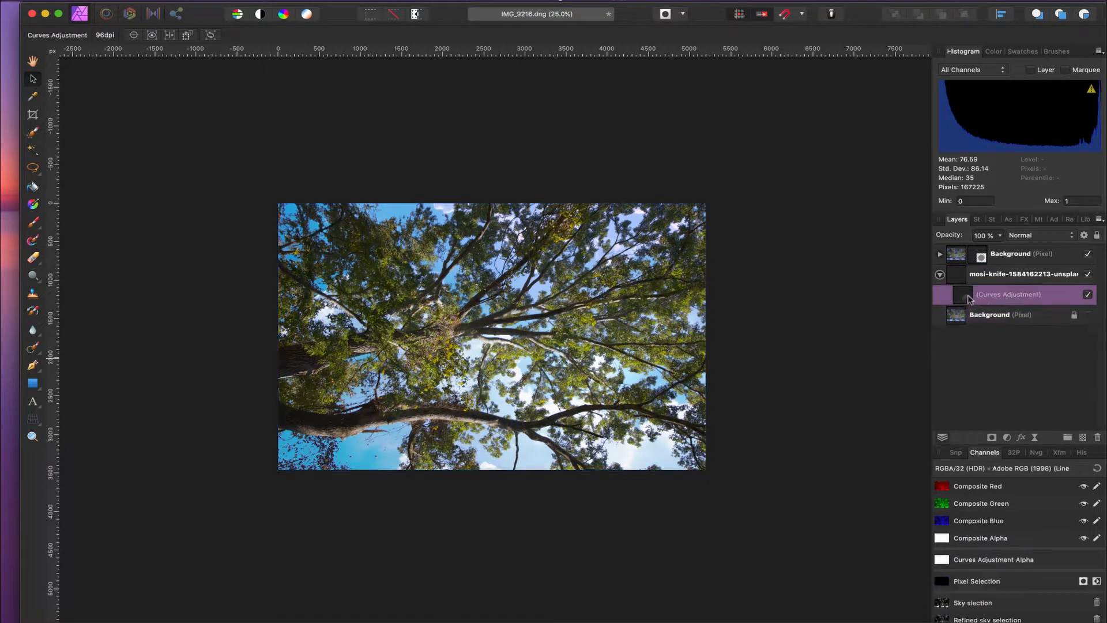
Raise both the highlight and shadow points of the nested Curves adjustment slightly, and collapse the sky photo layer.
double_click(969, 295)
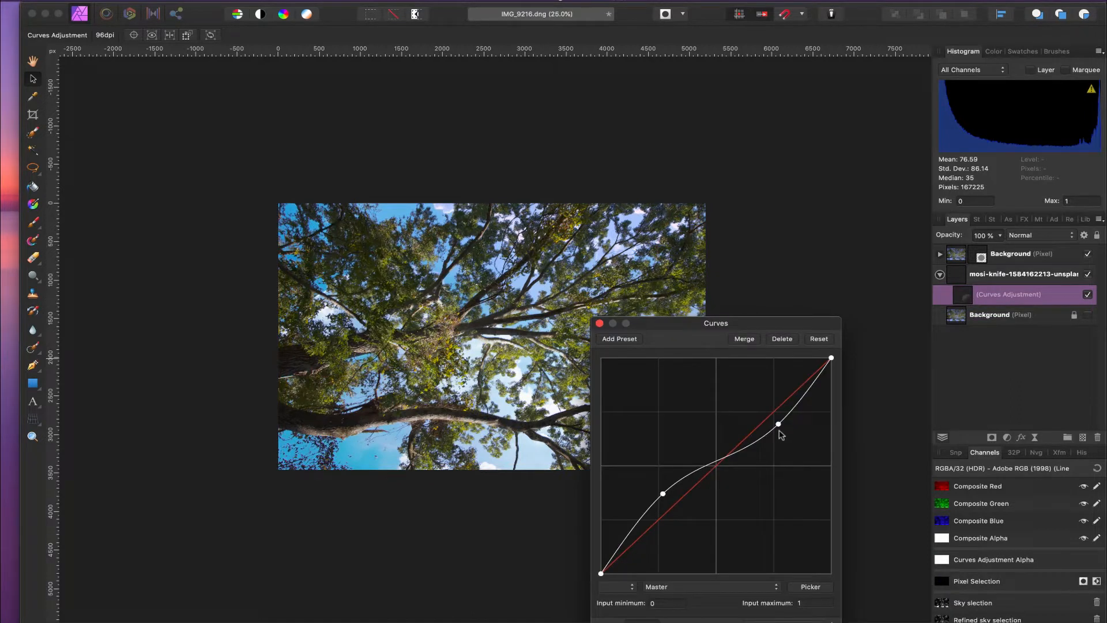
left_click_drag(779, 427, 777, 419)
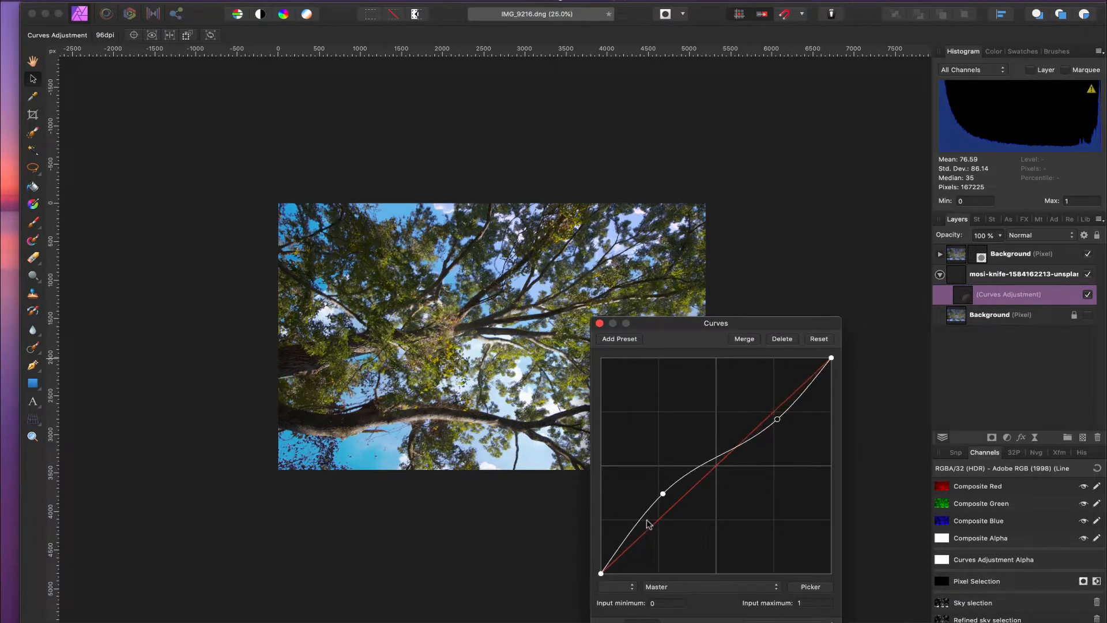
left_click_drag(662, 496, 659, 486)
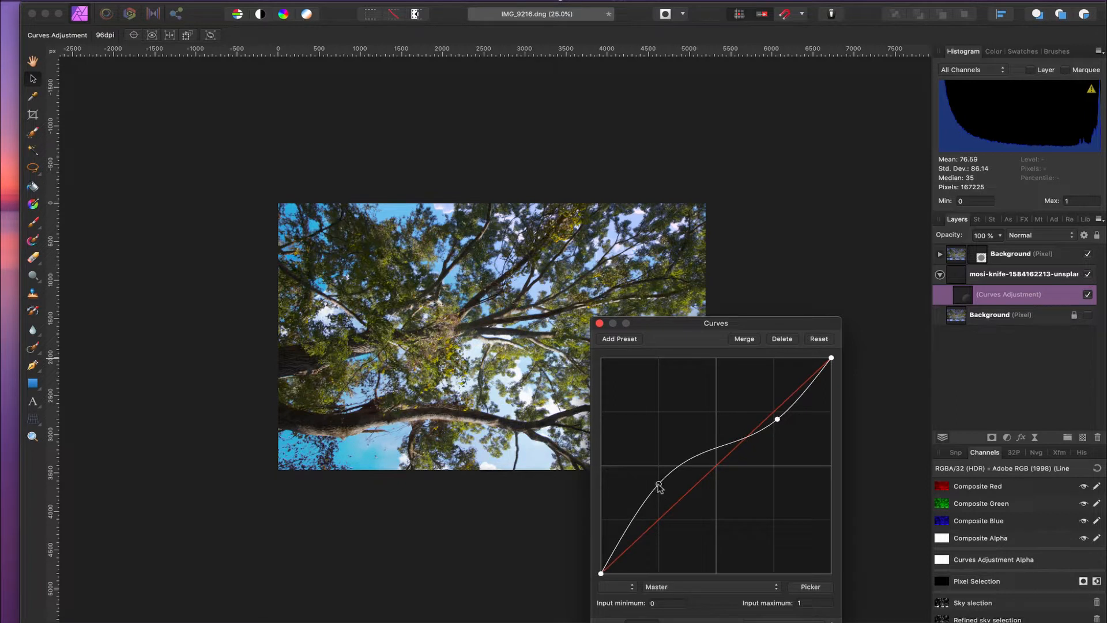
left_click(599, 324)
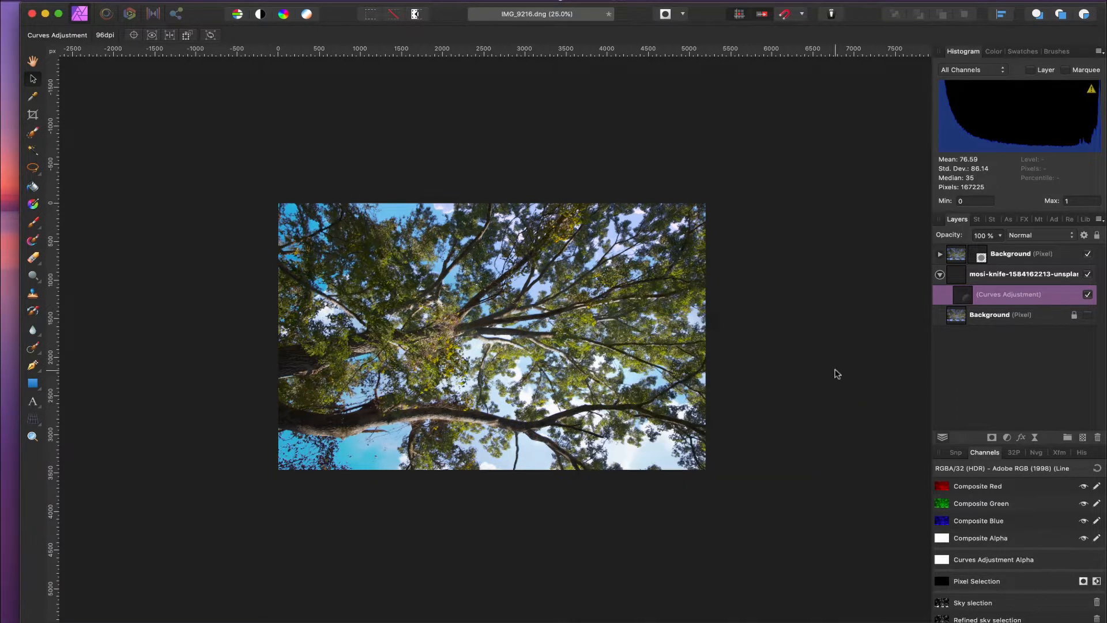
left_click(940, 274)
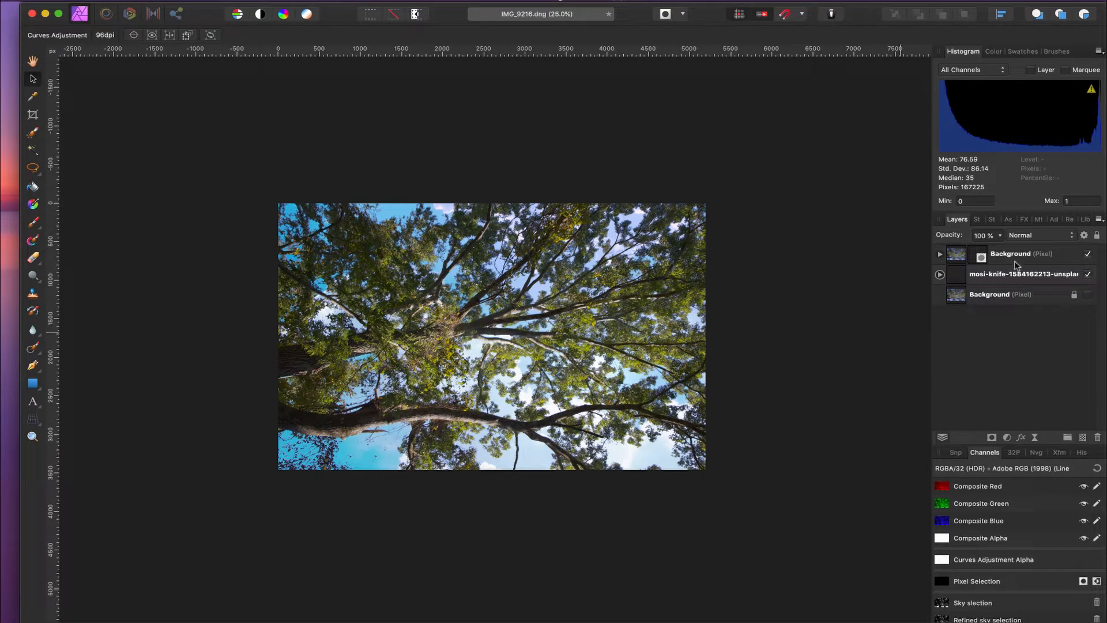
Load the "Refined sky selection" channel as the pixel selection with the masked Background layer active.
left_click(956, 258)
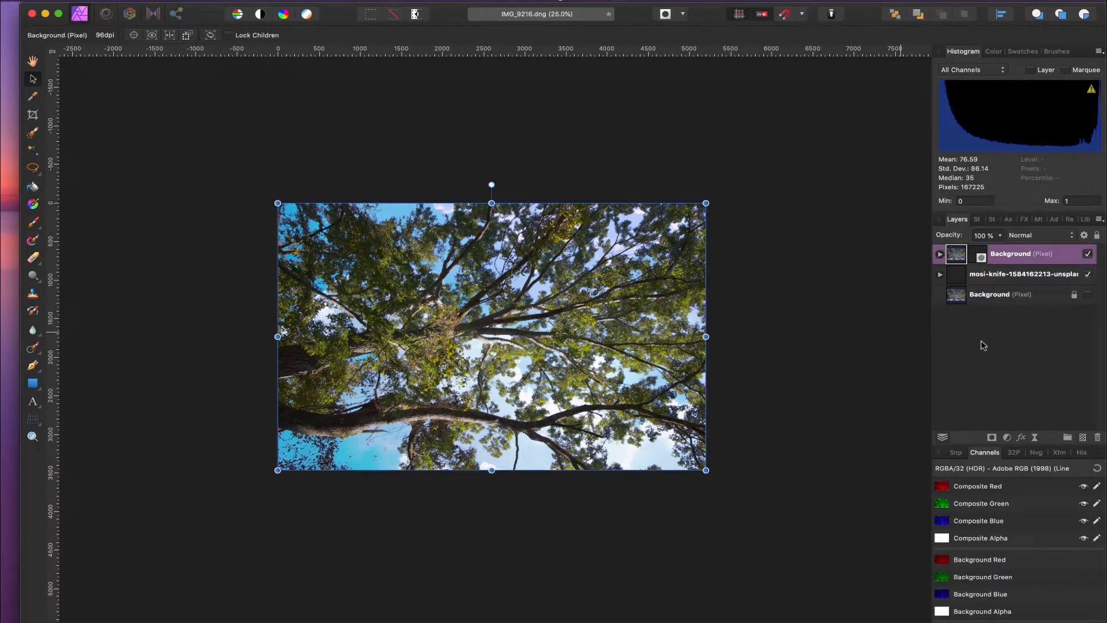
scroll(998, 536, "down", 2)
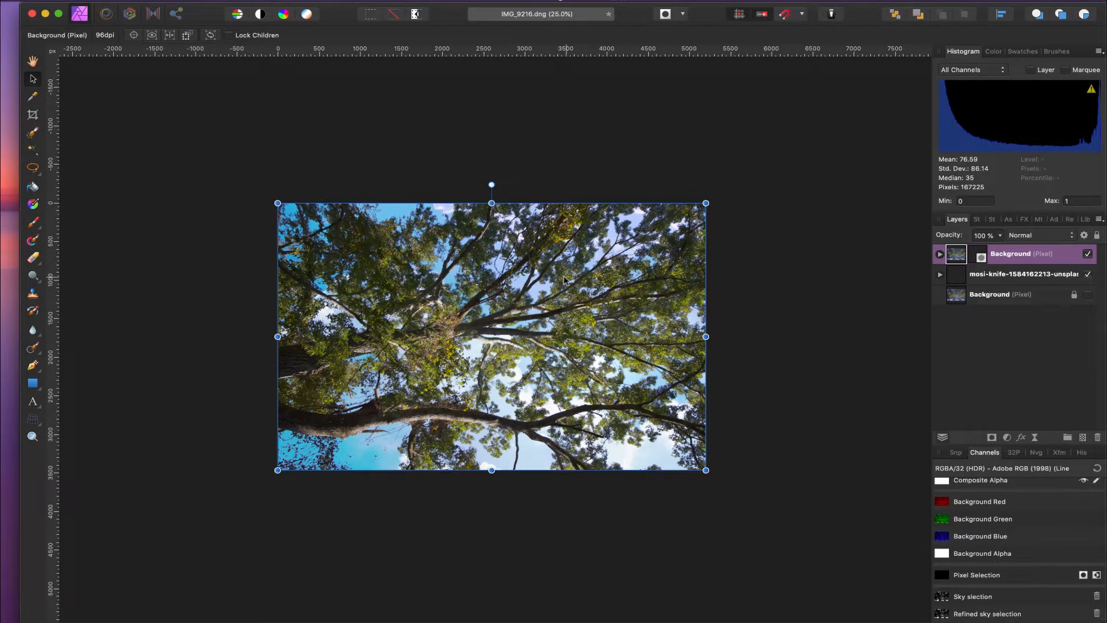
right_click(968, 601)
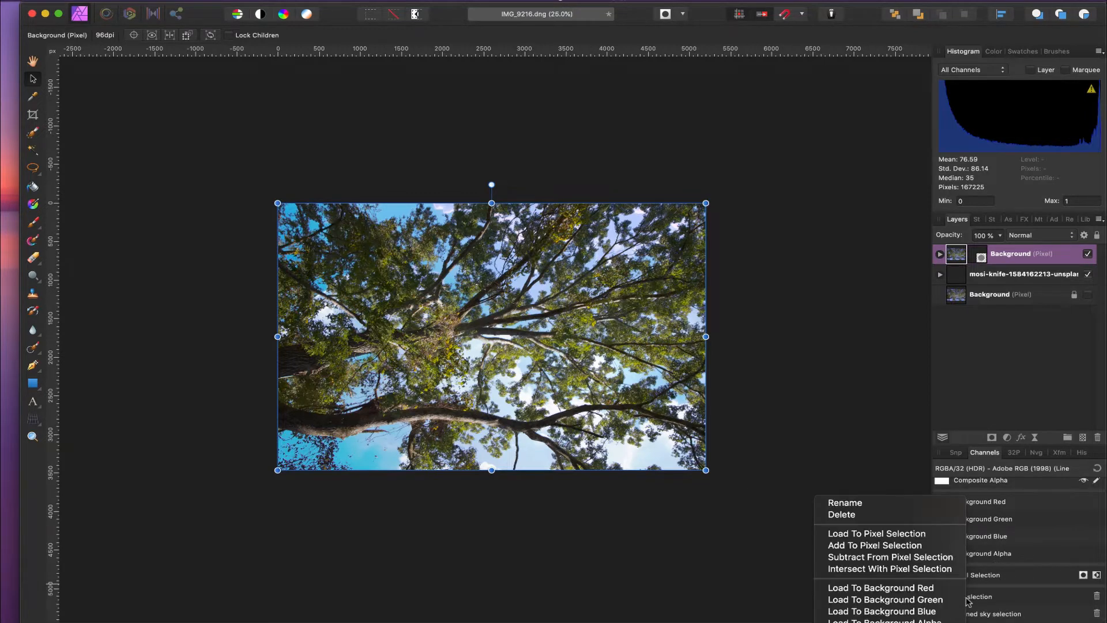
left_click(994, 616)
right_click(981, 617)
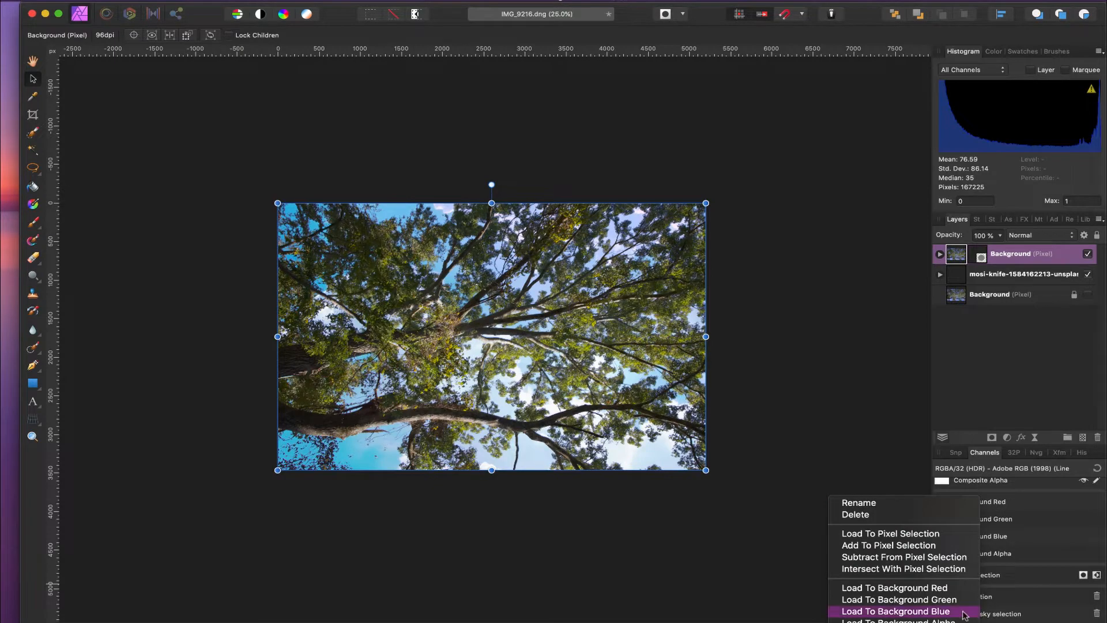
left_click(902, 537)
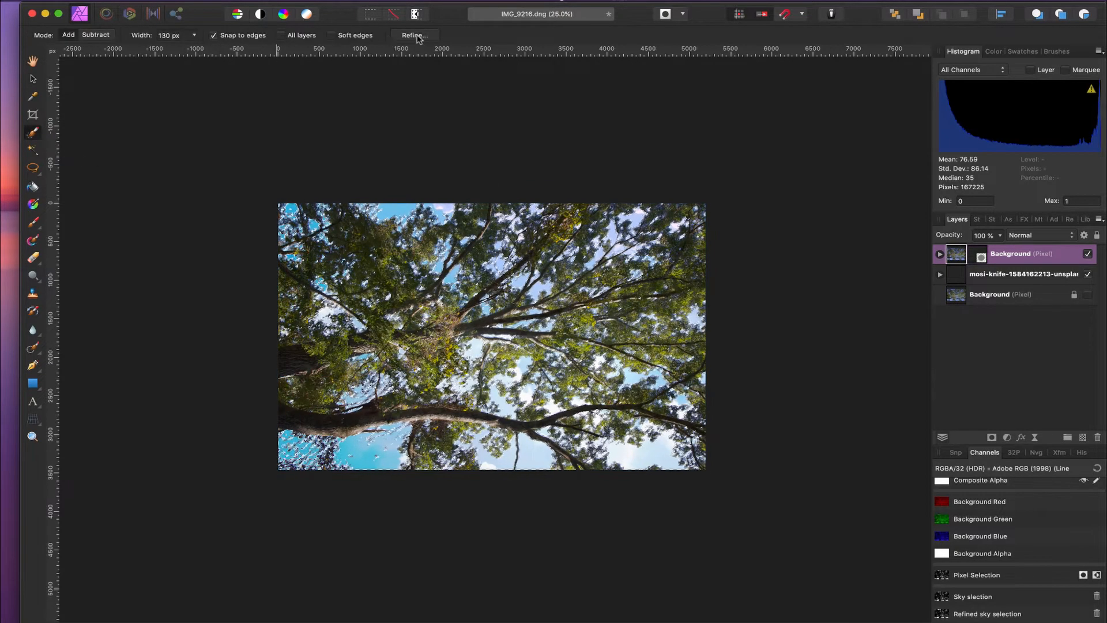
Preview the loaded selection in Refine Selection, cancel the refinement, and deselect the pixels.
left_click(420, 37)
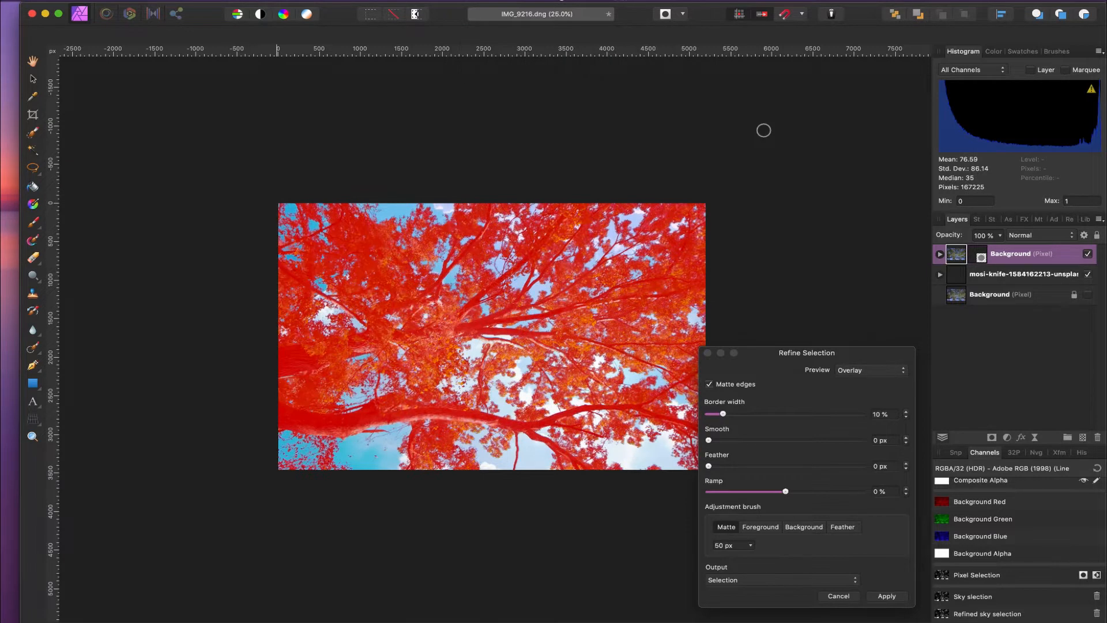
left_click(841, 597)
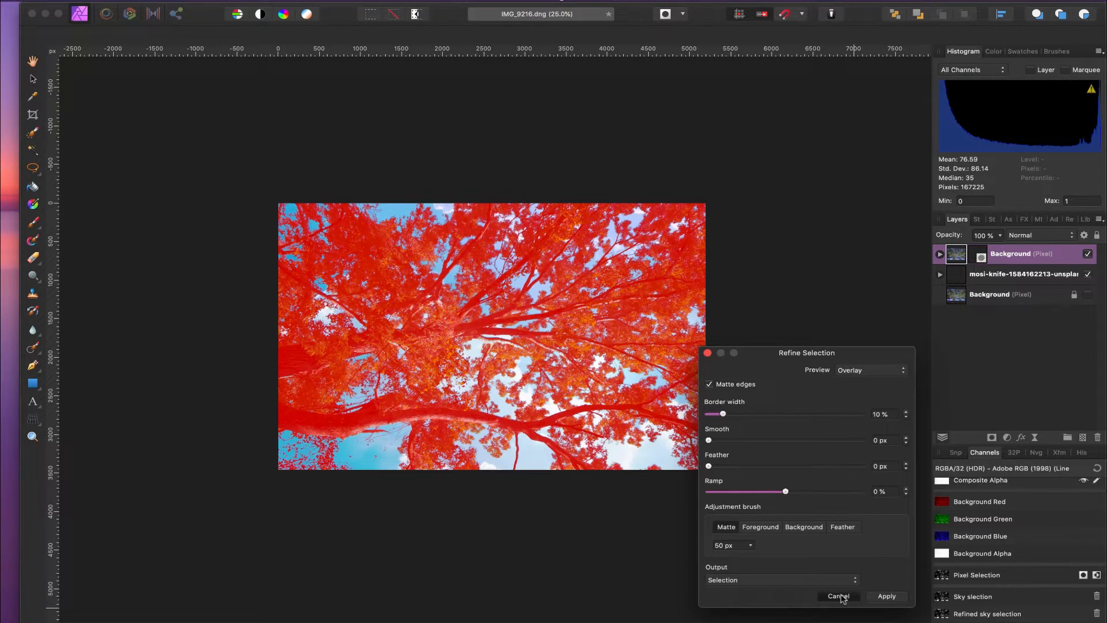
left_click(842, 597)
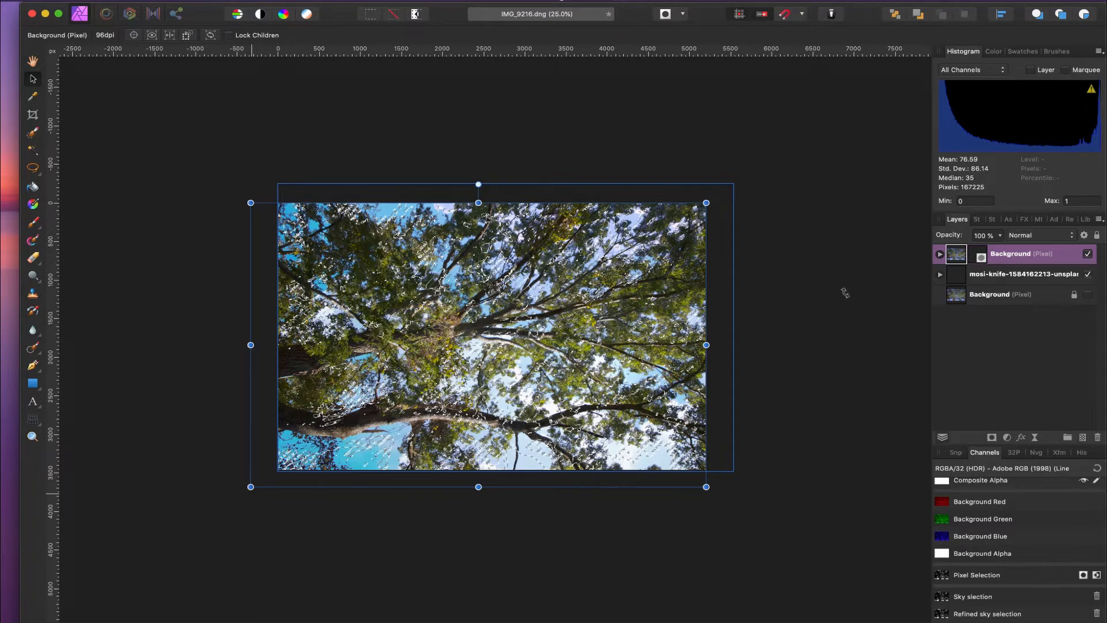
key("super+d")
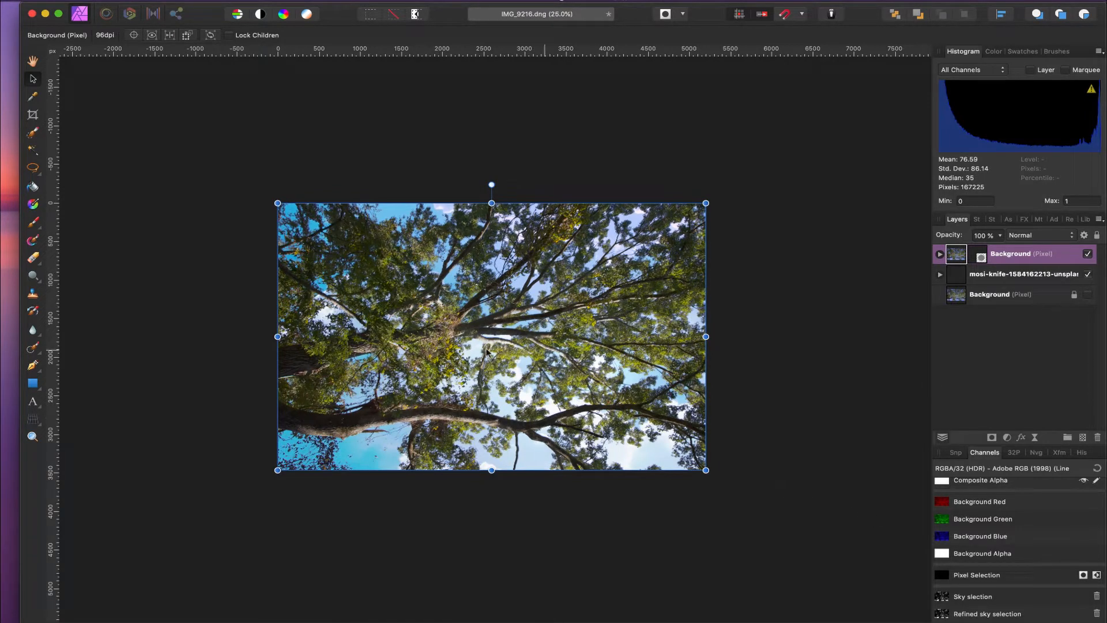
Enlarge the sky photo to about 259% by extending its lower-left corner, and deselect the layer.
left_click(995, 275)
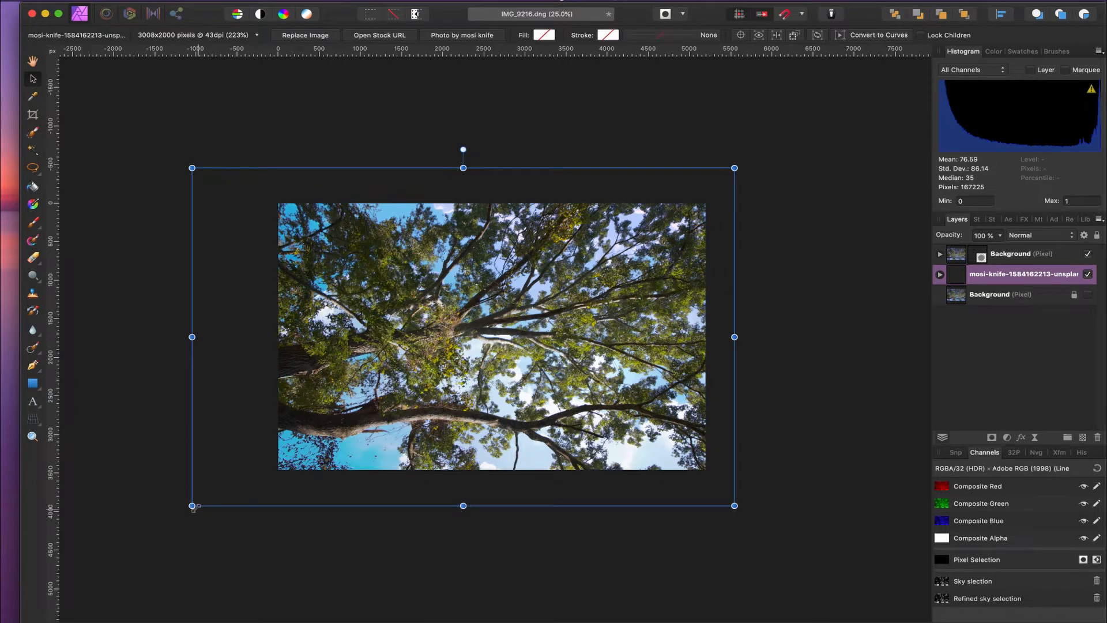
left_click_drag(192, 505, 92, 568)
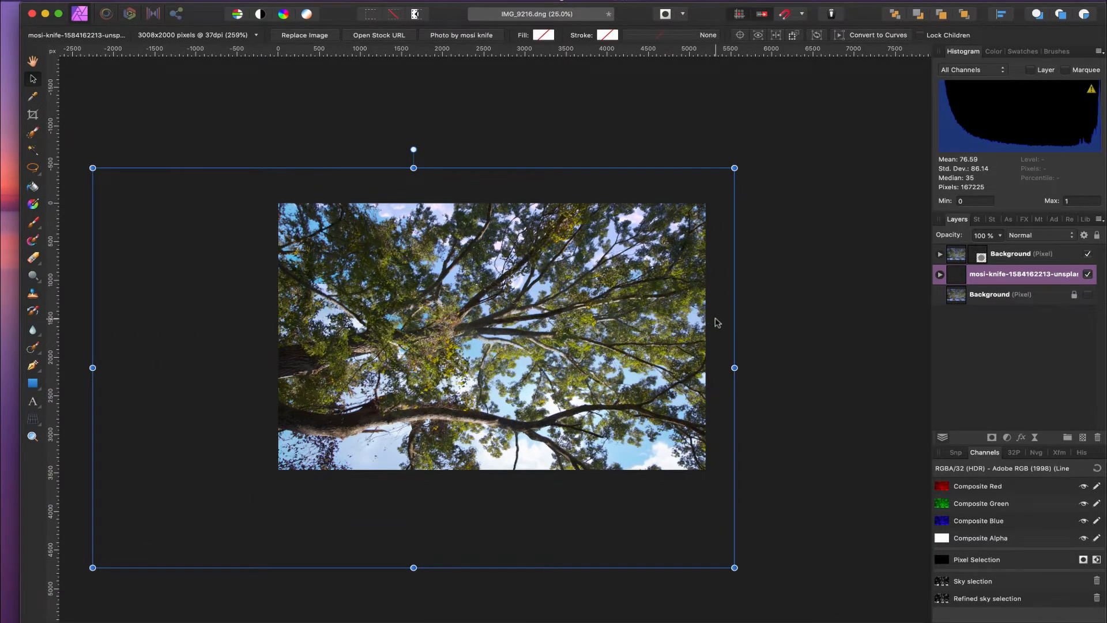
left_click(831, 316)
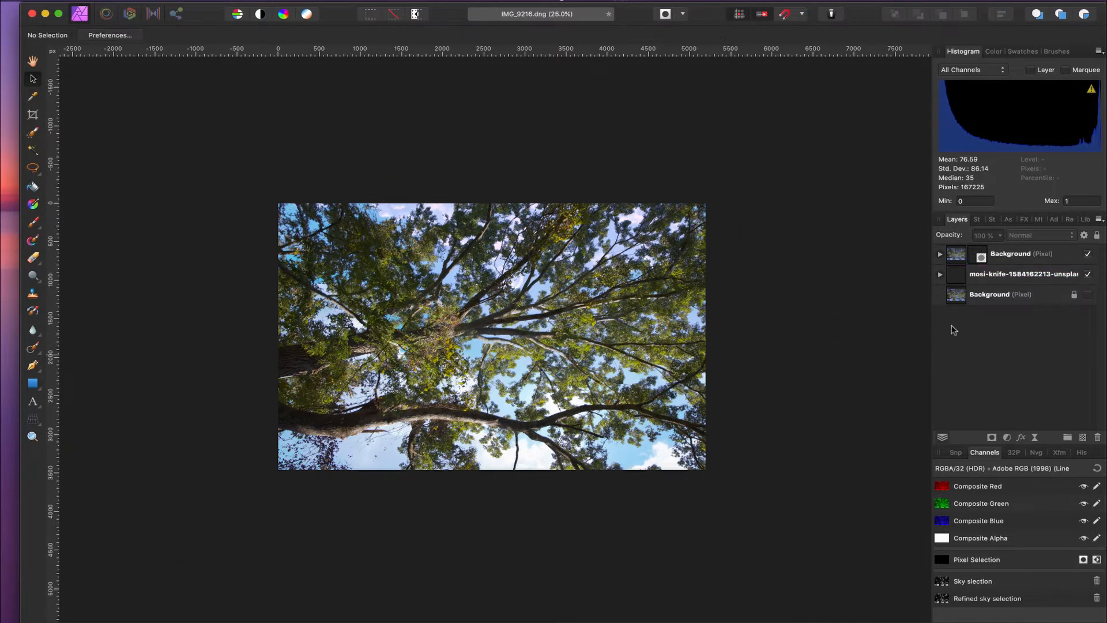
Load the "Refined sky selection" channel as the pixel selection on the masked Background layer and invert it.
left_click(1030, 257)
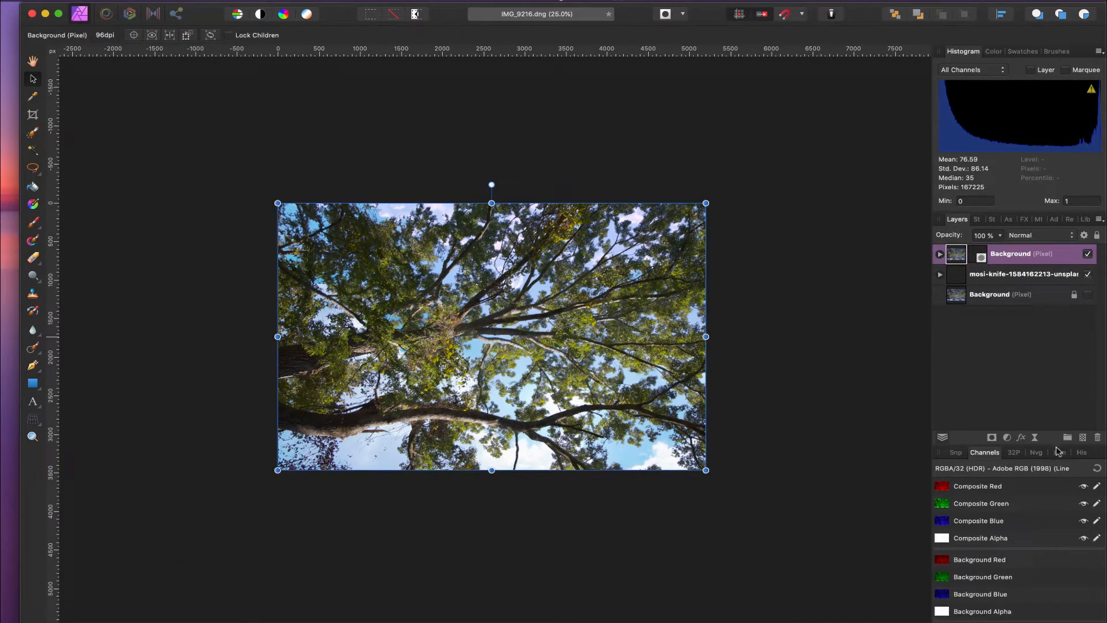
scroll(997, 535, "down", 3)
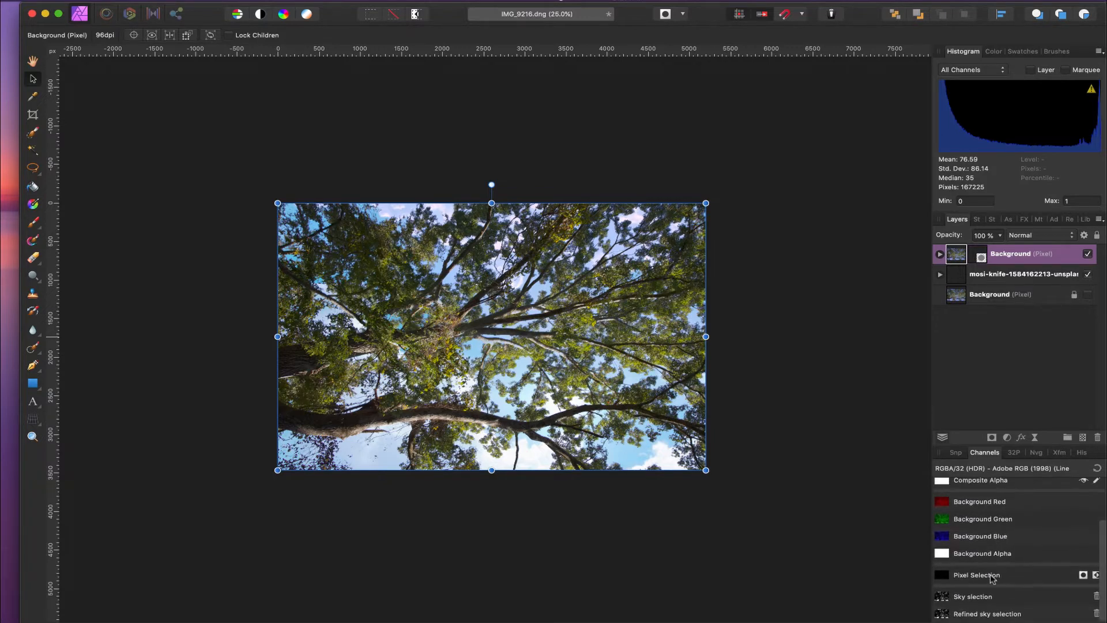
right_click(982, 613)
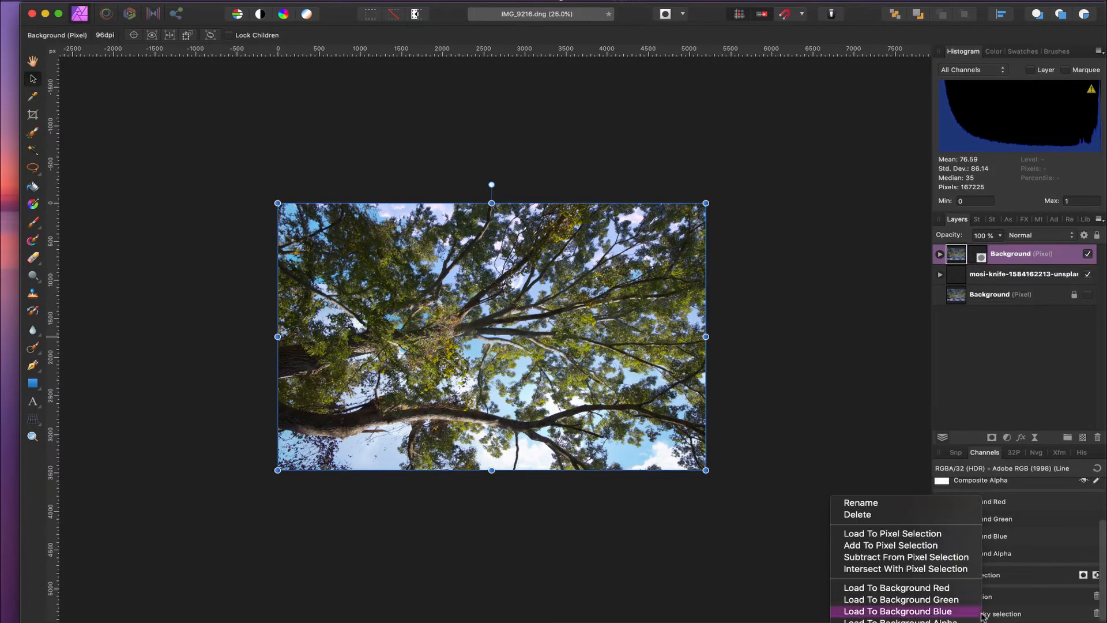
left_click(885, 536)
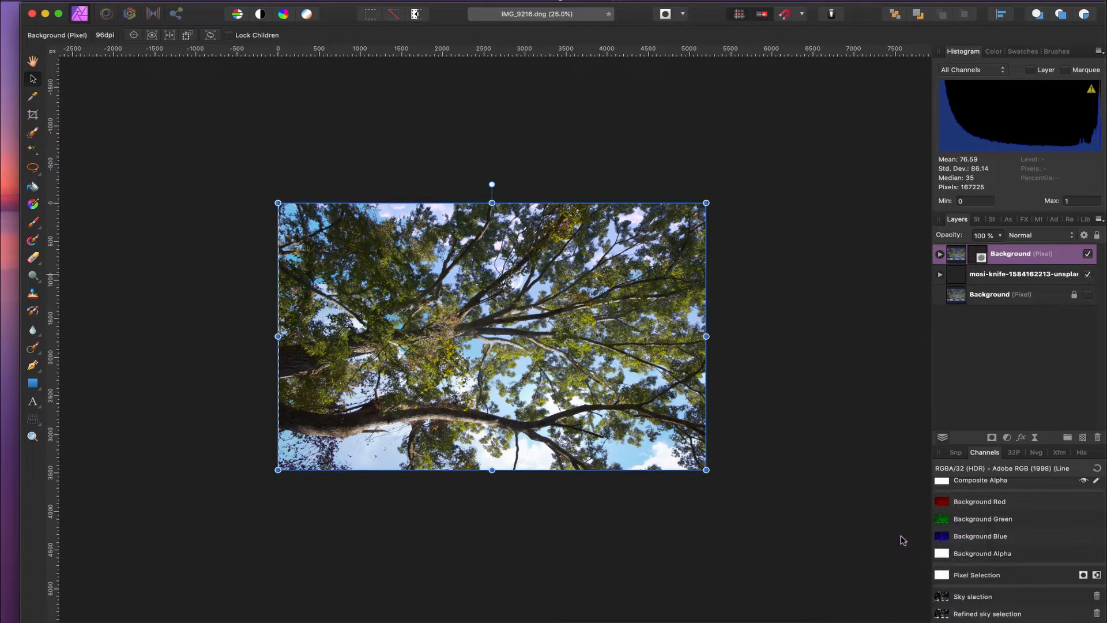
left_click(302, 0)
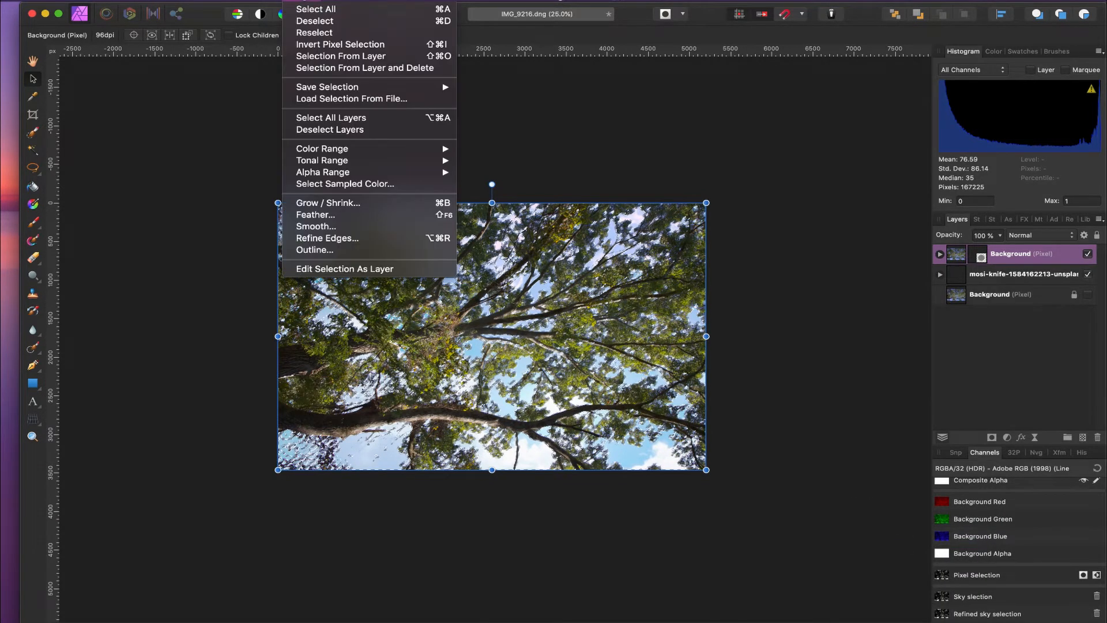
left_click(317, 46)
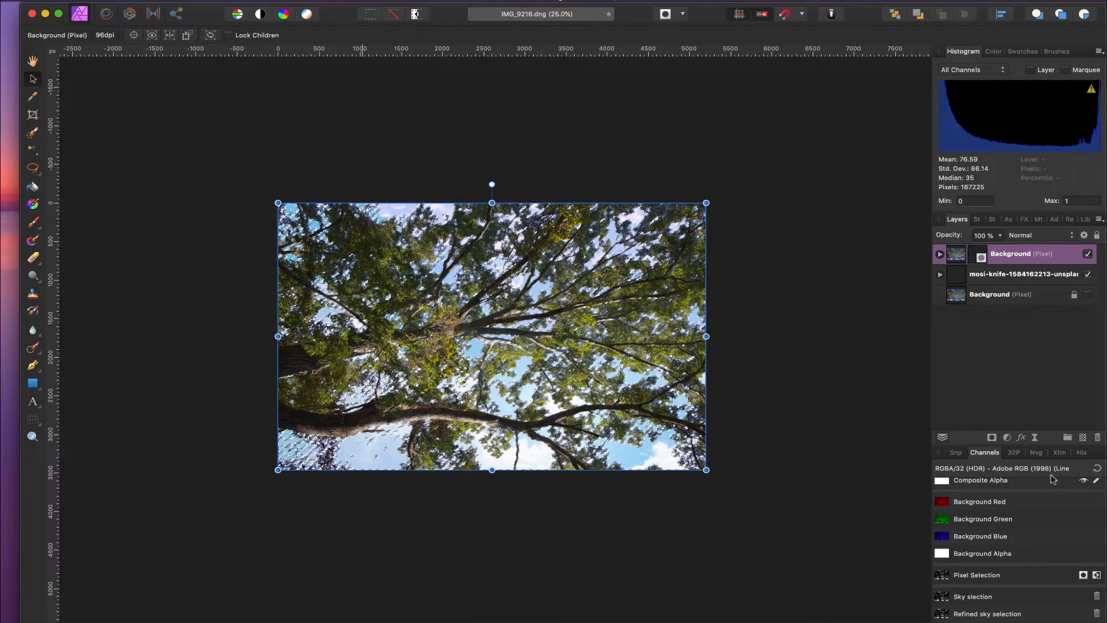
Add an HSL adjustment limited to the inverted selection, shift the hue to give the leaves autumn orange tones, and deselect.
left_click(1007, 438)
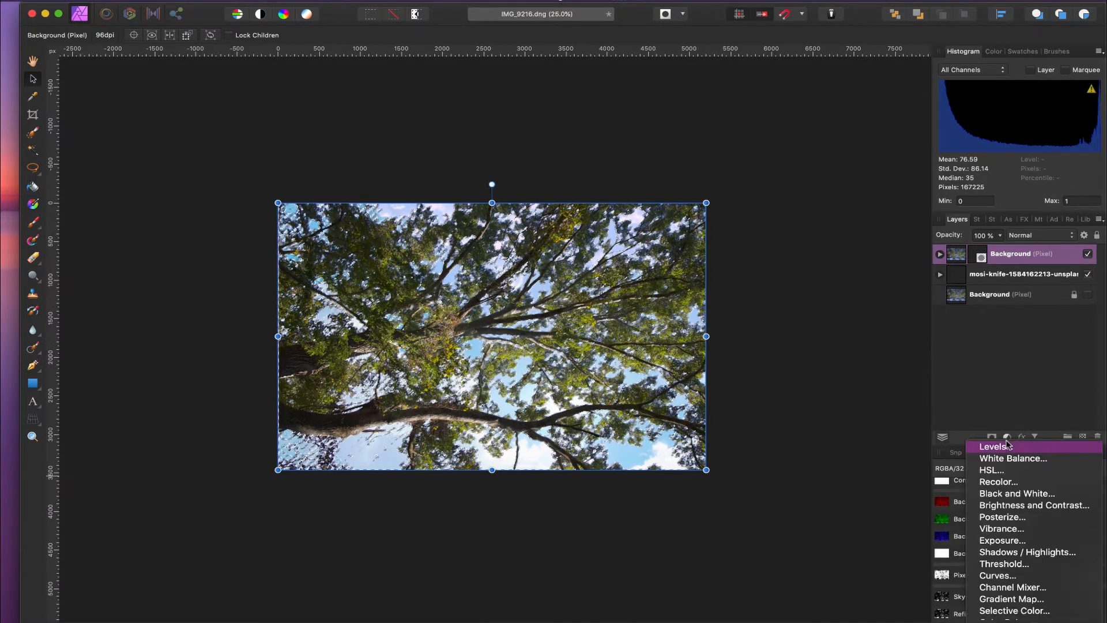
left_click(1001, 468)
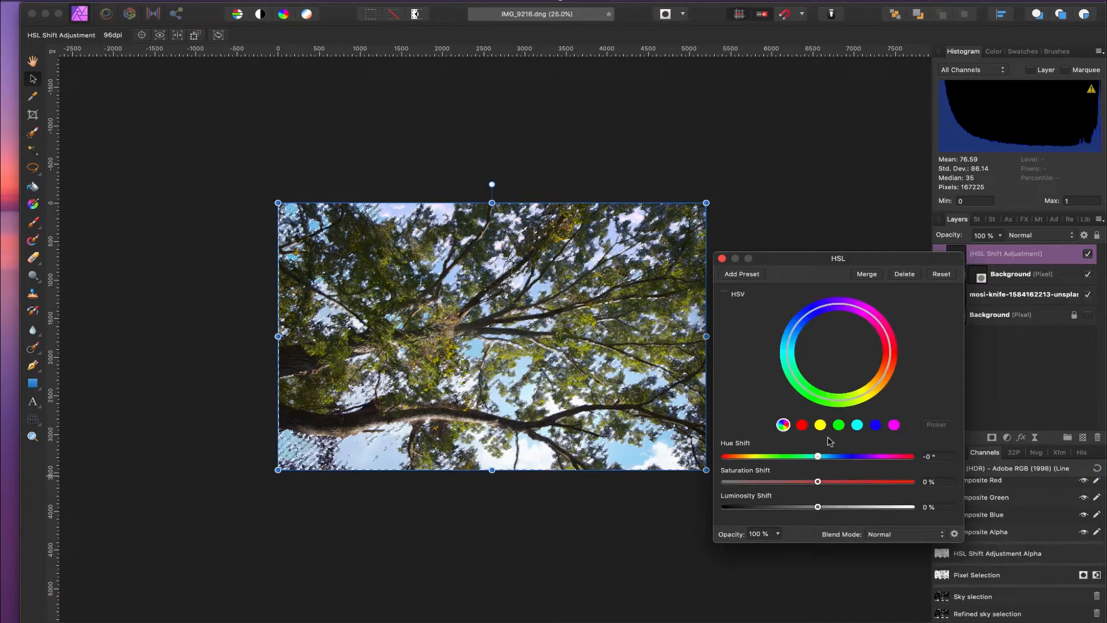
left_click_drag(817, 456, 842, 458)
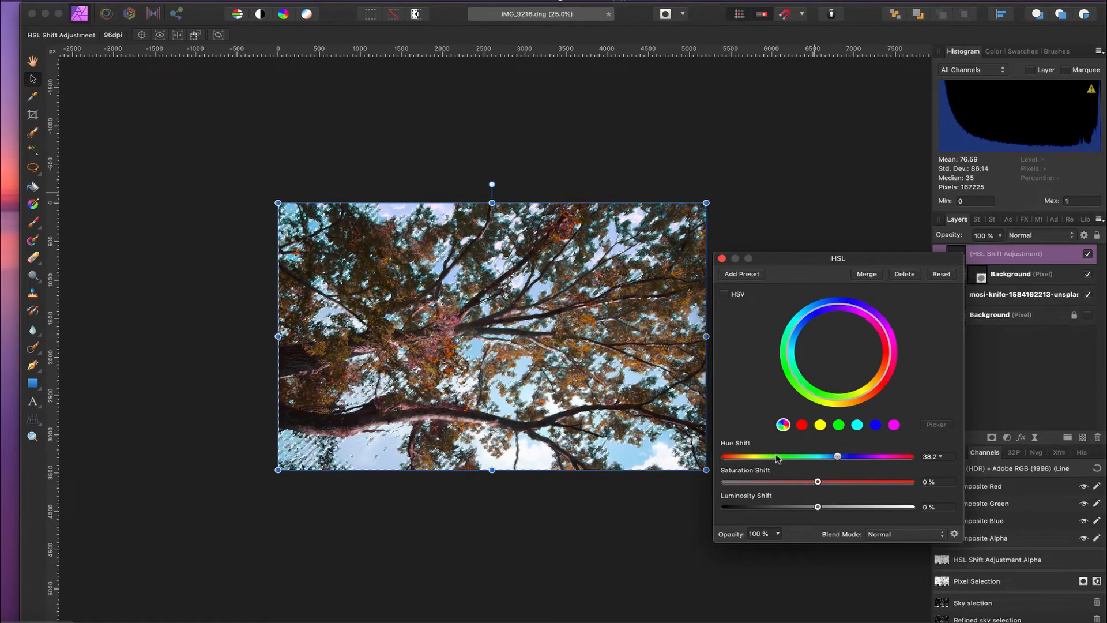
left_click_drag(760, 457, 847, 462)
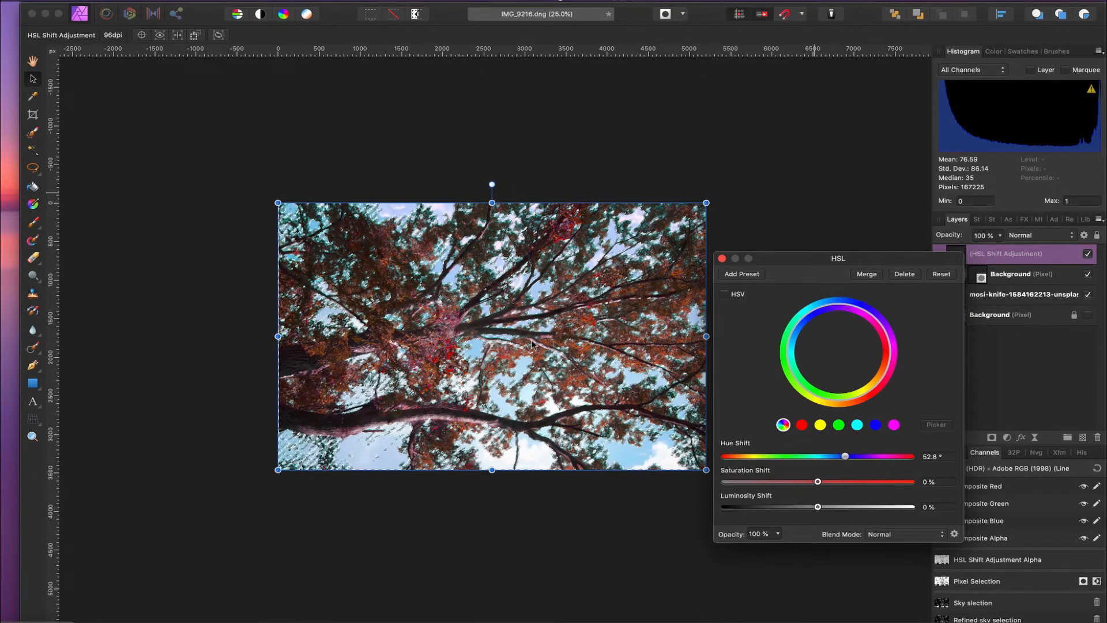
left_click_drag(858, 364, 837, 456)
left_click(722, 259)
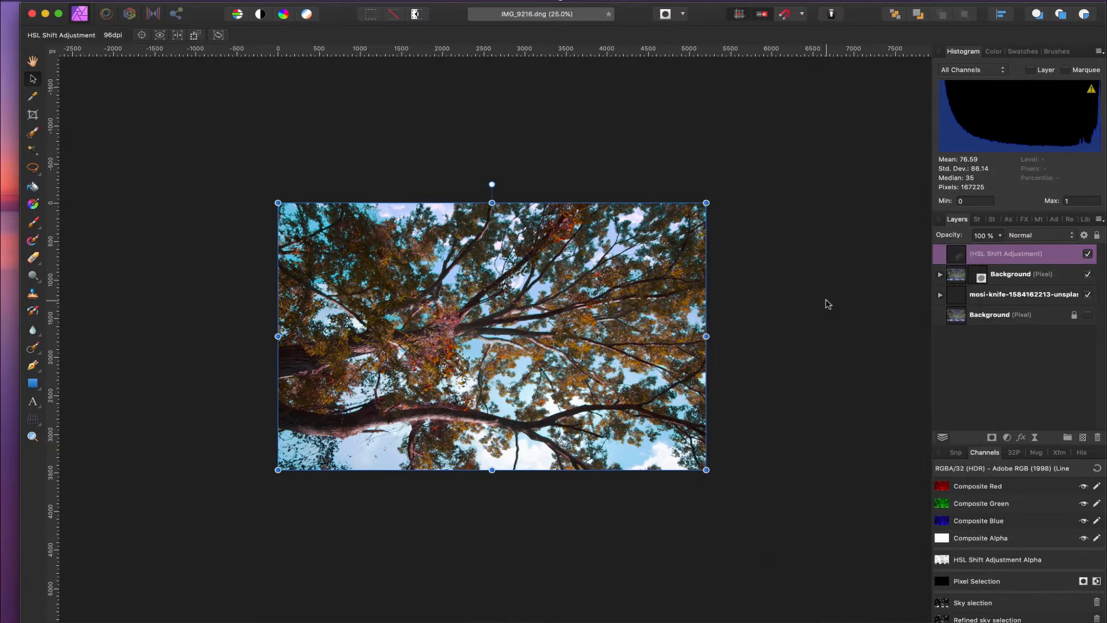
Compare the image with and without the HSL adjustment at fit-to-window size, and leave the adjustment hidden.
key("super+0")
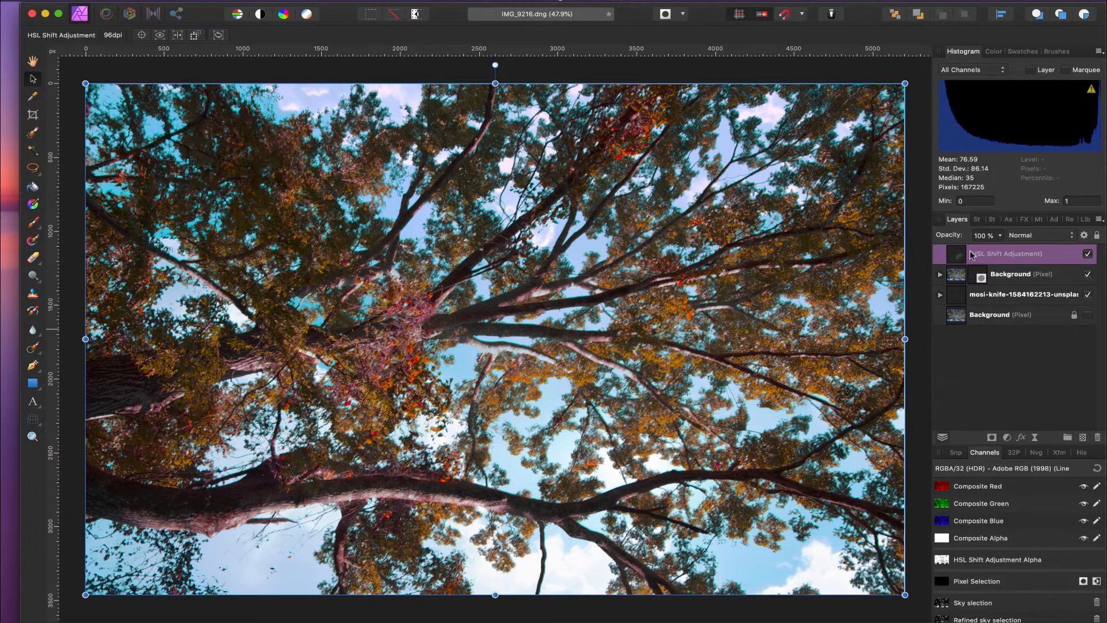
left_click(1088, 254)
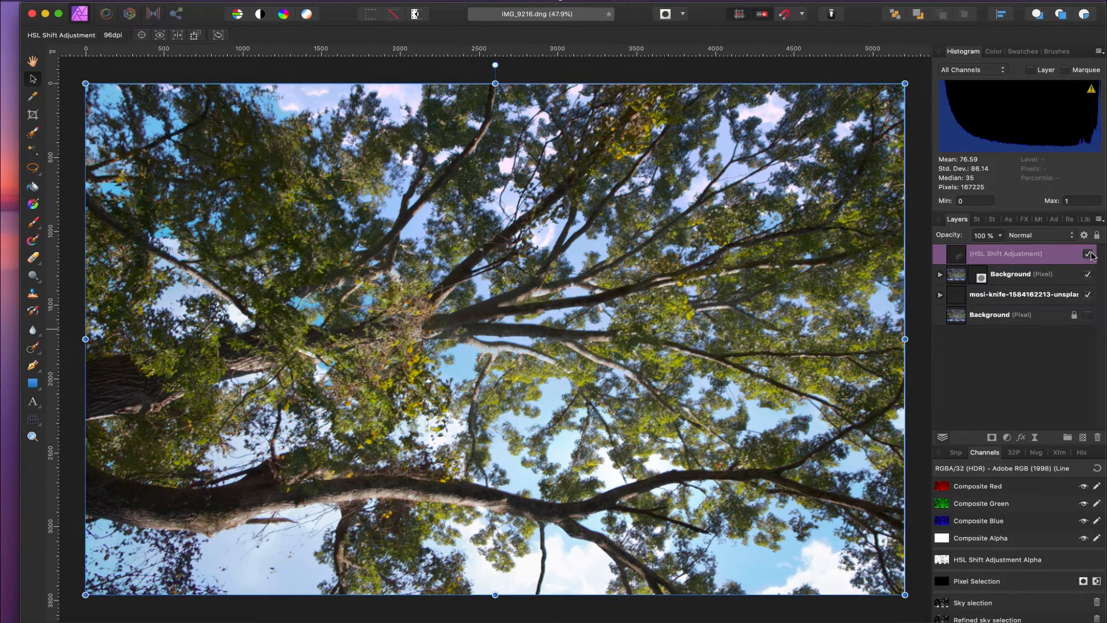
left_click(1089, 254)
left_click(1088, 254)
key("super+minus")
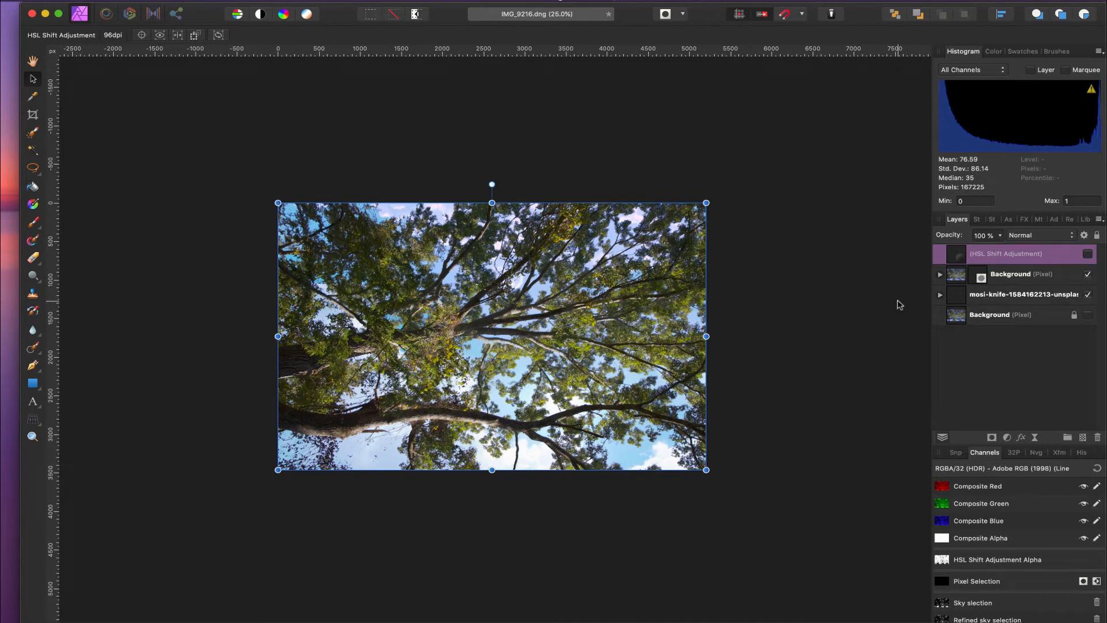
scroll(863, 327, "down", 2)
scroll(858, 320, "up", 3)
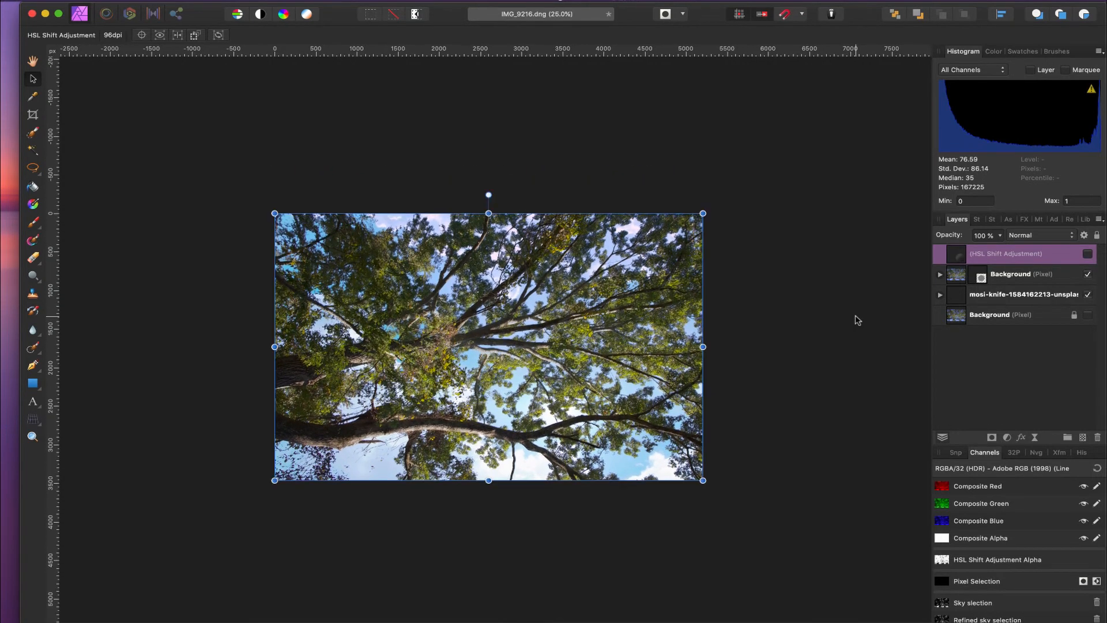